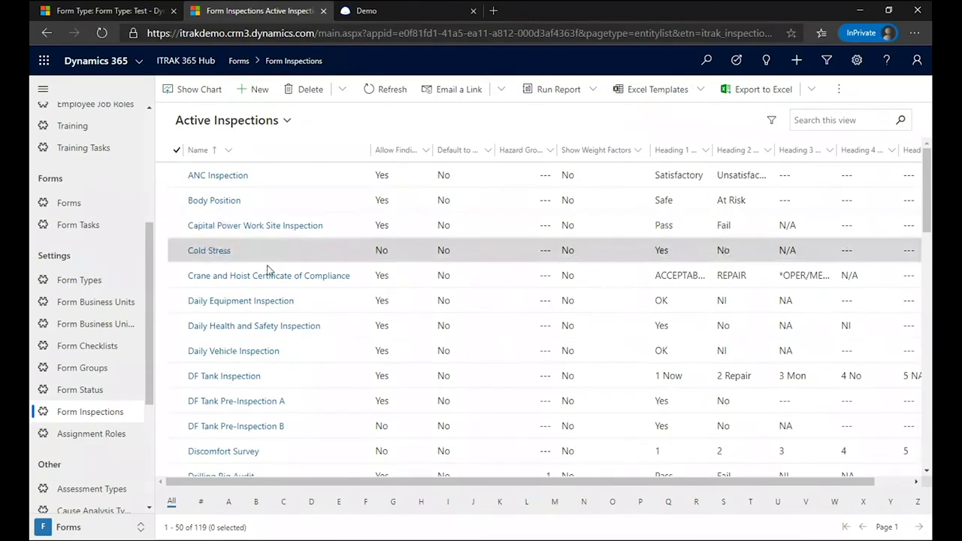
click(117, 13)
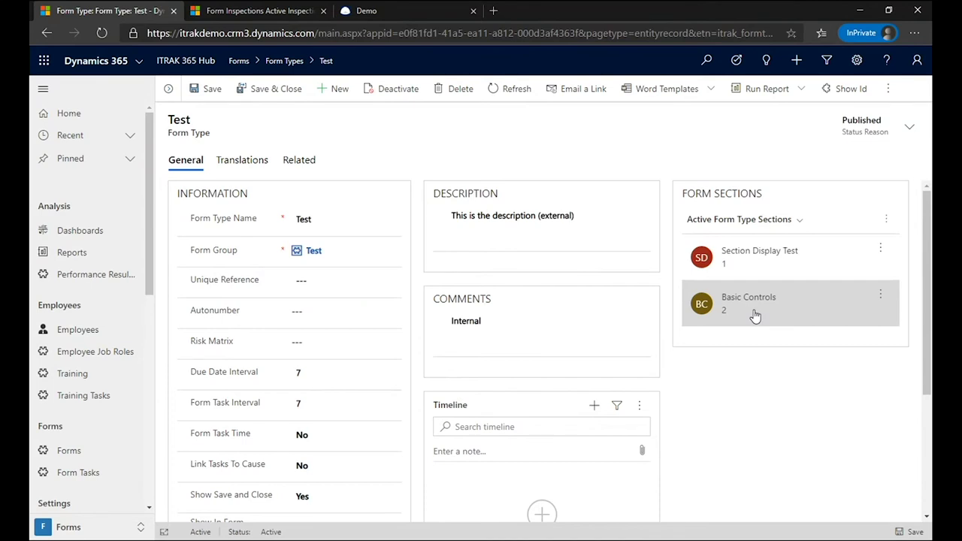
- Return to the Active Inspections list of 119 form inspections
click(254, 10)
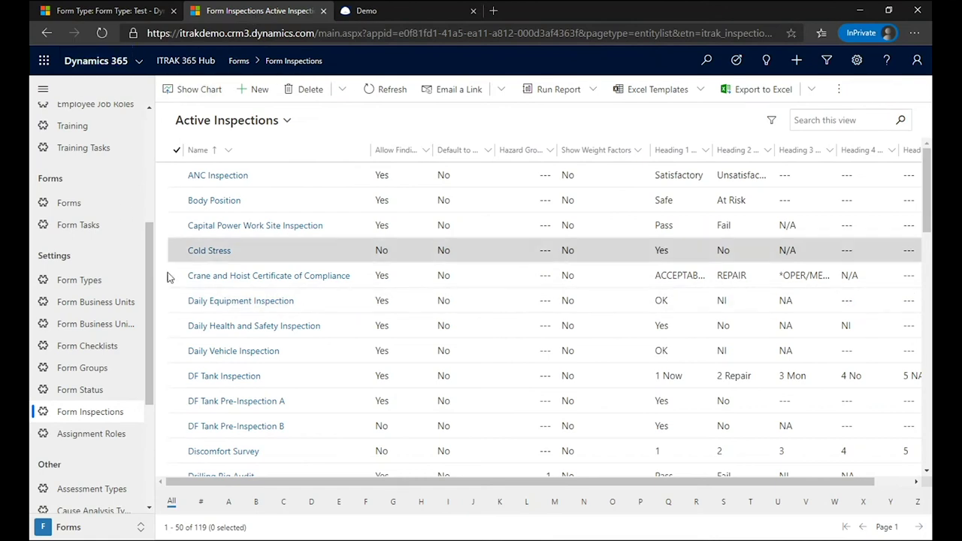
scroll(148, 382, down, 3)
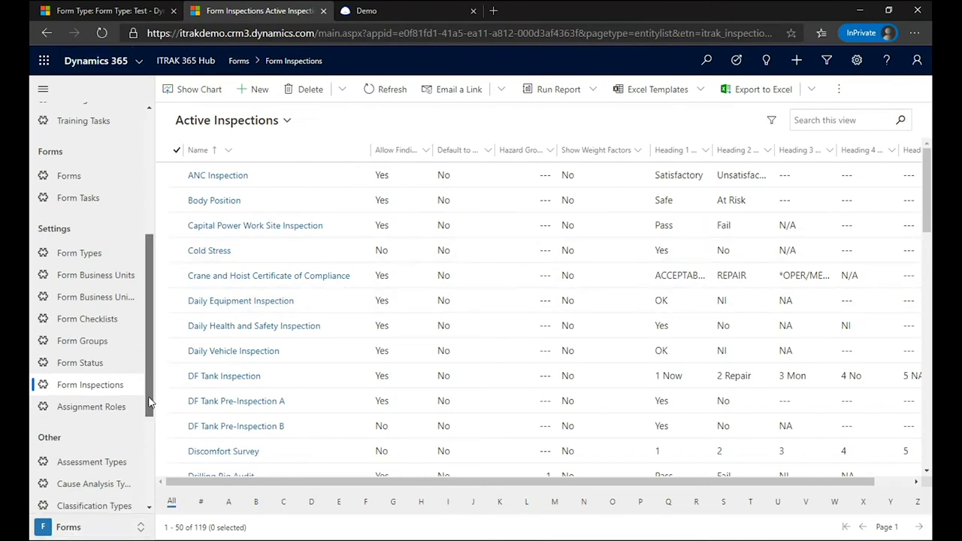
scroll(148, 382, up, 3)
scroll(148, 382, up, 1)
scroll(138, 368, down, 1)
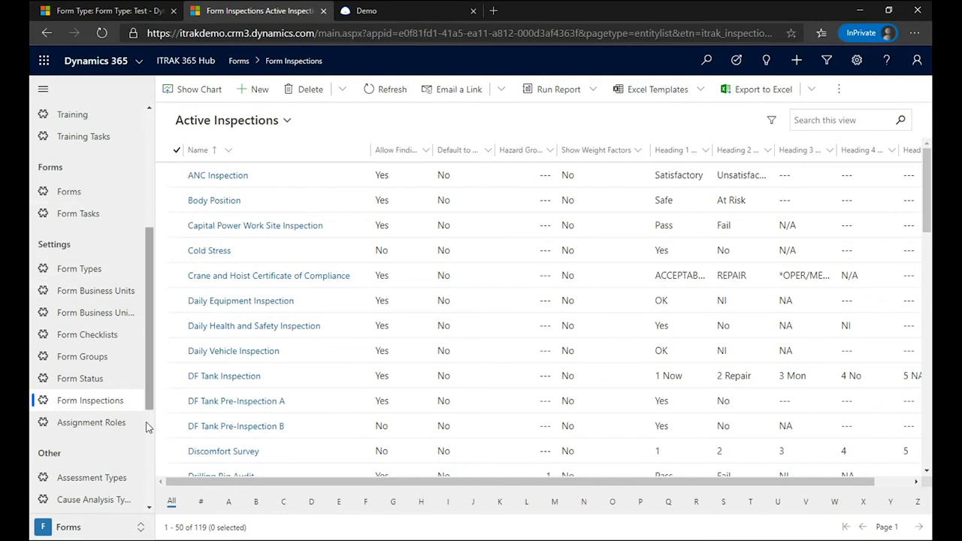
click(90, 408)
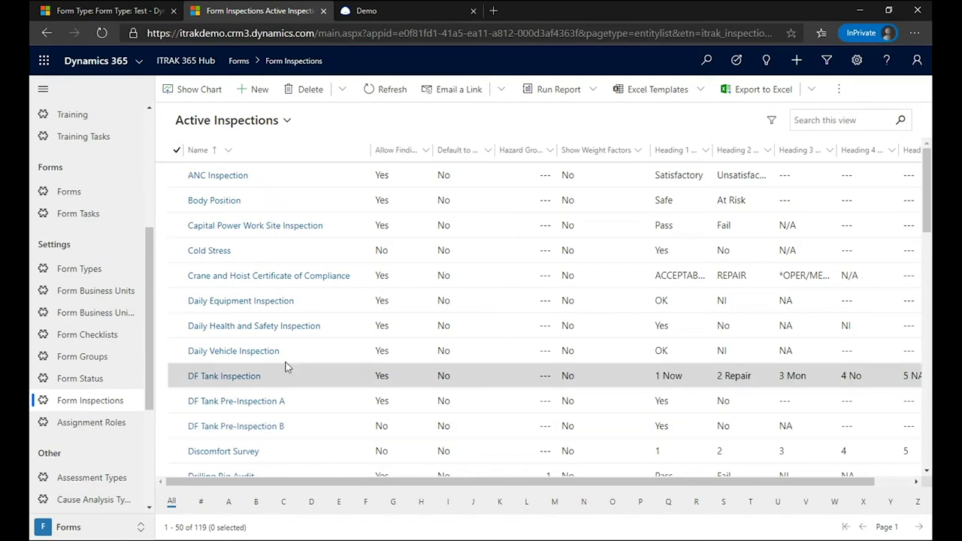
- Start a new form inspection named Test1 with Pass % 75
click(256, 90)
click(311, 203)
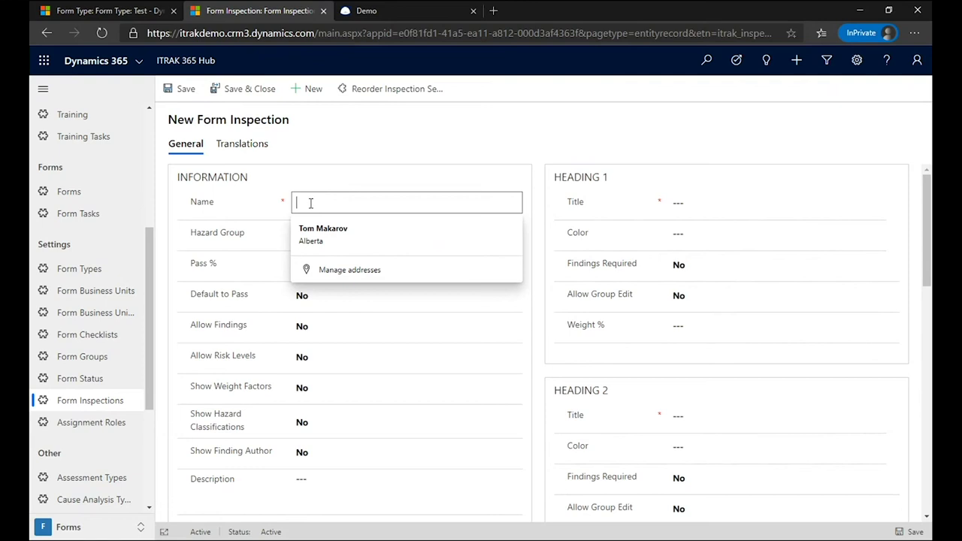
text(Test1)
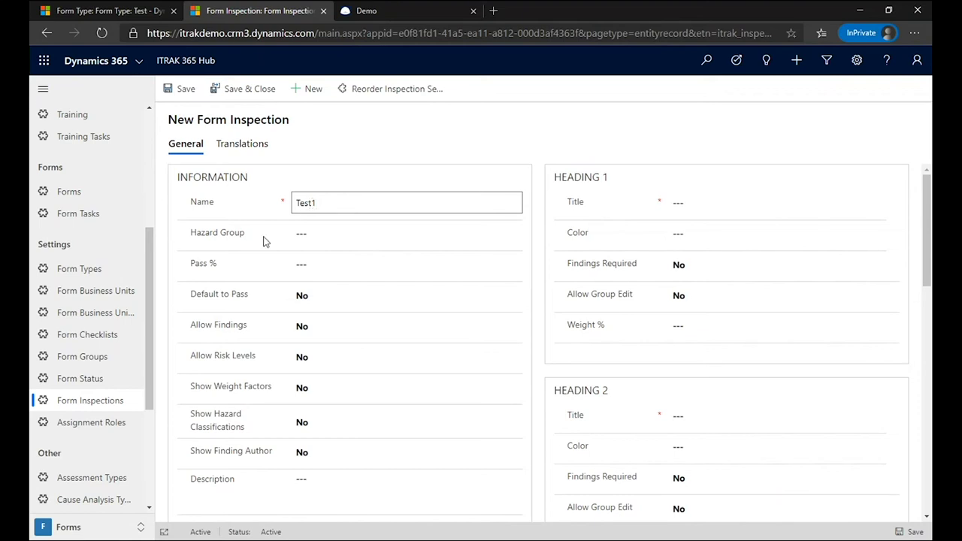
click(309, 272)
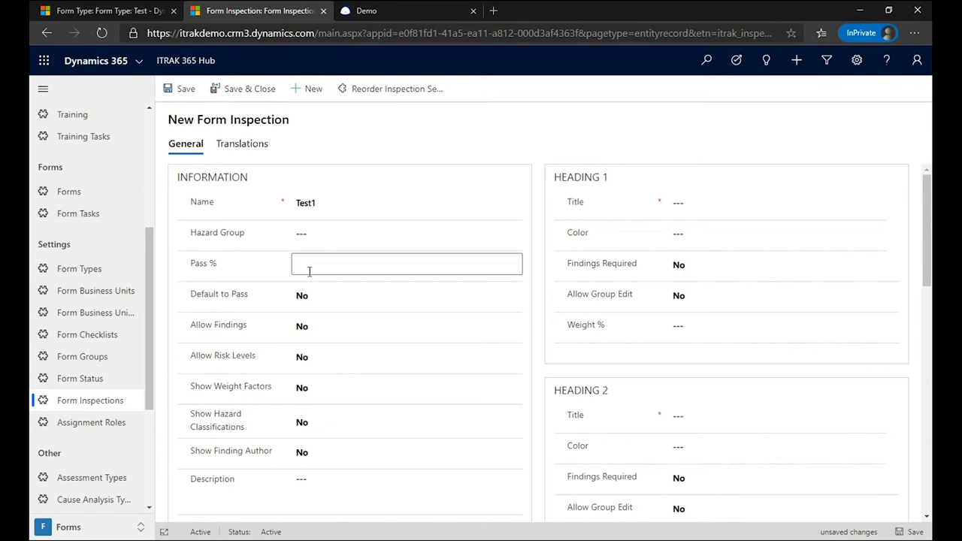
text(75)
- Set Allow Findings, Show Weight Factors and Show Finding Author to Yes
click(312, 333)
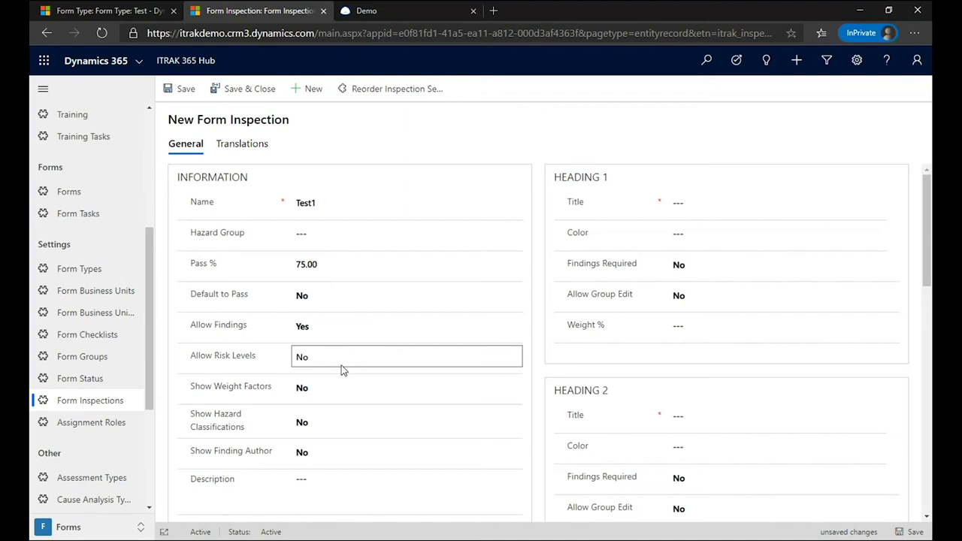
click(335, 395)
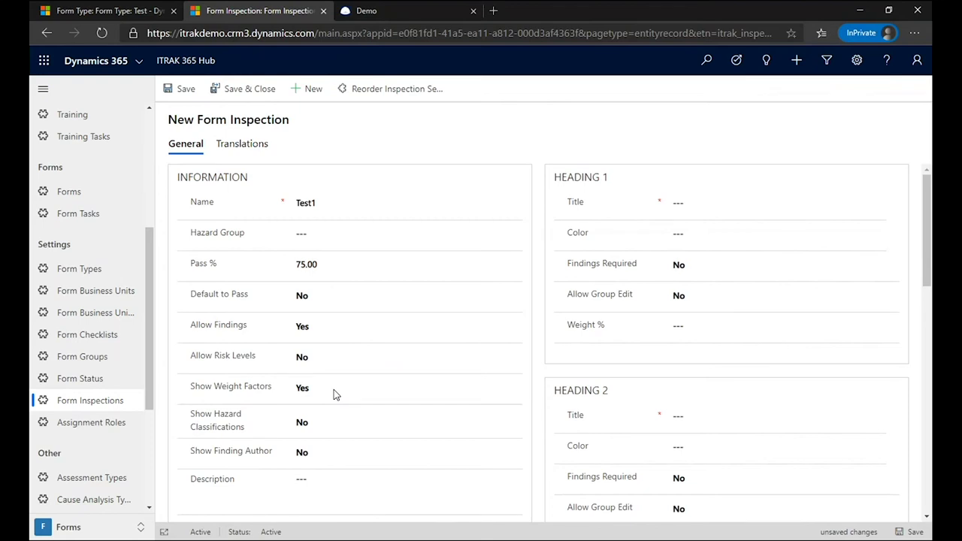
scroll(336, 395, down, 1)
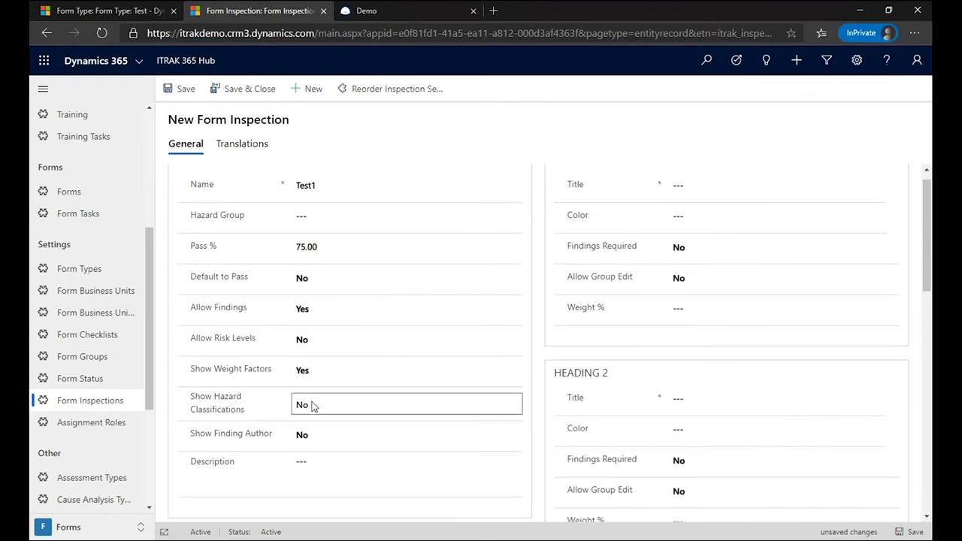
scroll(314, 406, down, 2)
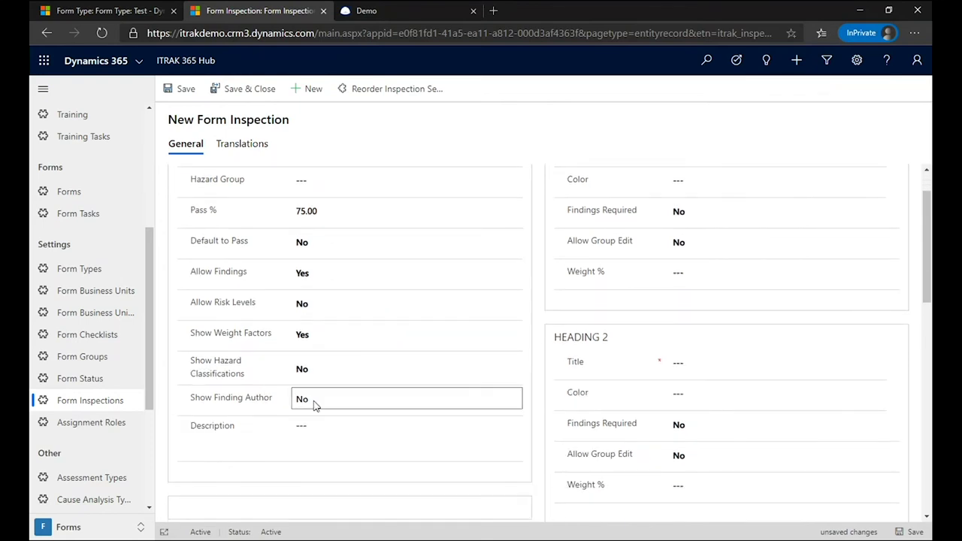
click(315, 401)
scroll(358, 440, down, 2)
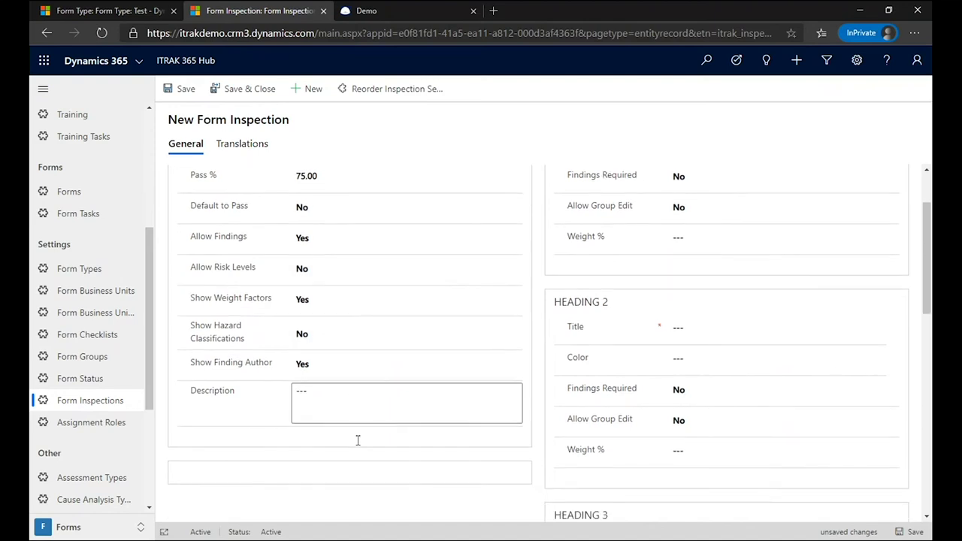
scroll(358, 440, down, 3)
scroll(357, 447, up, 6)
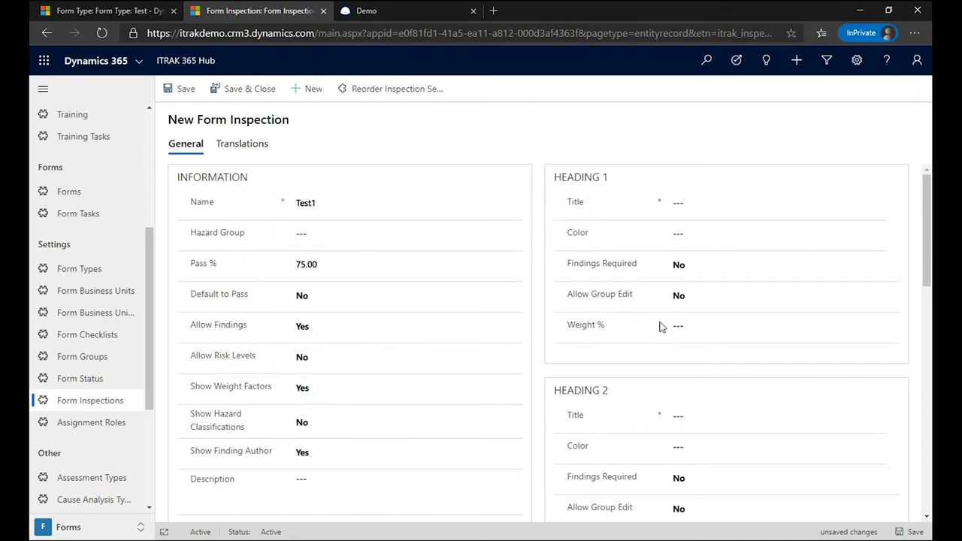
- Give Heading 1 the title Yes, colour Green, with group edit allowed
scroll(660, 330, down, 2)
scroll(660, 331, down, 6)
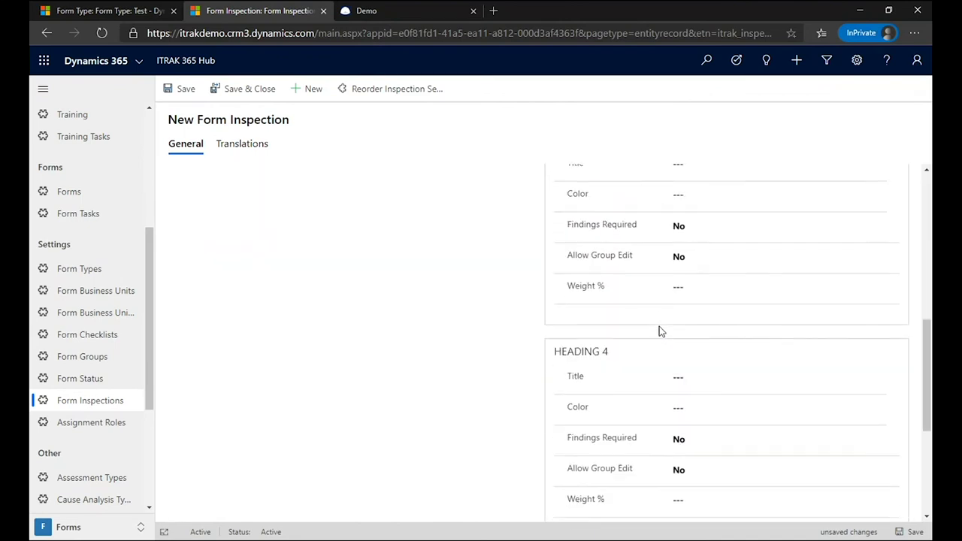
scroll(660, 335, down, 3)
scroll(660, 339, up, 6)
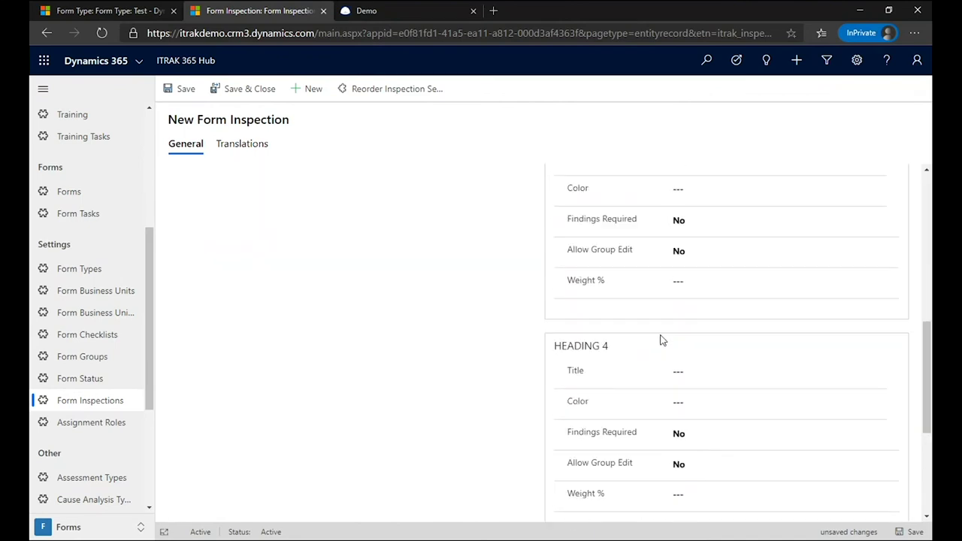
scroll(661, 340, up, 6)
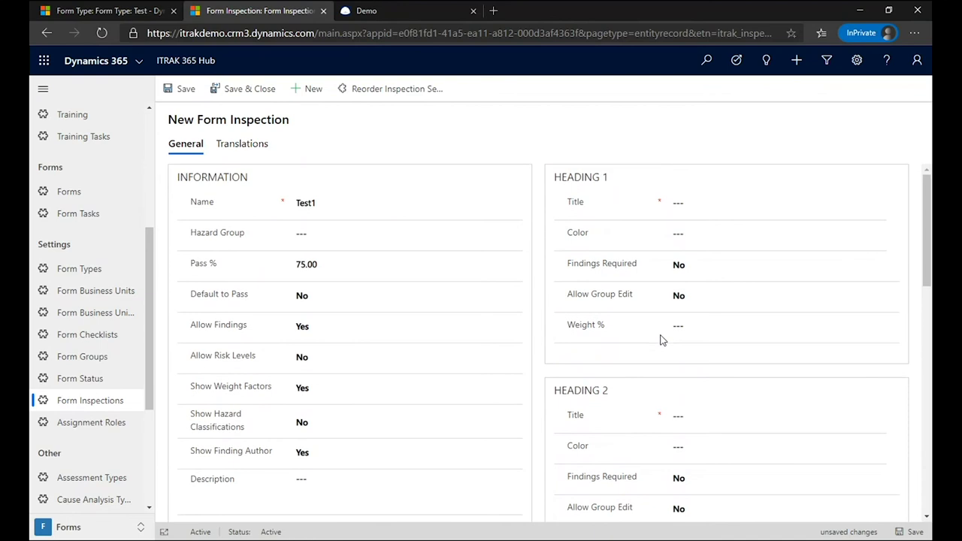
click(690, 208)
text(Yes)
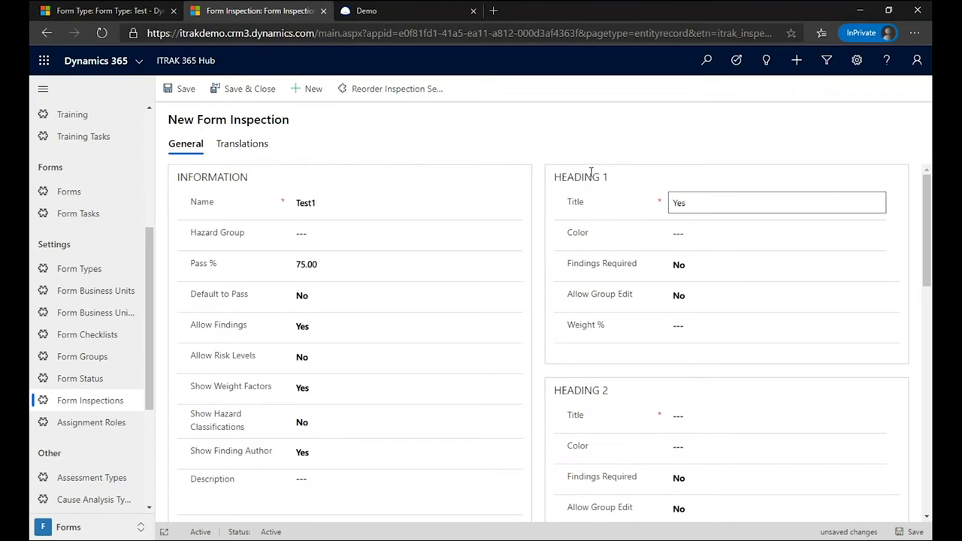
click(707, 236)
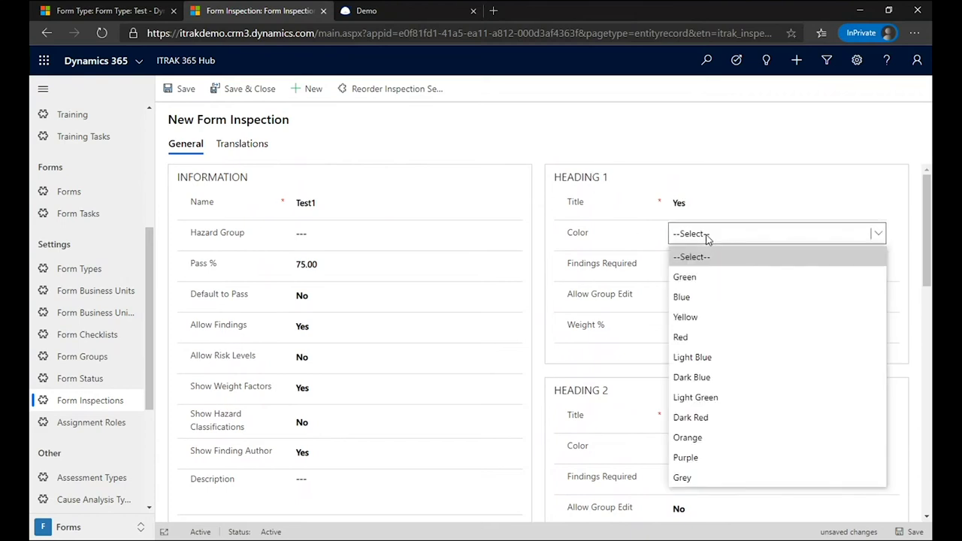
click(703, 279)
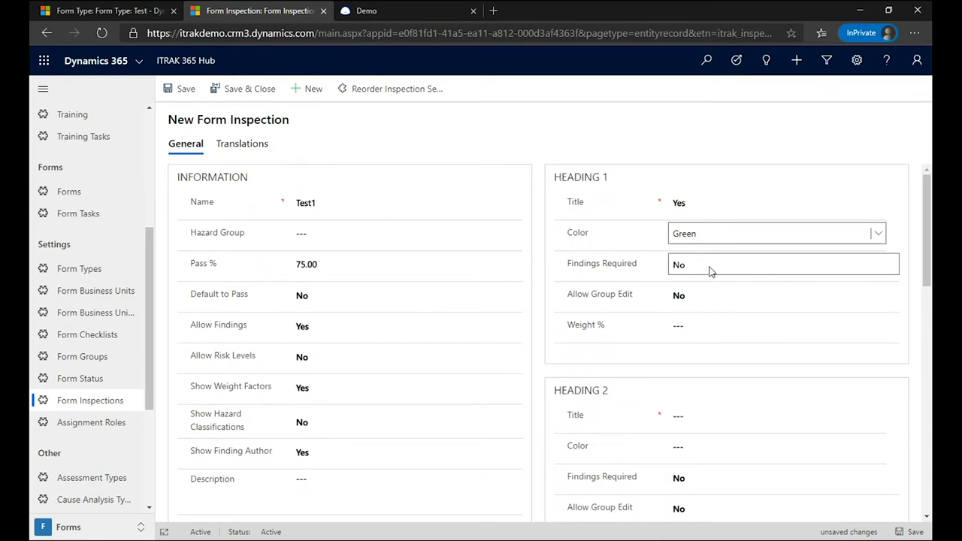
click(706, 295)
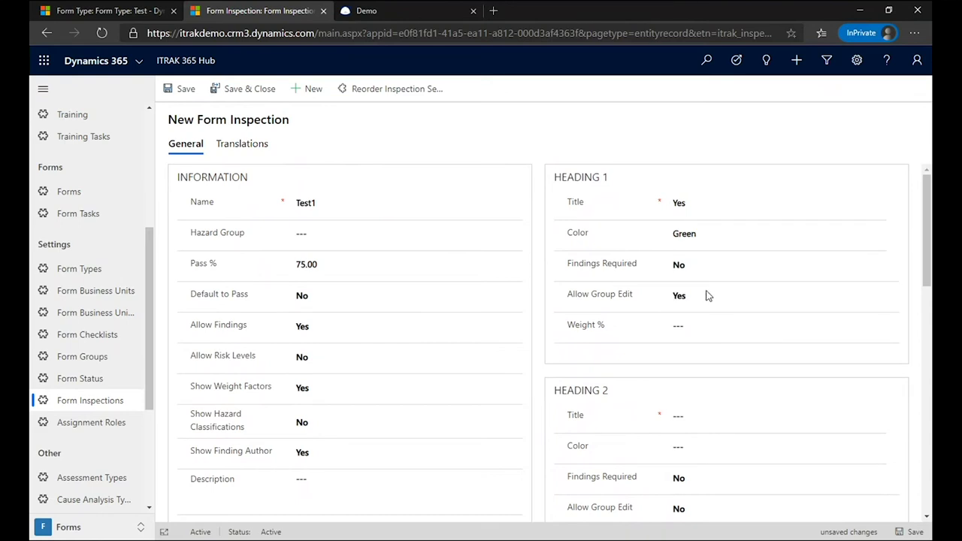
- Give Heading 2 the title No, colour Red, with group edit allowed
scroll(780, 458, down, 1)
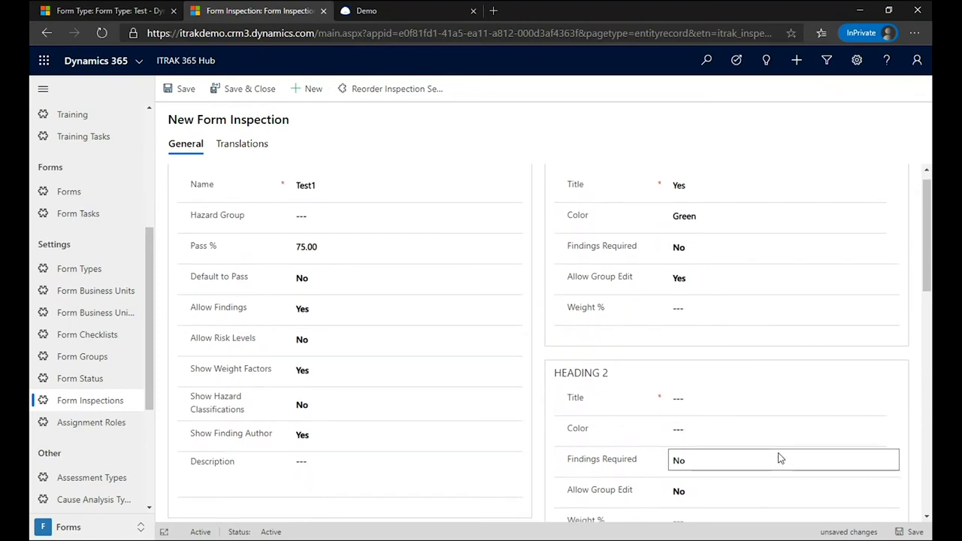
scroll(752, 421, down, 1)
click(711, 384)
scroll(758, 399, down, 2)
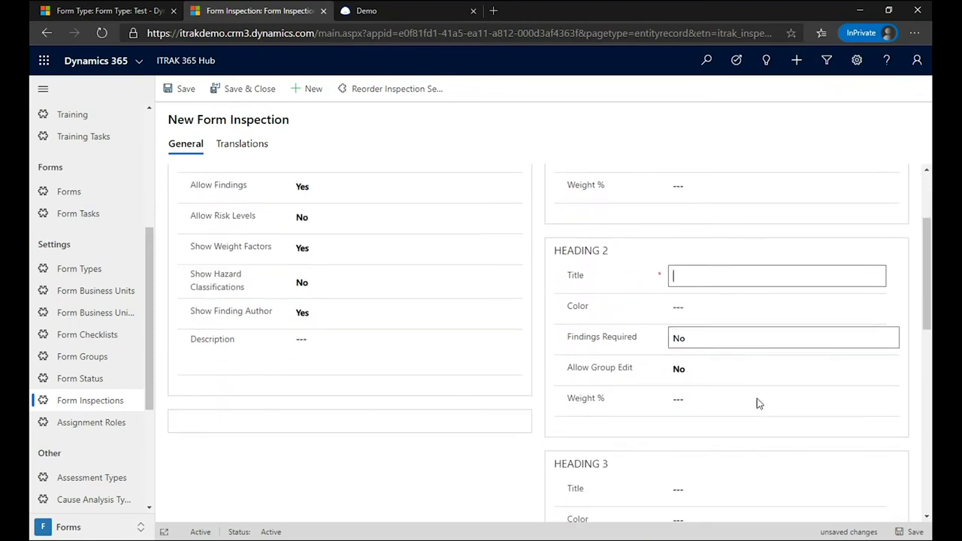
text(No)
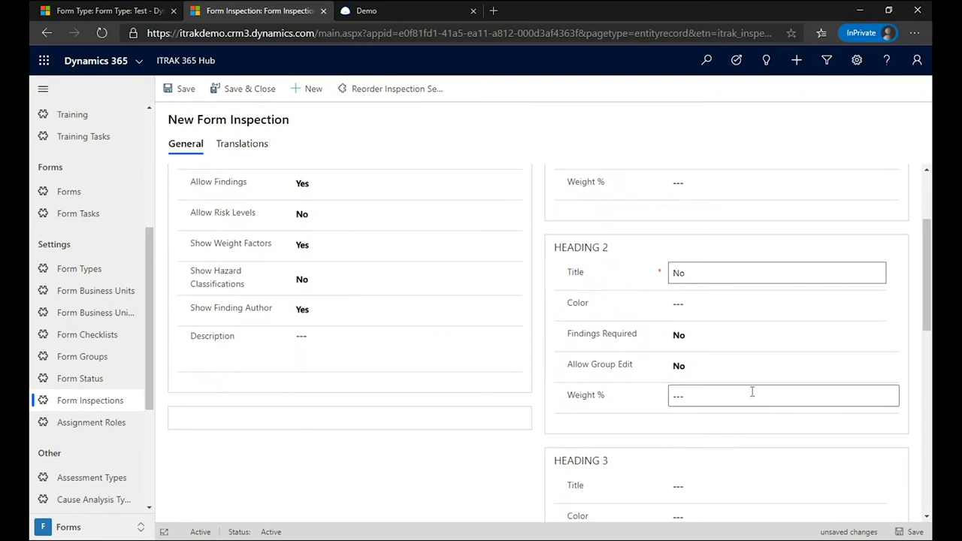
click(699, 309)
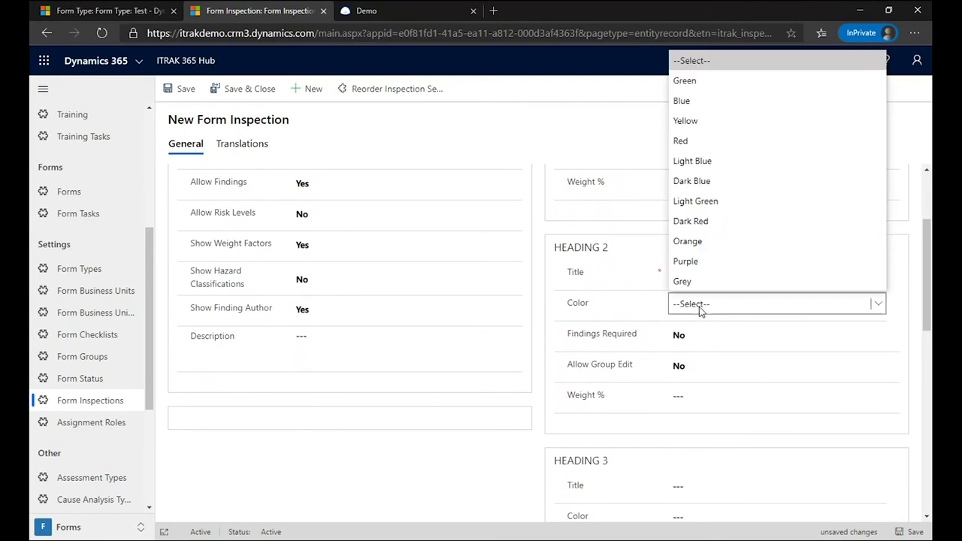
click(699, 147)
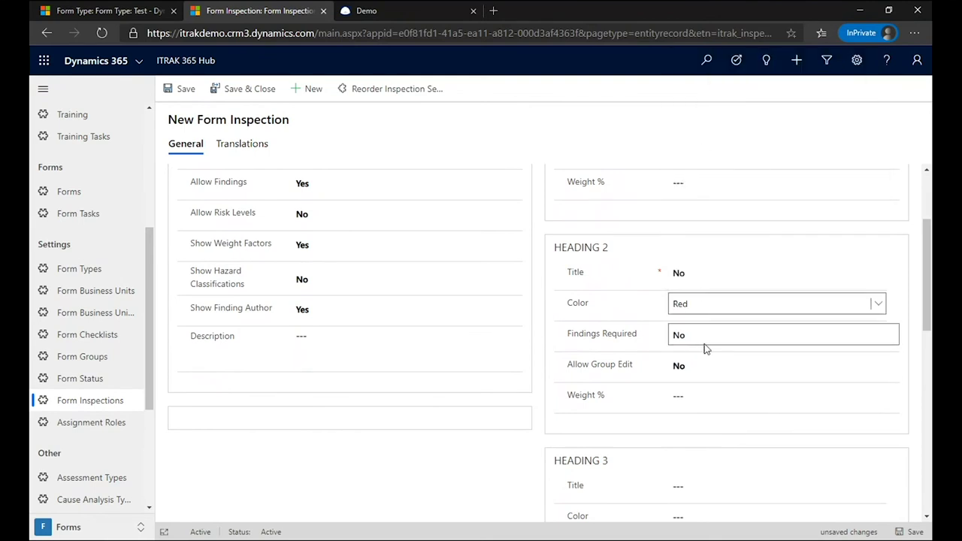
click(716, 368)
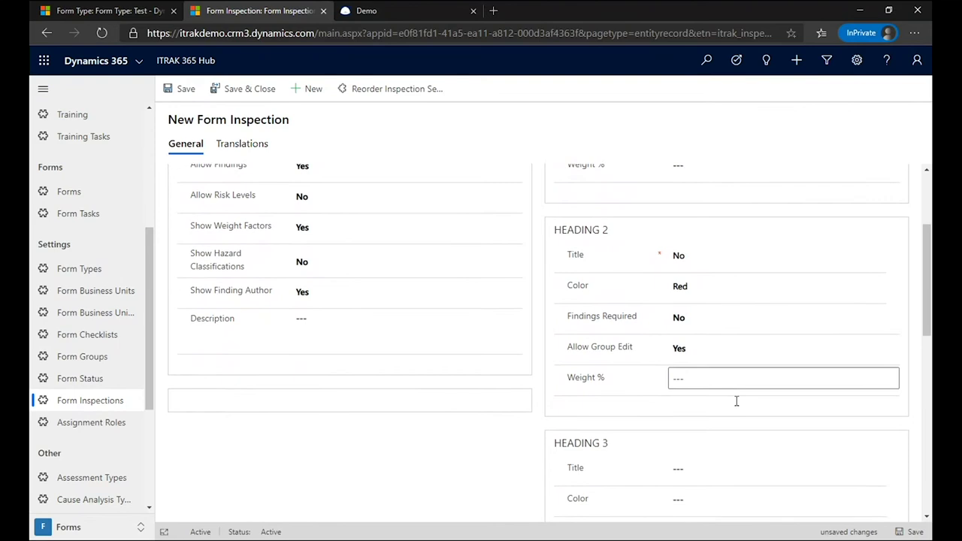
- Give Heading 3 the title N/A, colour Grey, with group edit allowed
scroll(737, 402, down, 3)
click(696, 363)
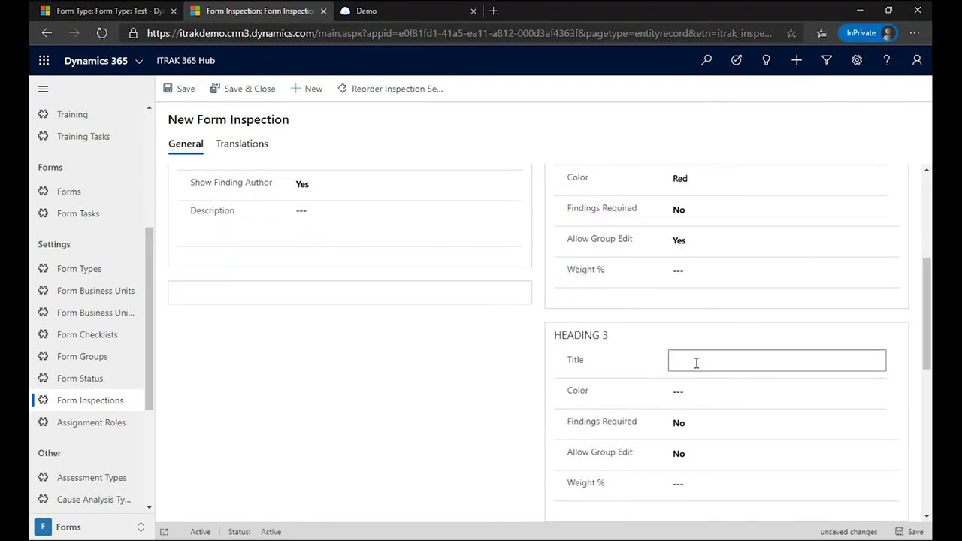
text(N/A)
key(BackSpace)
key(BackSpace)
text(?/A)
click(683, 393)
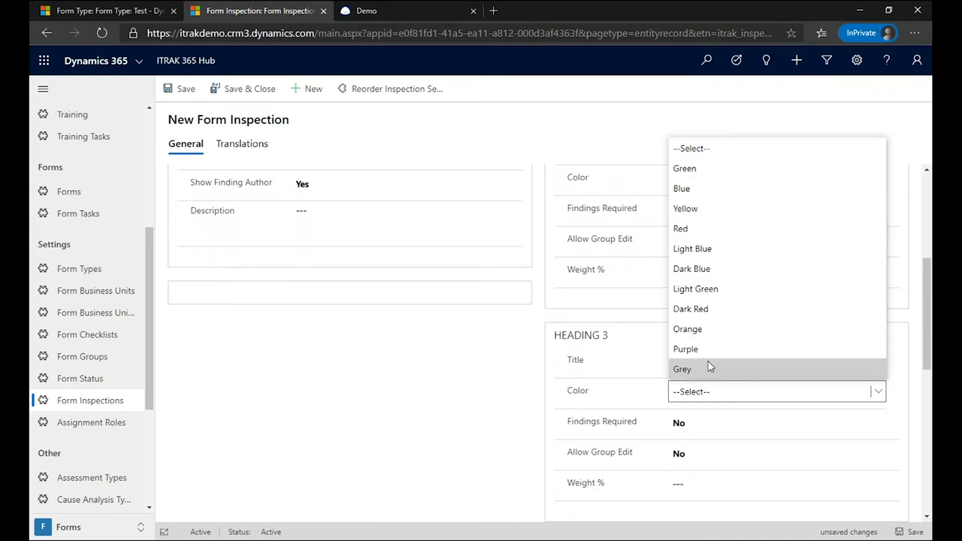
click(708, 369)
click(730, 451)
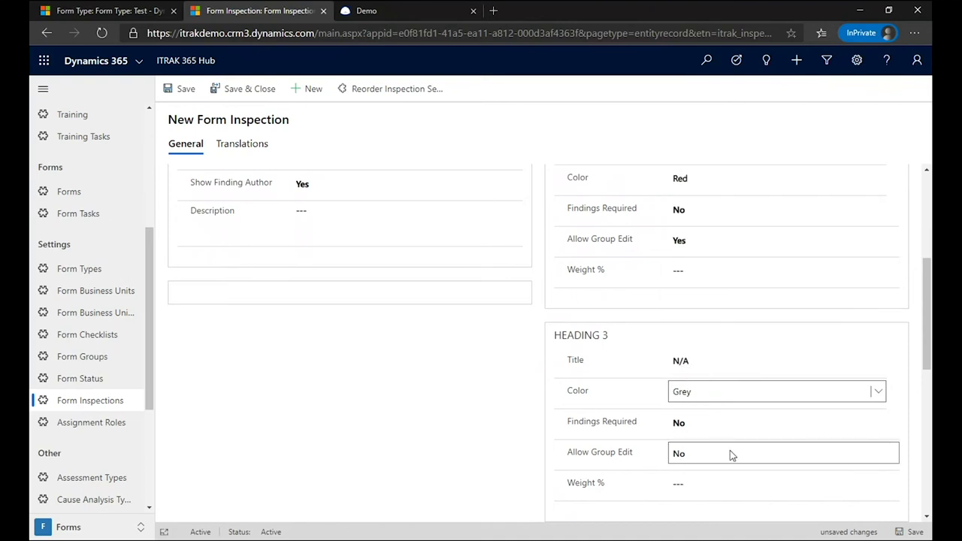
click(733, 478)
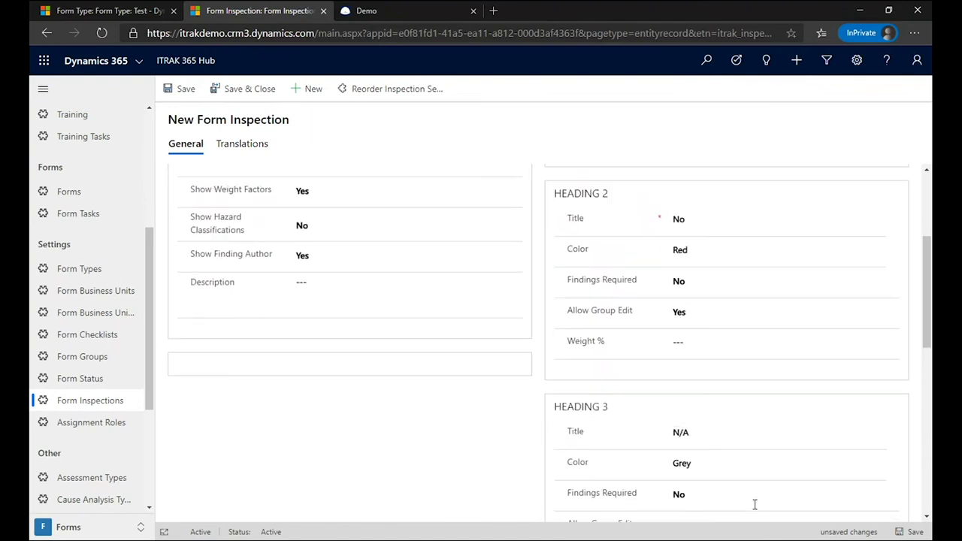
scroll(755, 500, up, 5)
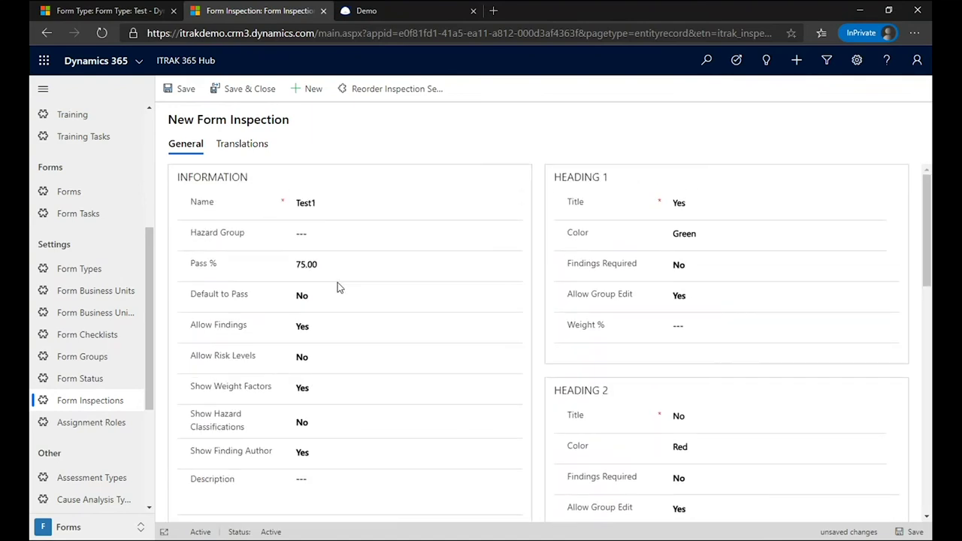
scroll(773, 440, down, 2)
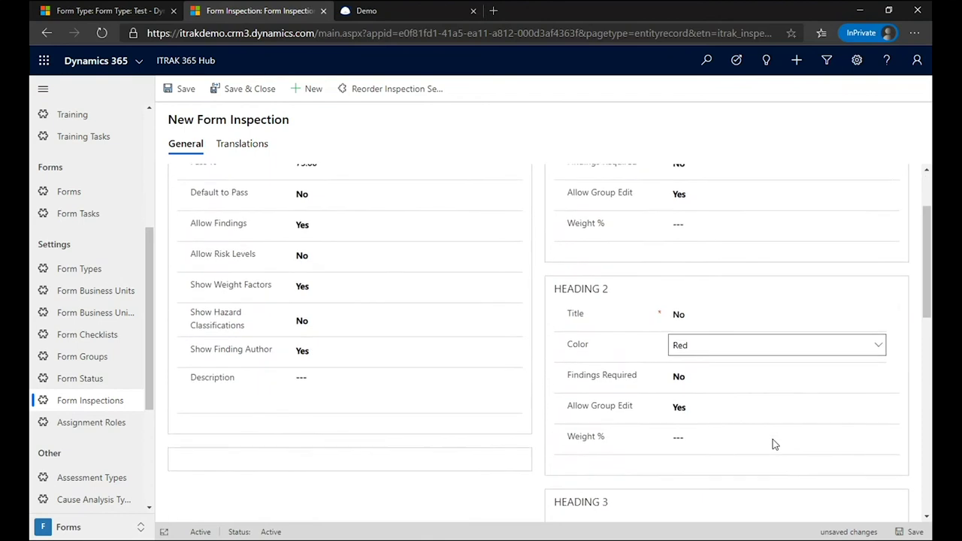
scroll(774, 444, up, 2)
- Save Test1 and bring up the empty Inspection Sections list's more commands
click(188, 92)
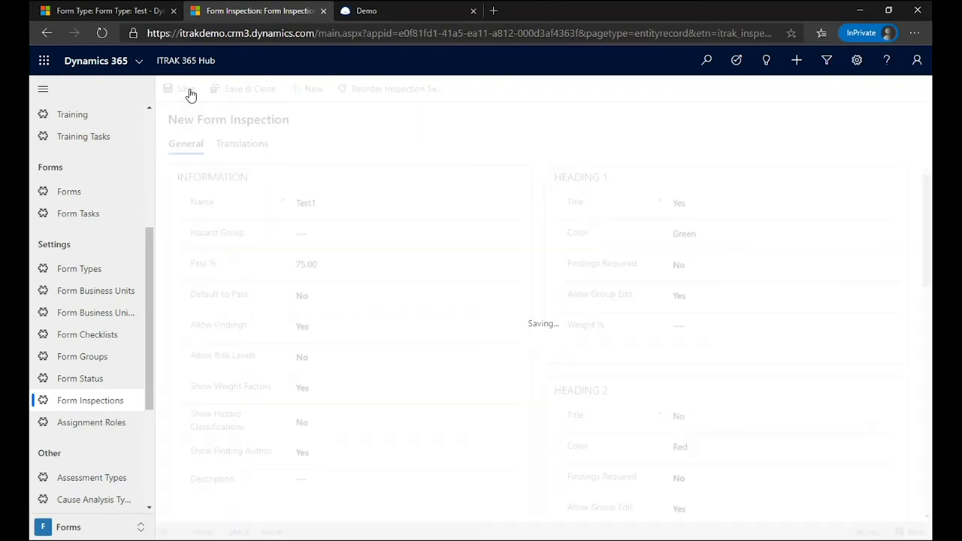
scroll(436, 237, down, 3)
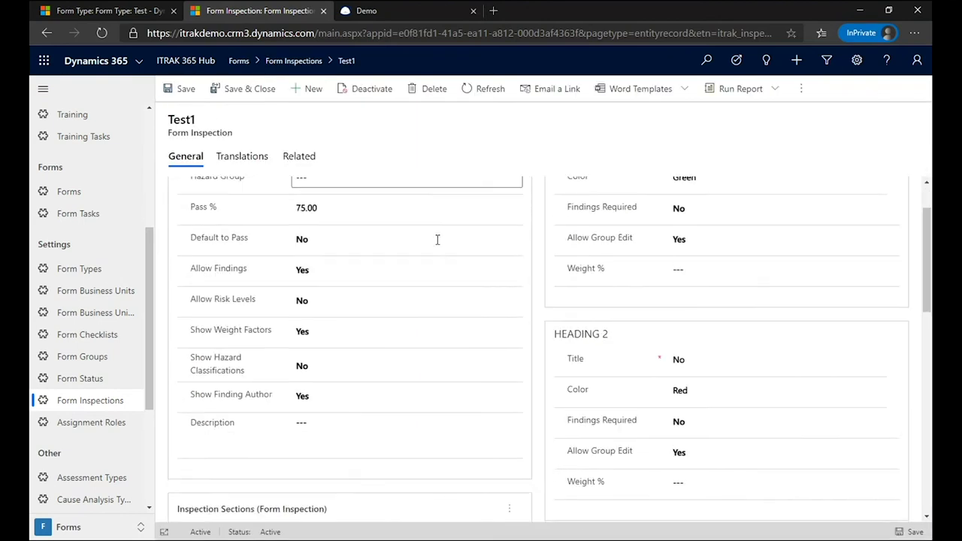
scroll(437, 239, down, 3)
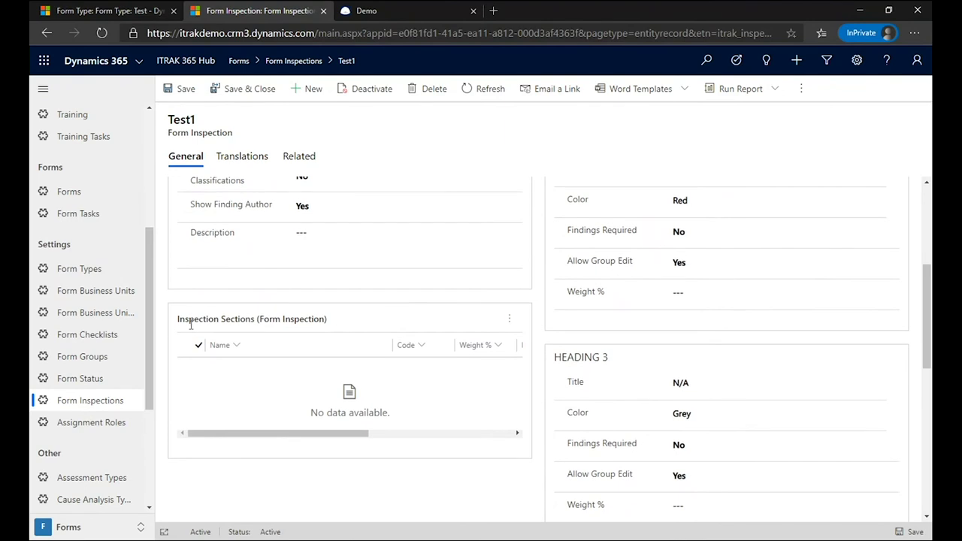
click(514, 321)
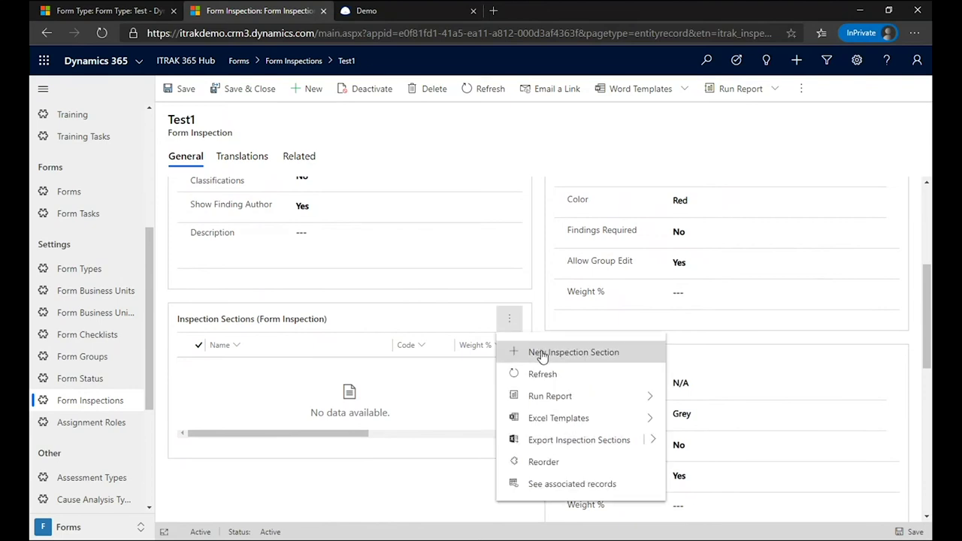
- Create a new inspection section Section1 with code 1.0 and Pass % 50
click(530, 352)
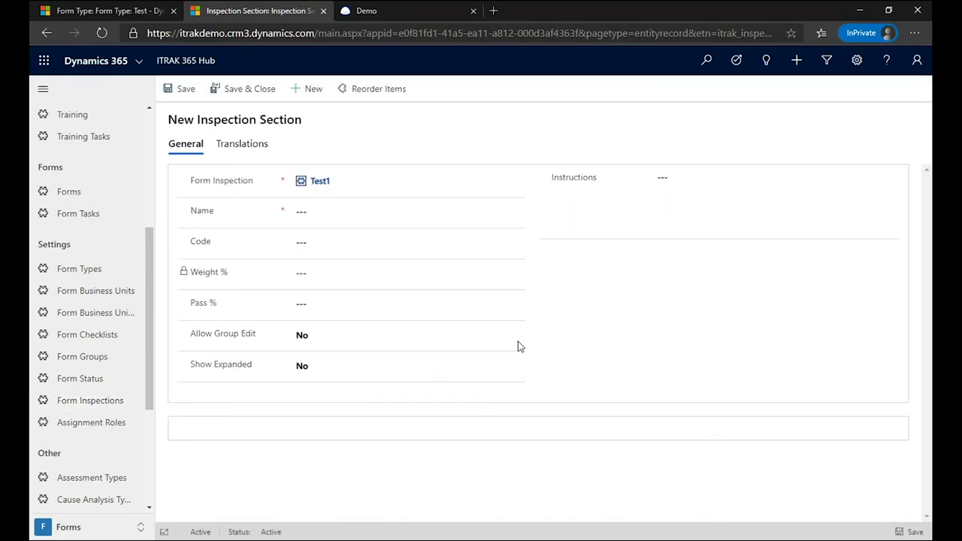
click(330, 215)
text(Section1)
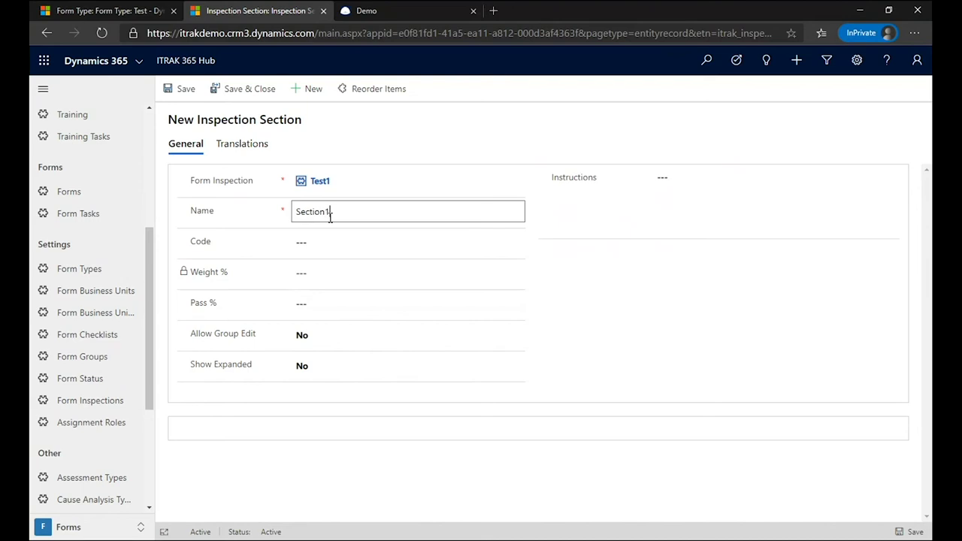
click(314, 245)
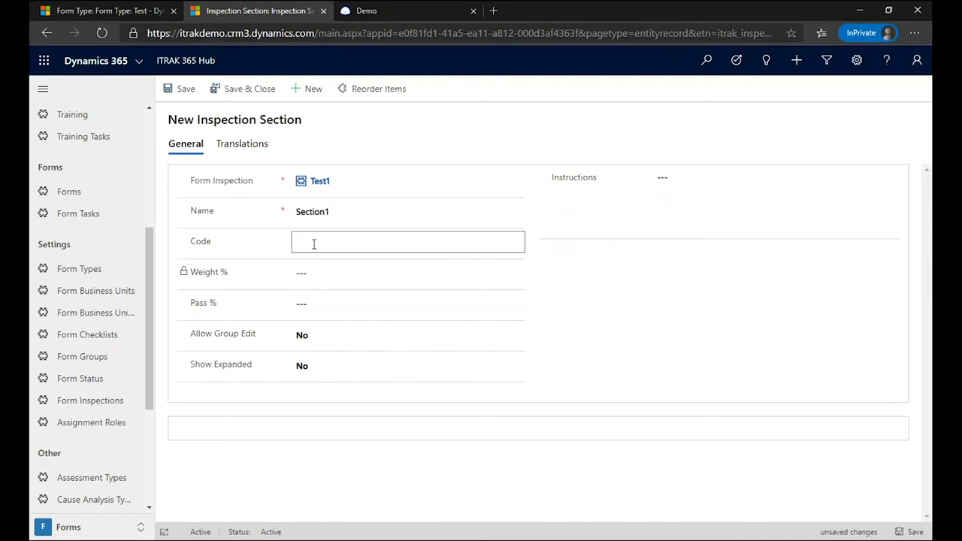
text(1.0)
click(304, 304)
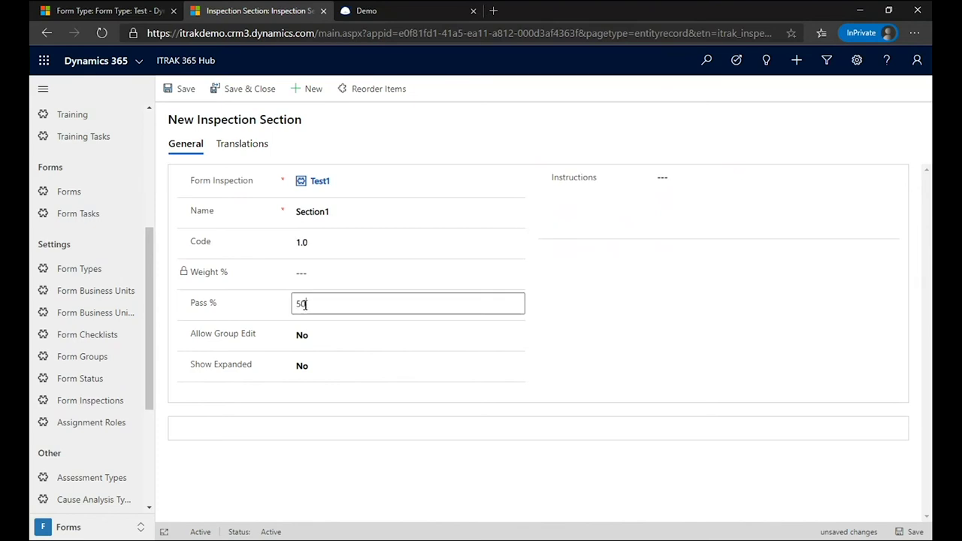
text(50)
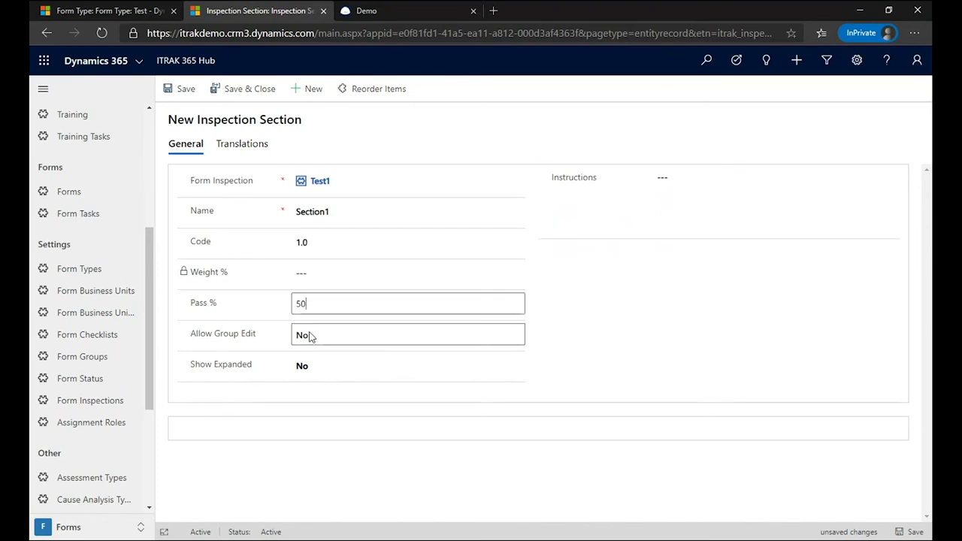
- Set Allow Group Edit and Show Expanded to Yes and save Section1
click(325, 340)
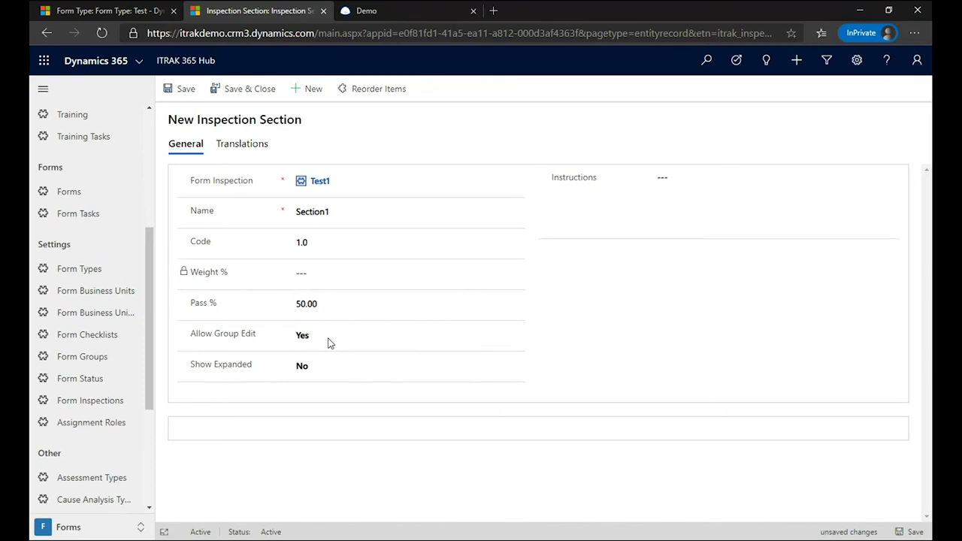
click(319, 368)
click(185, 91)
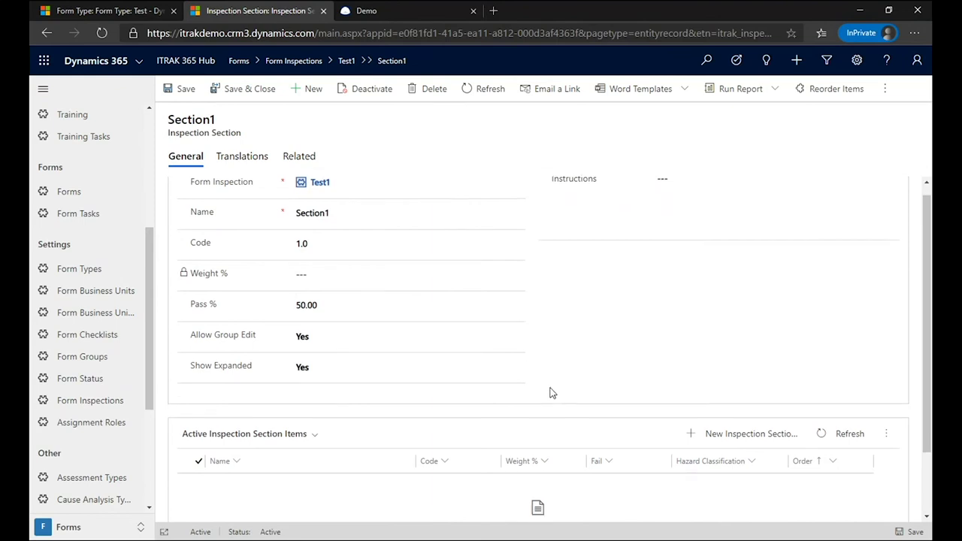
scroll(551, 393, down, 2)
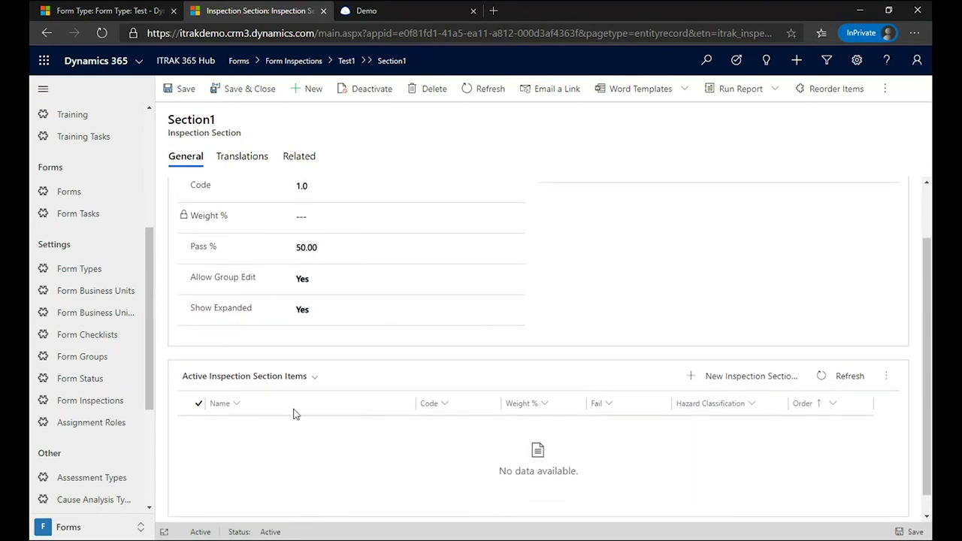
scroll(219, 398, down, 1)
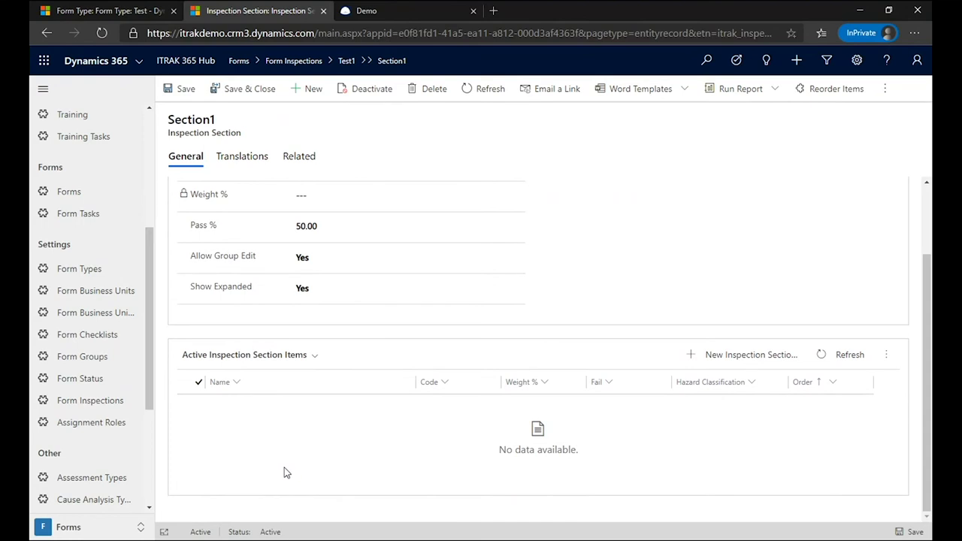
scroll(285, 472, up, 2)
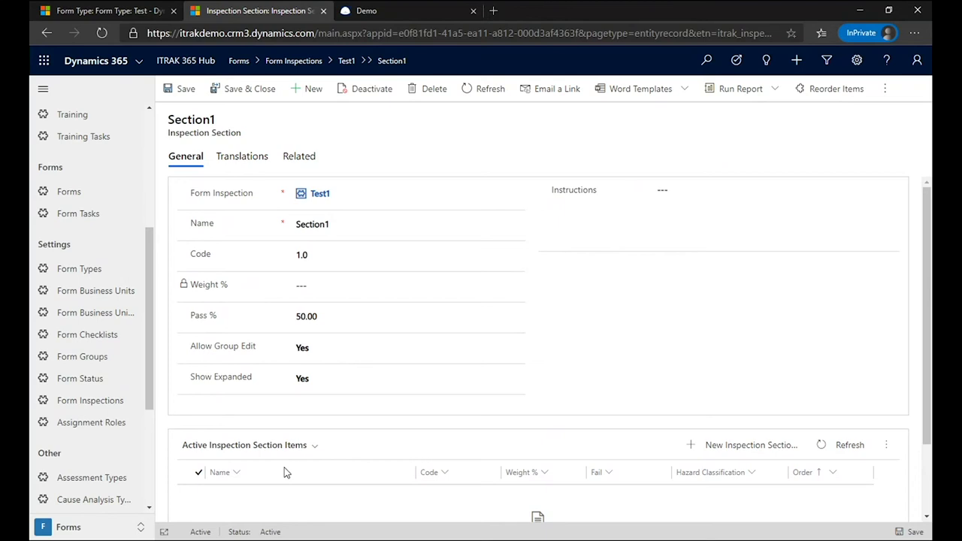
scroll(297, 452, down, 1)
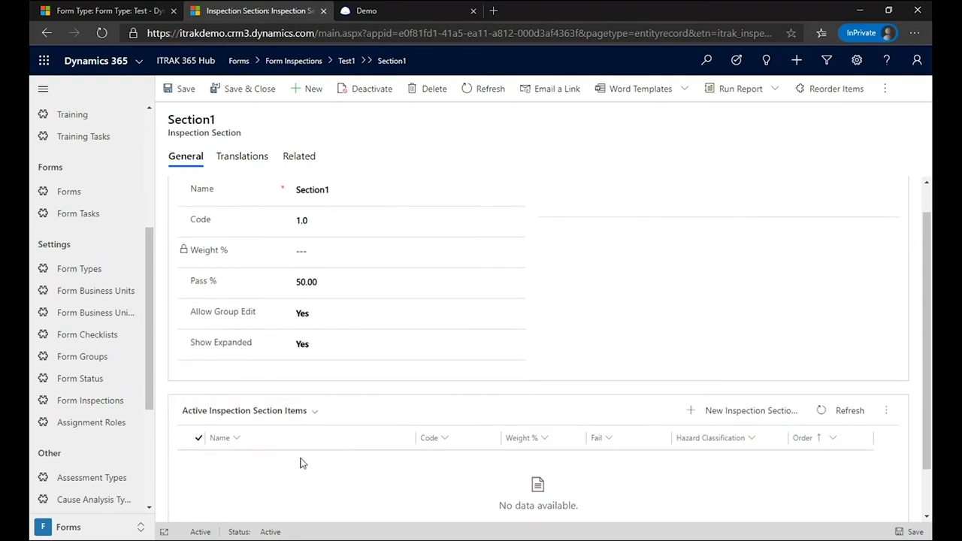
scroll(300, 462, down, 1)
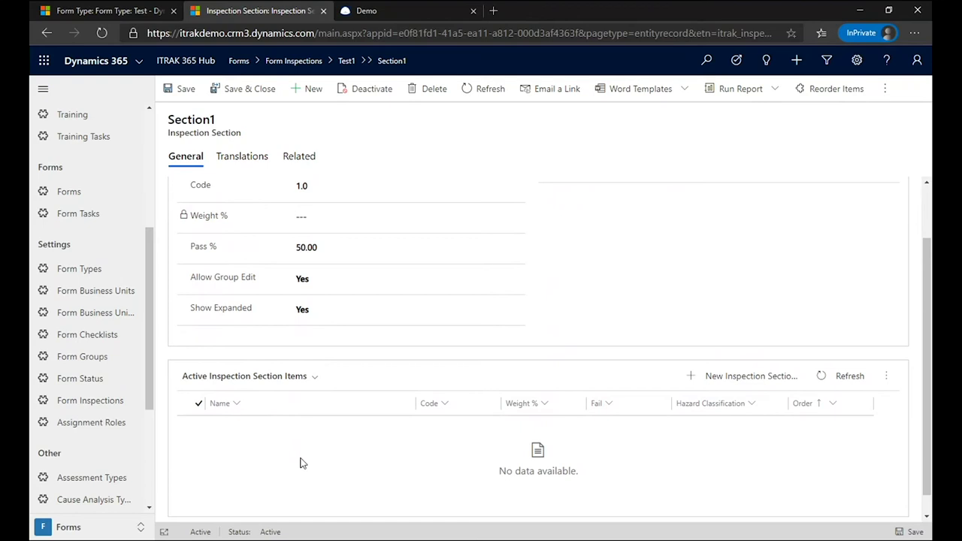
- Add a Section1 item named Question1, code 1.1, described 'This is the description'
click(727, 385)
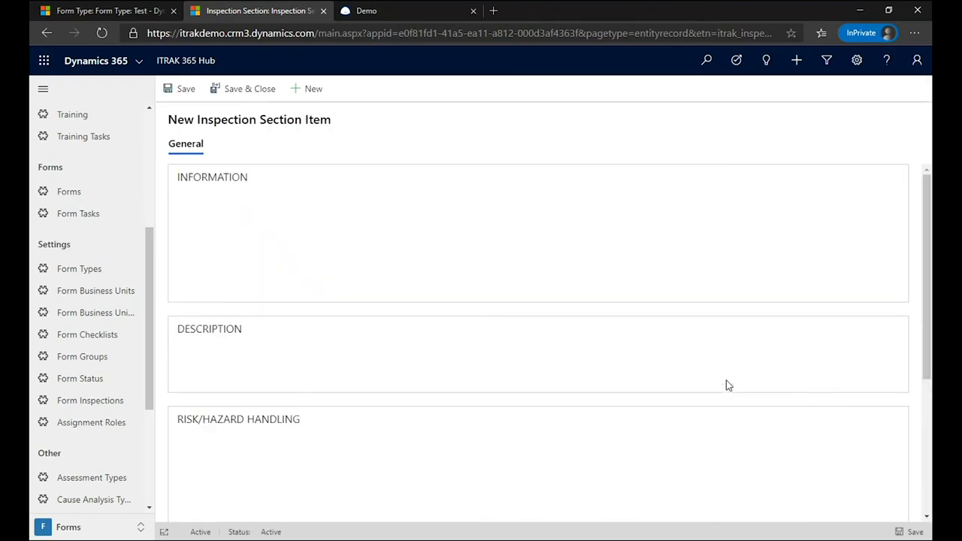
click(334, 244)
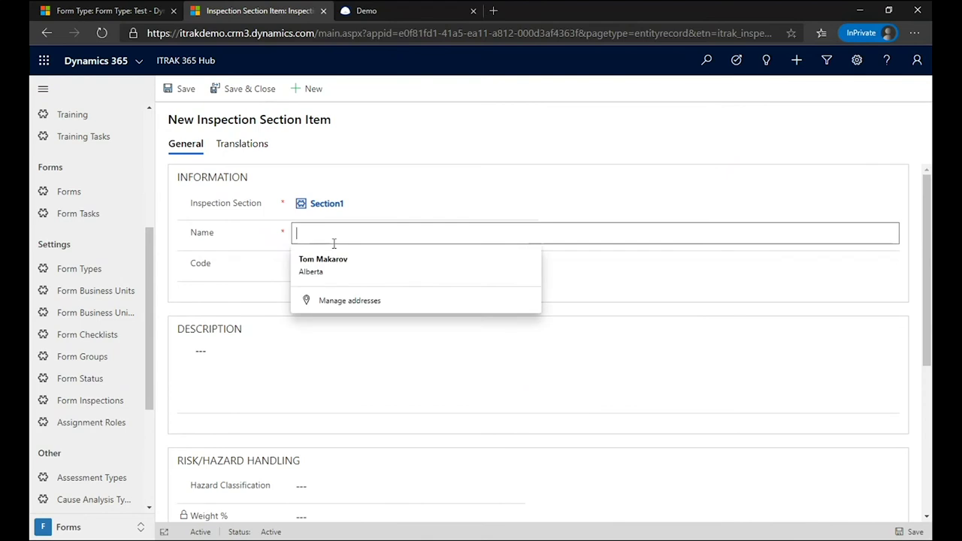
text(Qu)
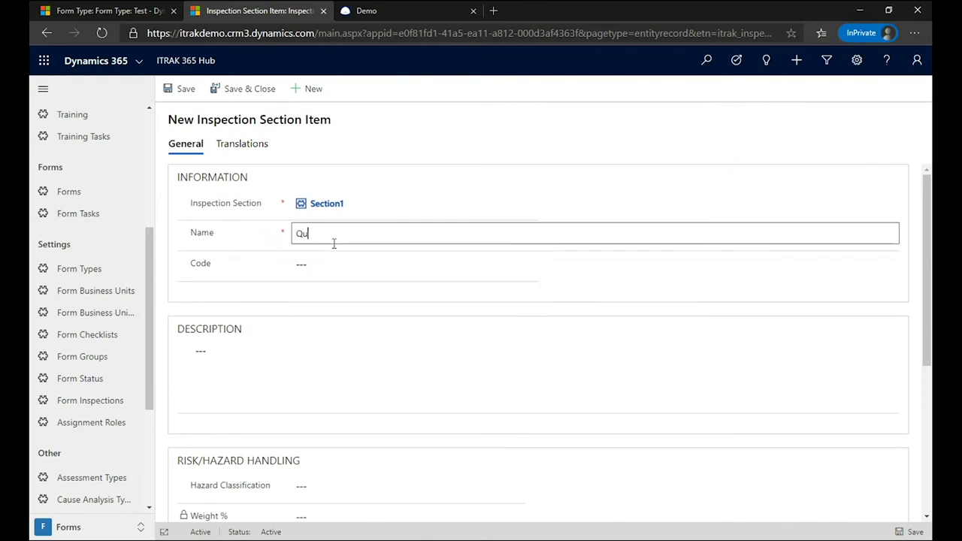
text(estion1)
click(316, 257)
text(1.1)
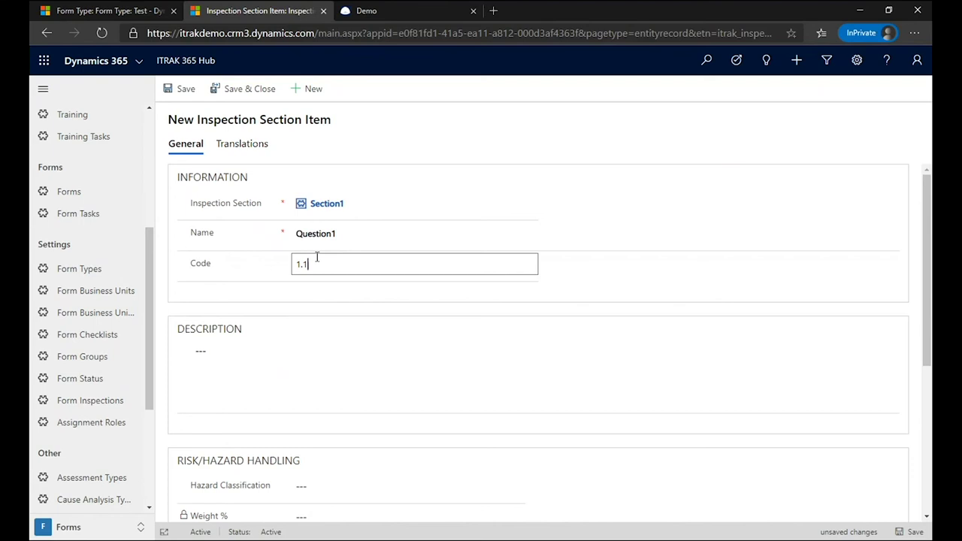
click(256, 356)
text(This )
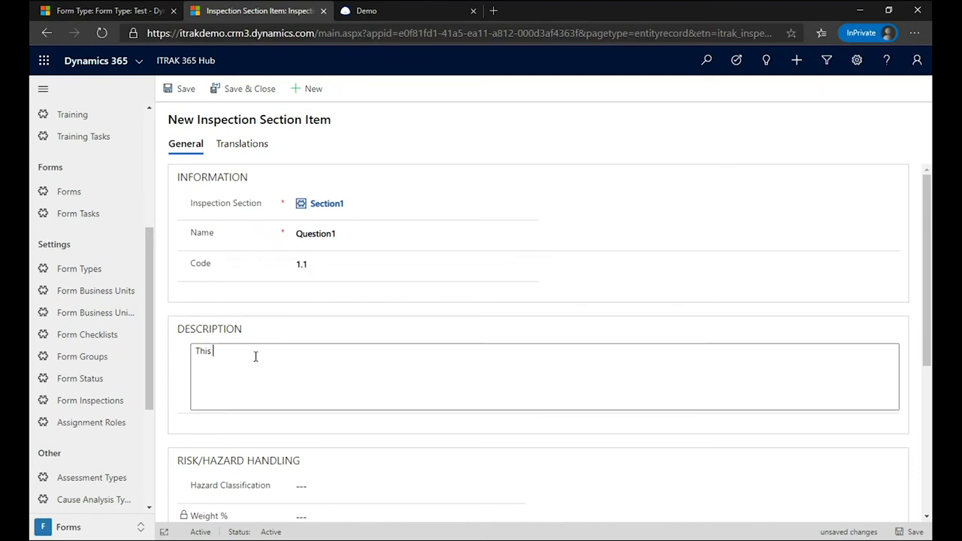
text(is the ldescription)
scroll(252, 321, down, 2)
scroll(253, 313, down, 1)
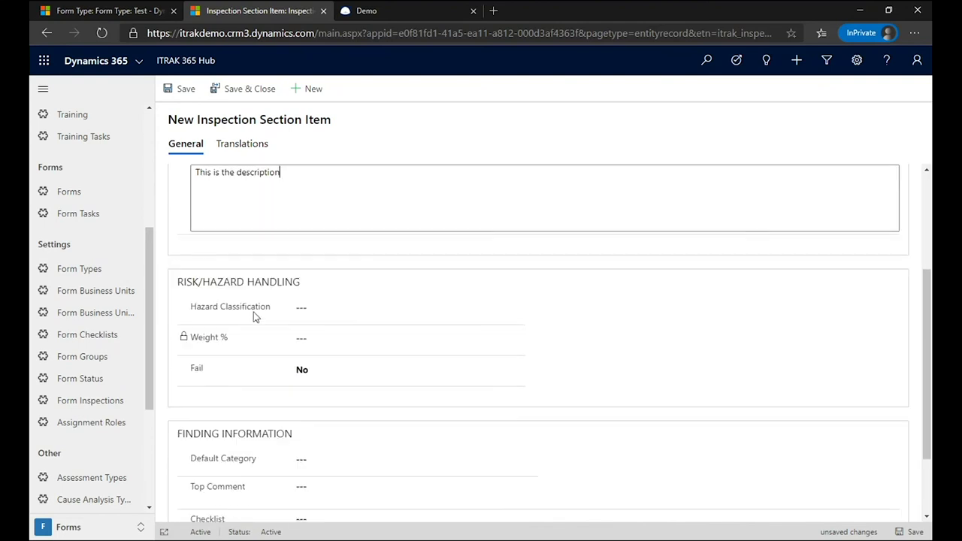
scroll(281, 390, down, 2)
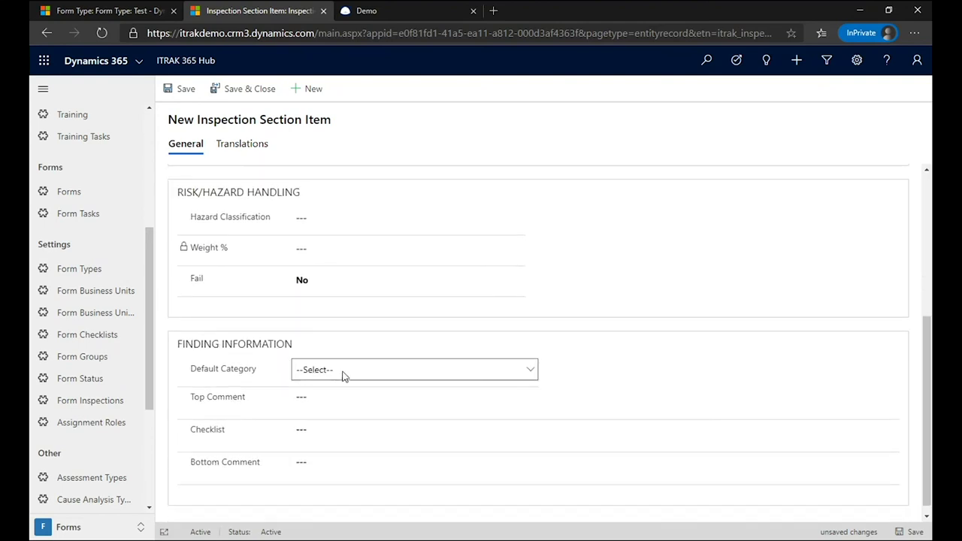
- Set Question1's default category to Non-conform and enter top and bottom comments
click(345, 376)
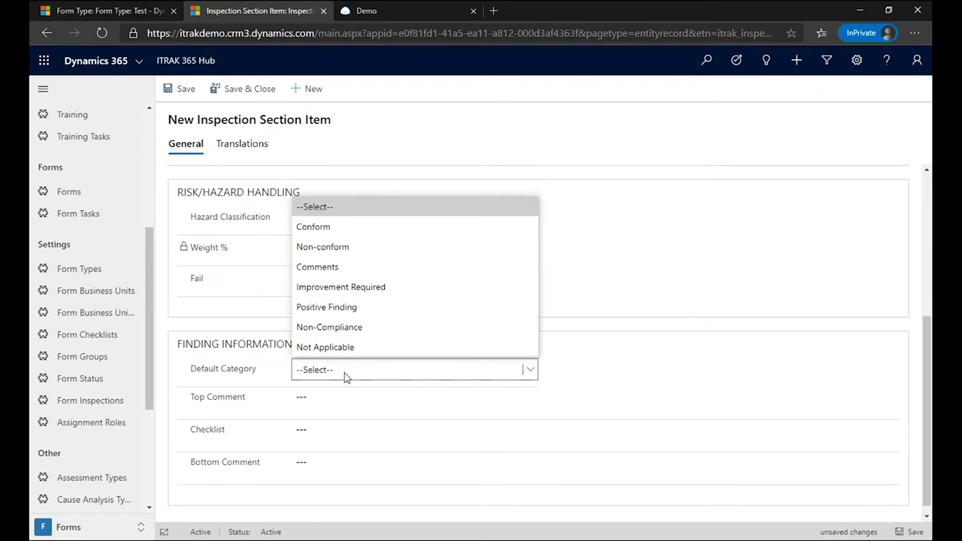
click(338, 248)
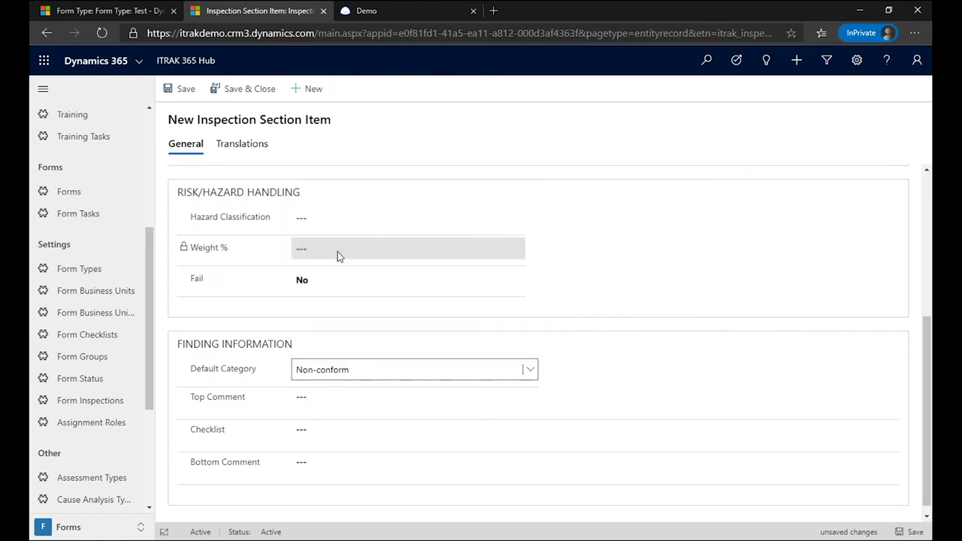
click(365, 402)
text(Top)
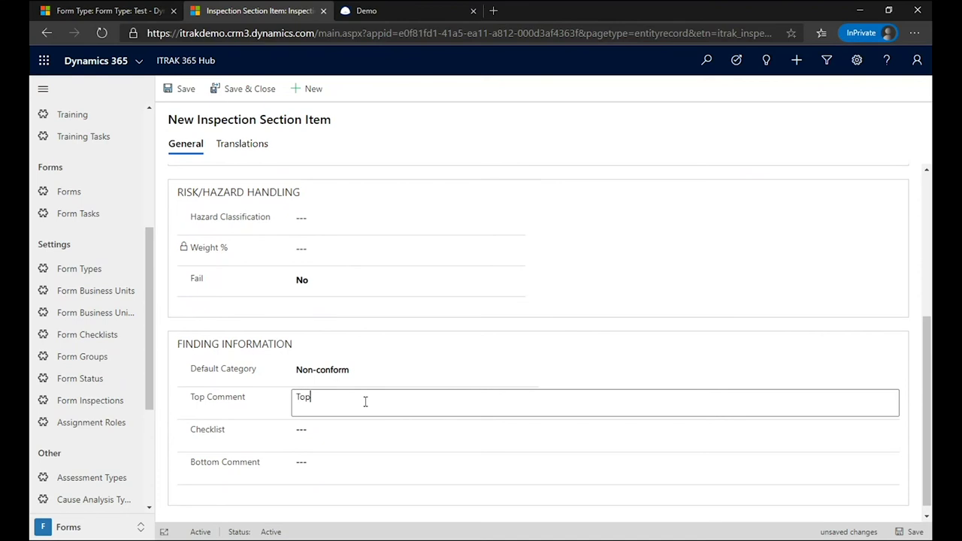
text( comments go here)
click(328, 464)
text(Bott)
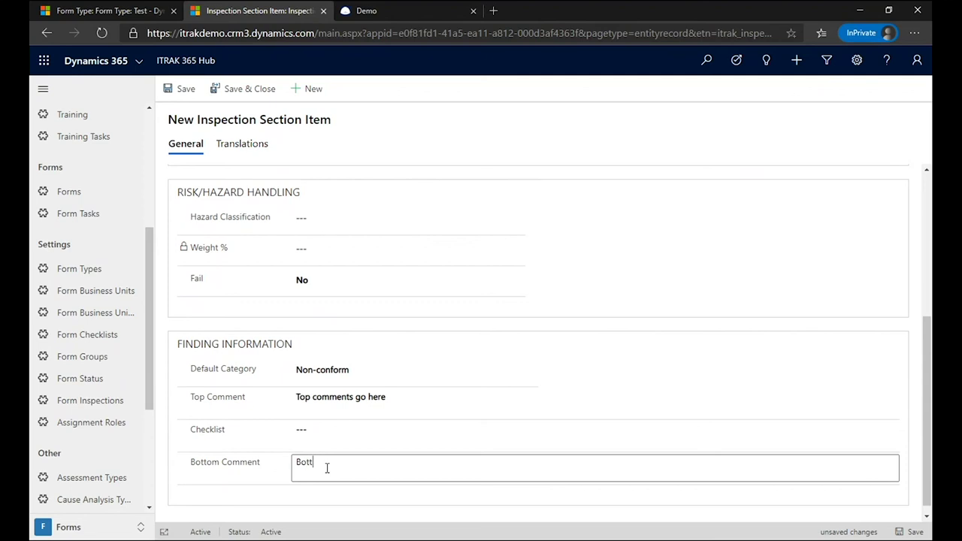
text(om comments fo)
text( go here)
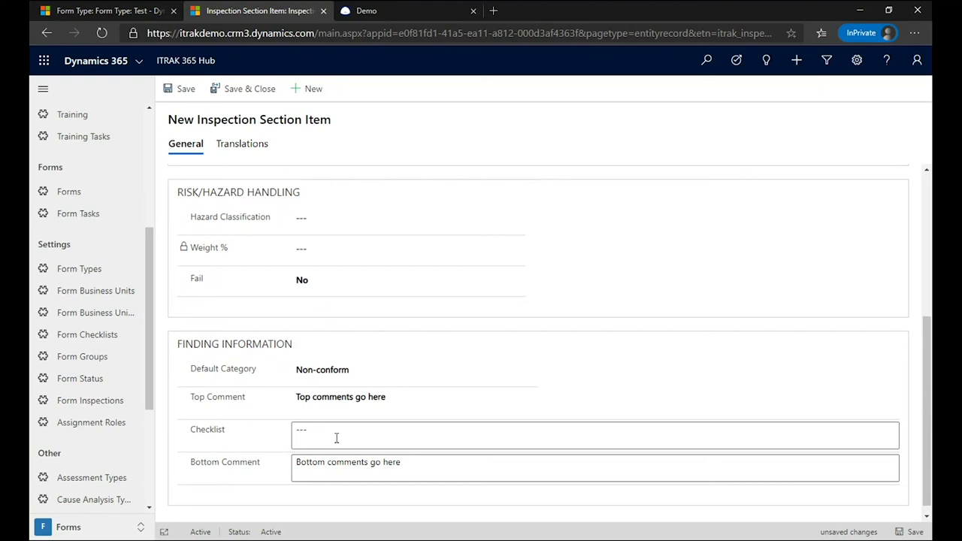
- Enter checklist entries List1 and List2 and save Question1
click(337, 431)
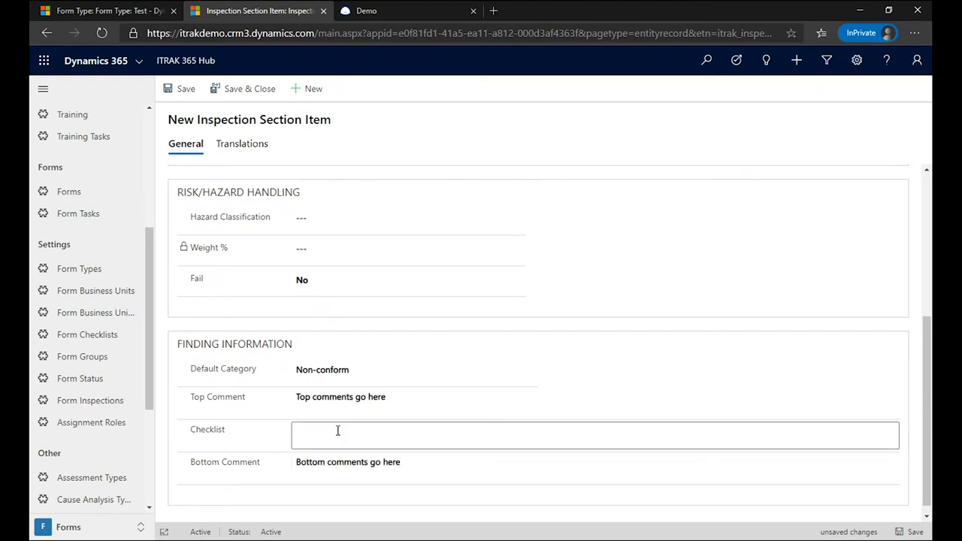
text(List)
text(List)
text(1,)
key(Return)
text(List2)
click(188, 97)
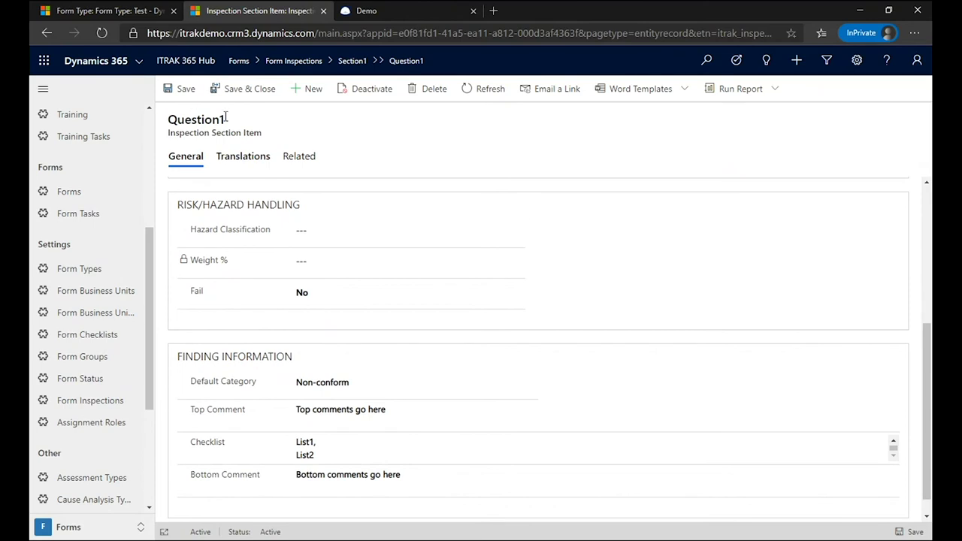
- Add and save Section1 item Question2 with code 1.2 and description 'Question 2'
click(48, 33)
scroll(396, 457, down, 1)
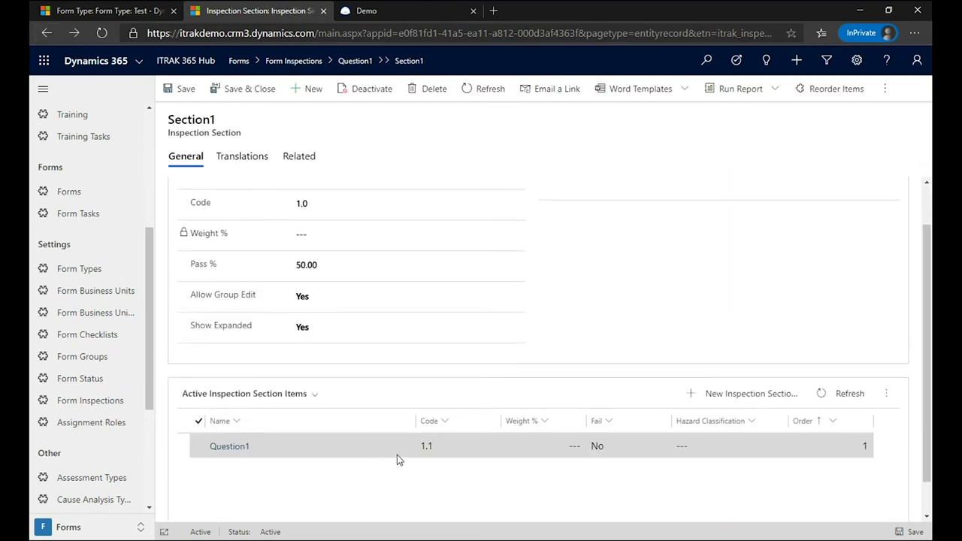
click(752, 394)
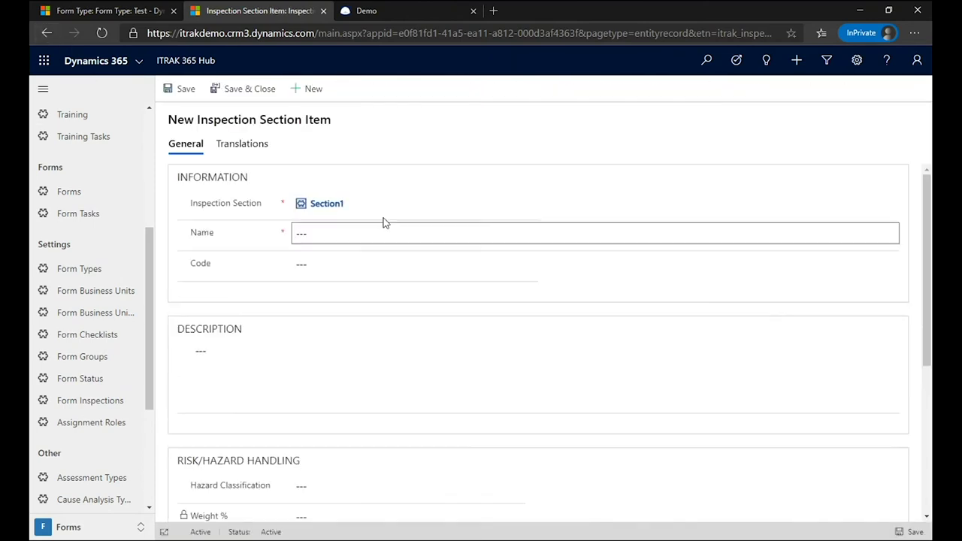
click(336, 237)
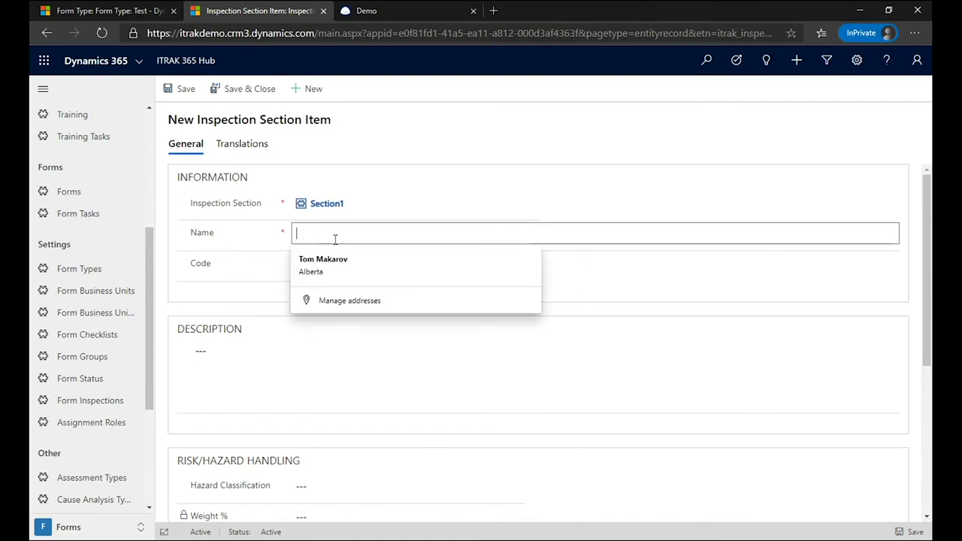
text(Question)
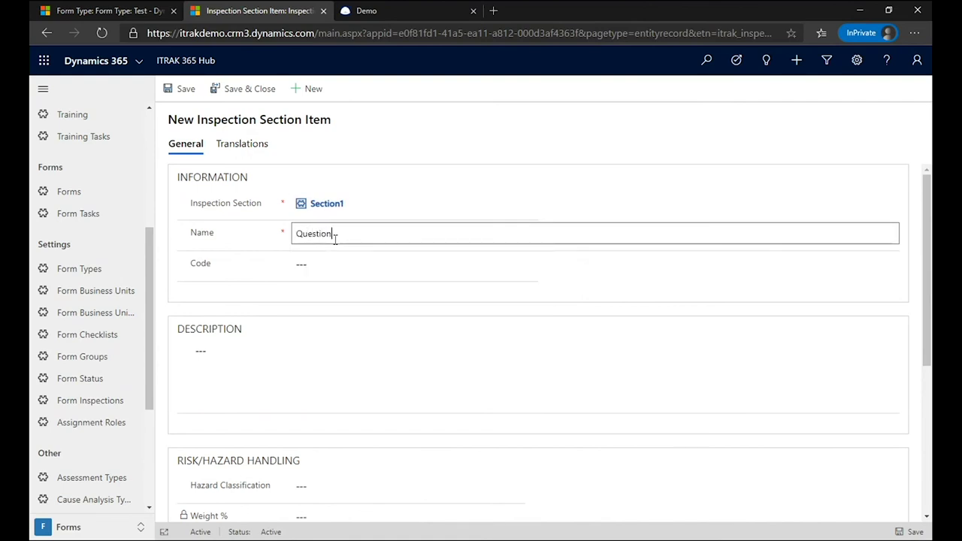
text(2)
click(337, 264)
text(1.2)
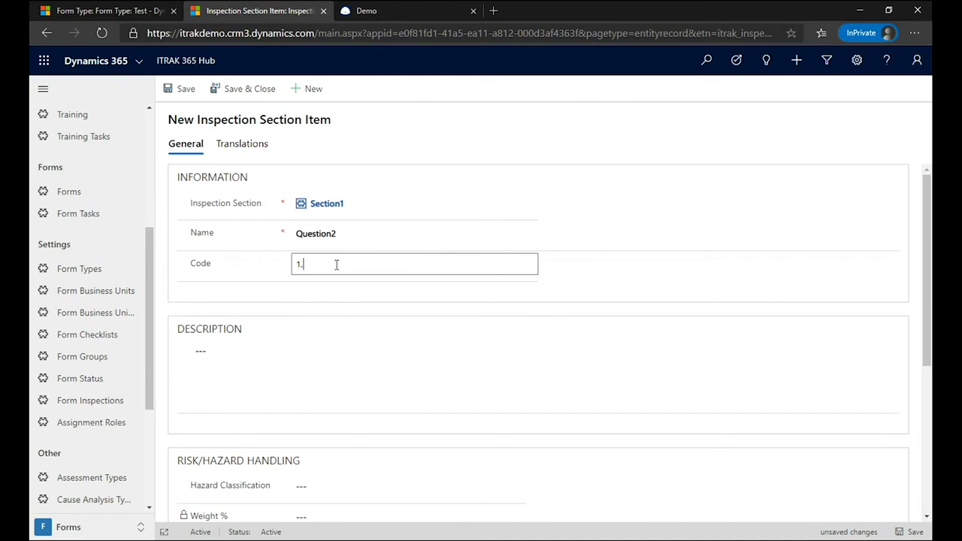
click(320, 350)
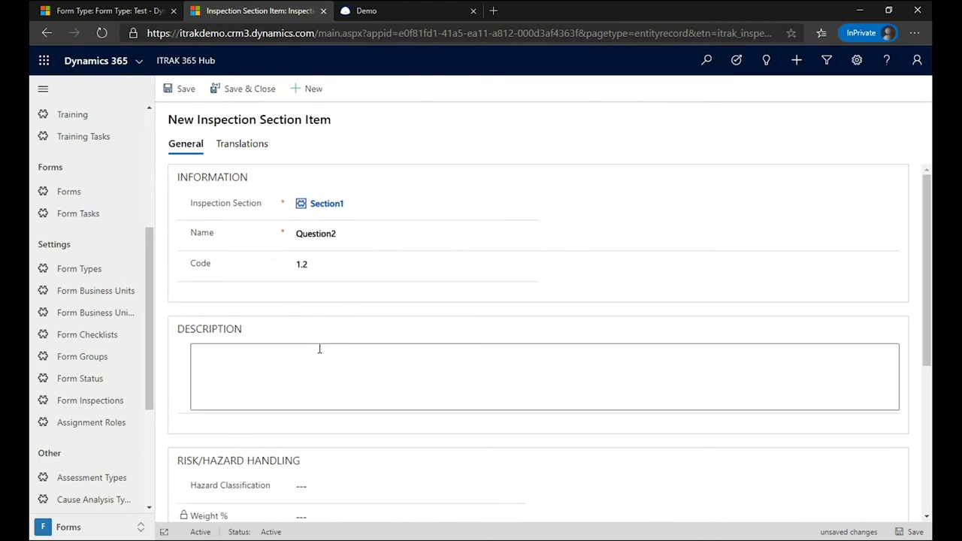
text(Question 2)
scroll(320, 350, down, 4)
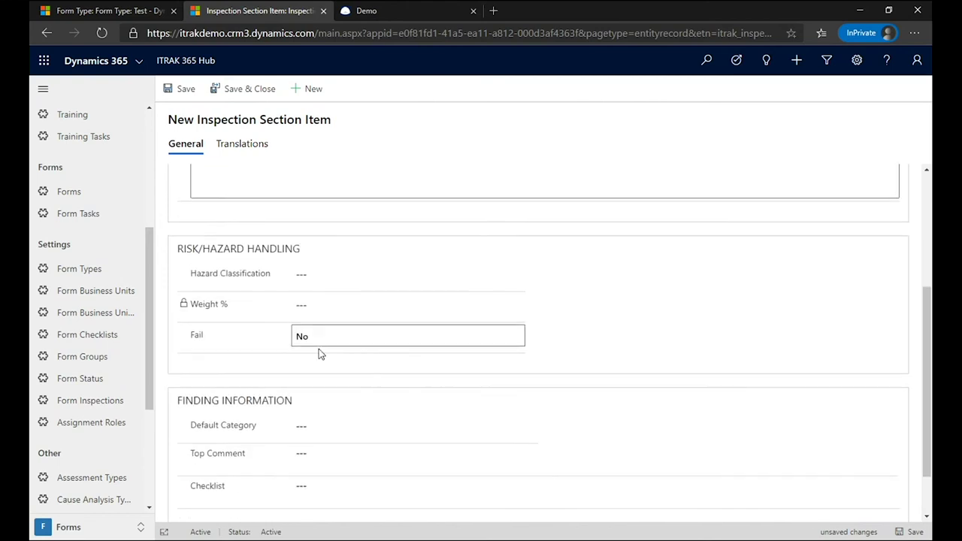
scroll(341, 274, up, 1)
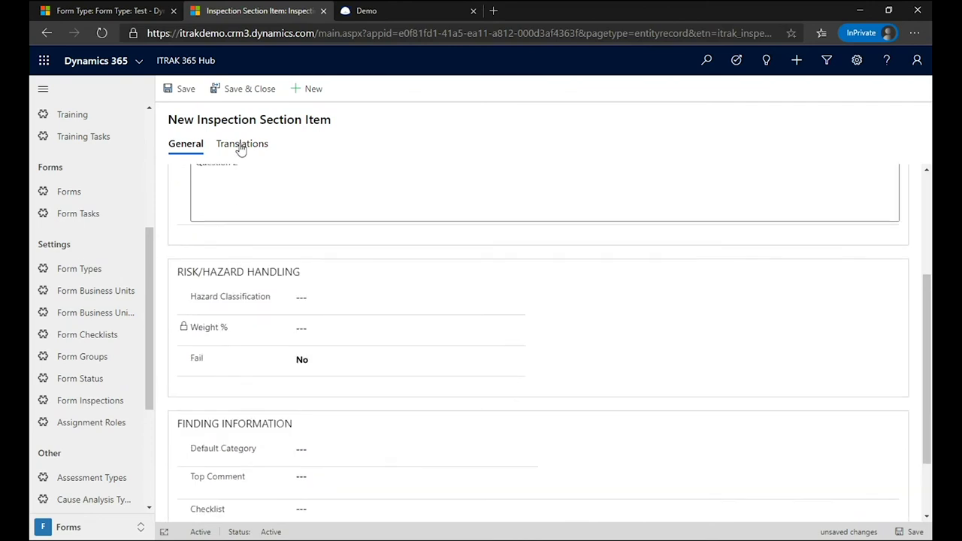
click(186, 88)
scroll(450, 368, up, 2)
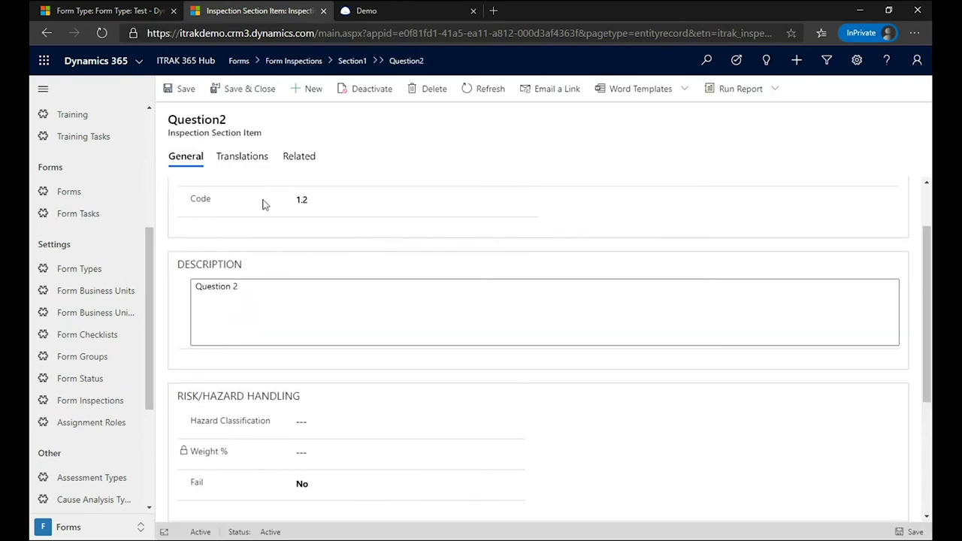
click(50, 34)
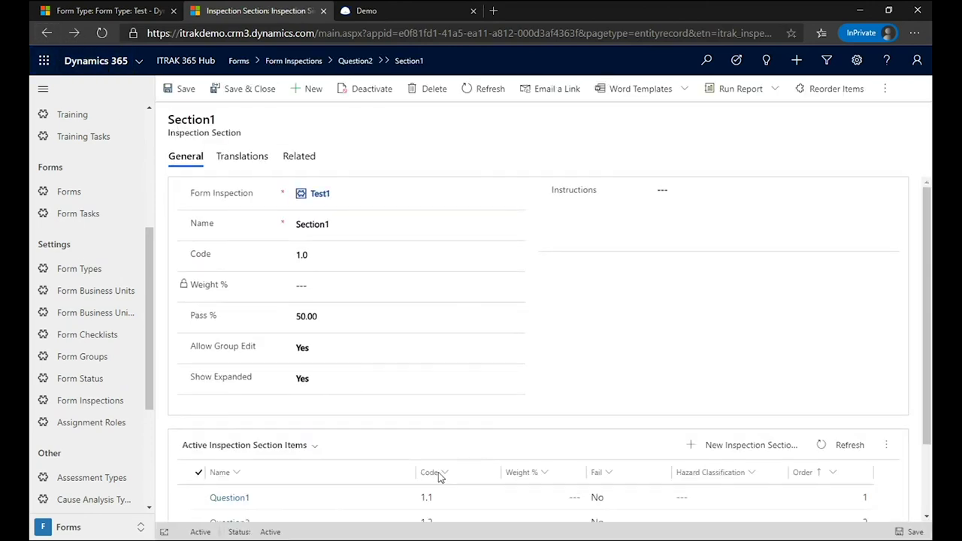
- Add and save Section1 item Question3 with code 1.3 and description 'Question 3'
scroll(757, 388, down, 1)
click(757, 384)
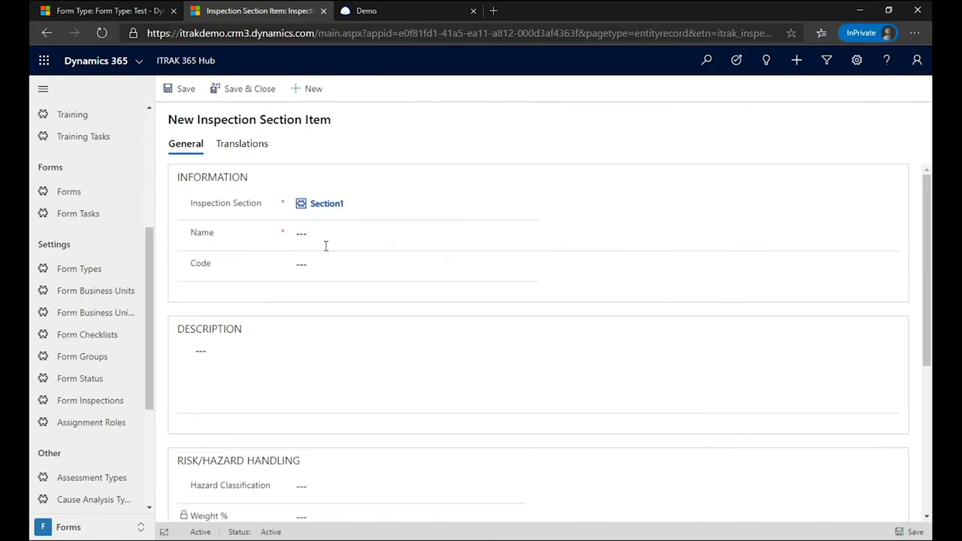
click(322, 234)
text(Question)
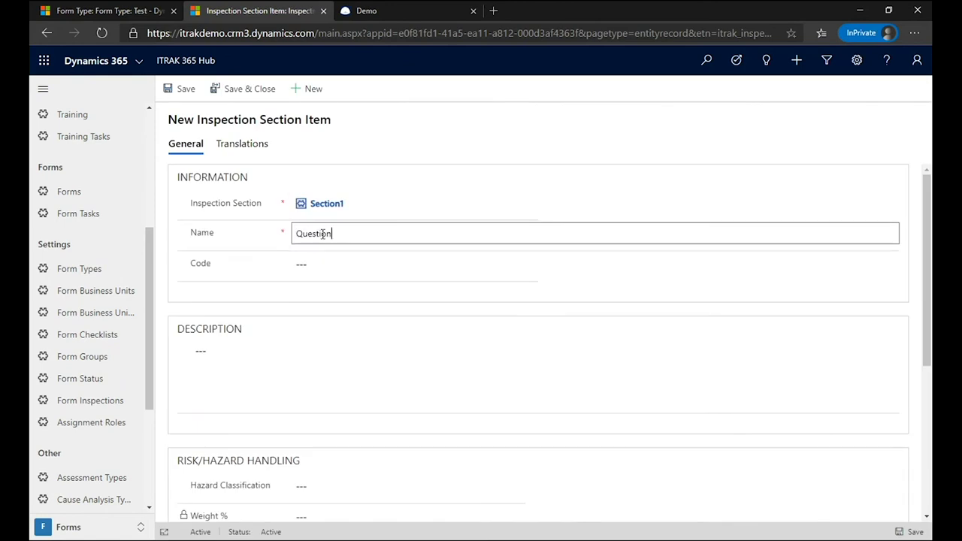
text(3)
click(326, 260)
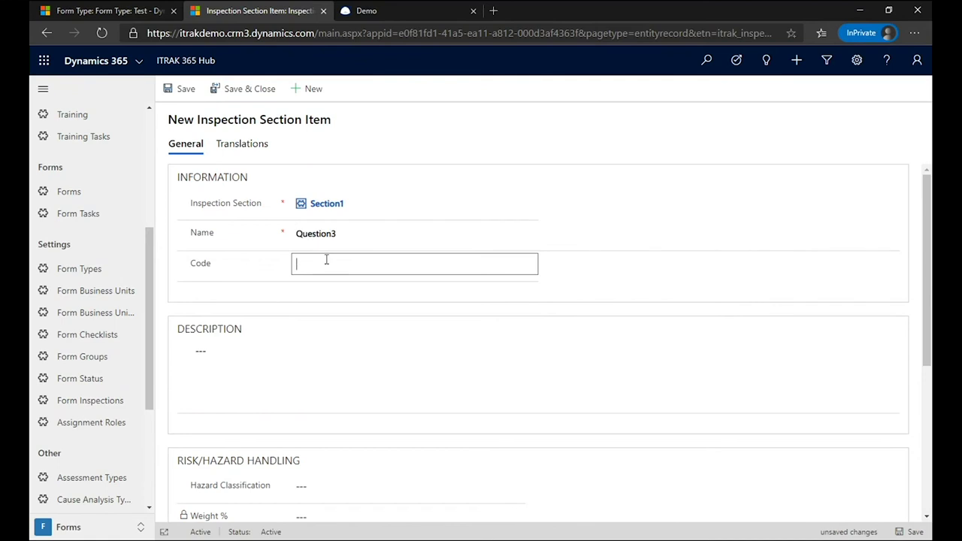
text(1.3)
click(325, 372)
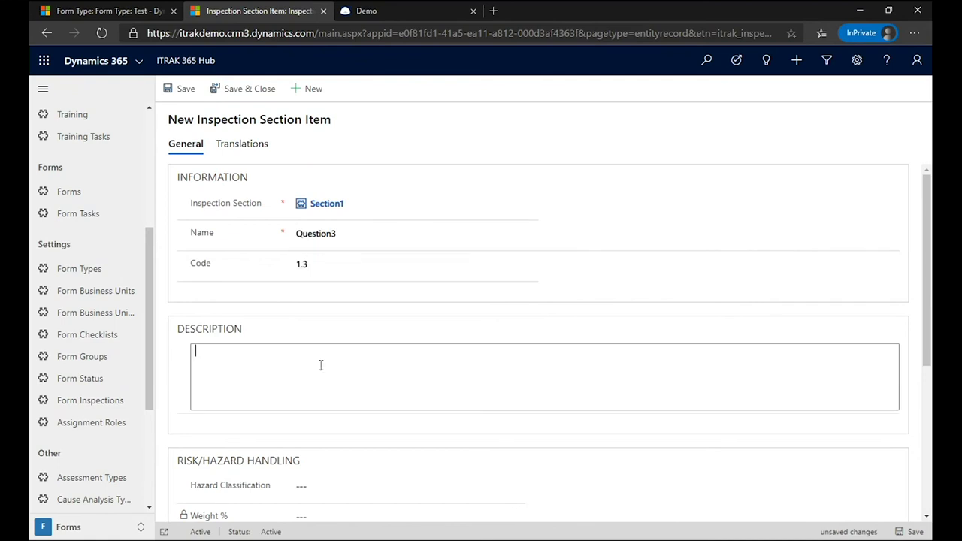
text(Question 3)
scroll(344, 366, down, 1)
scroll(344, 365, down, 3)
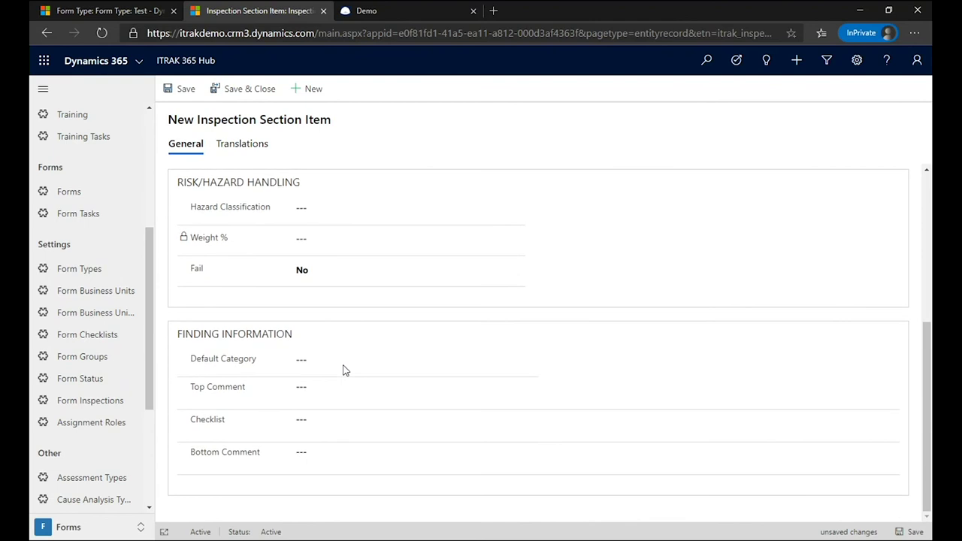
click(183, 90)
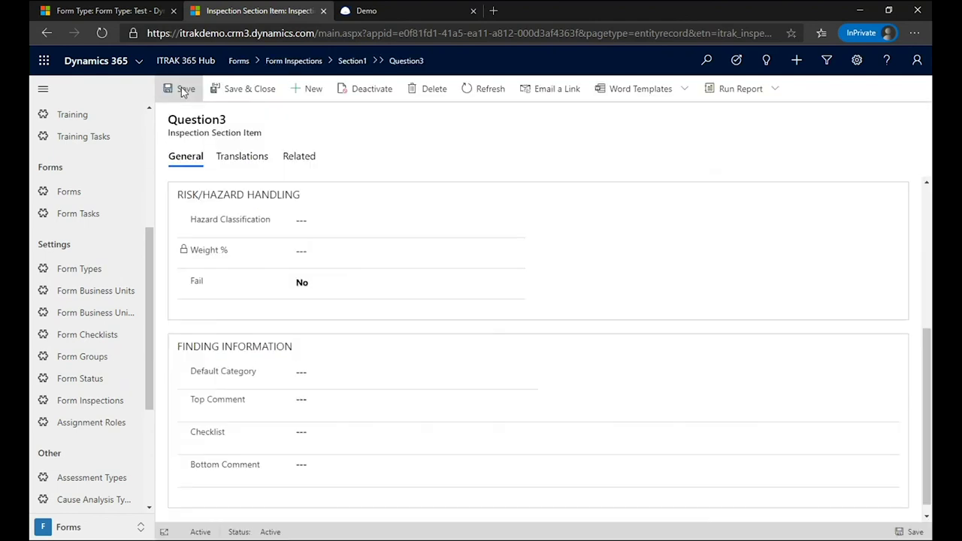
click(47, 33)
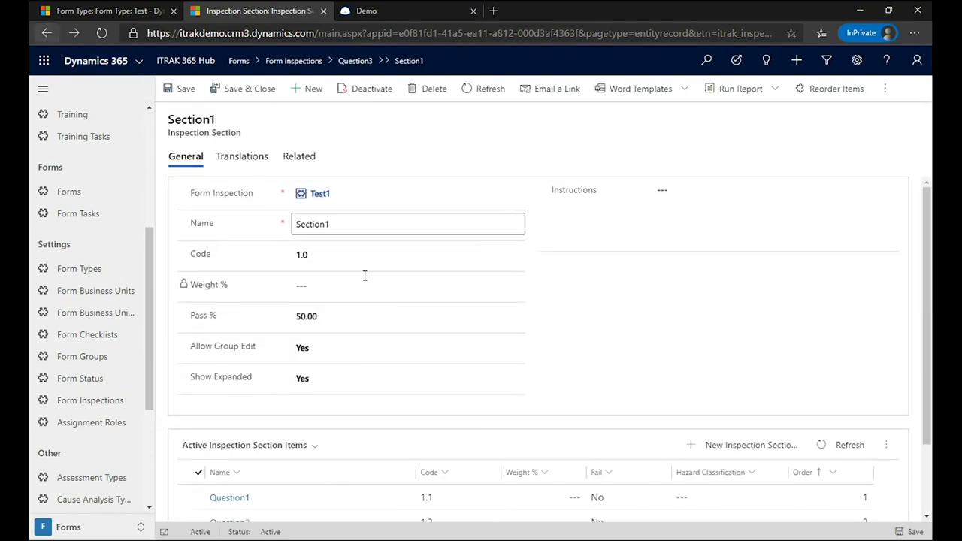
scroll(376, 294, down, 1)
scroll(393, 336, up, 1)
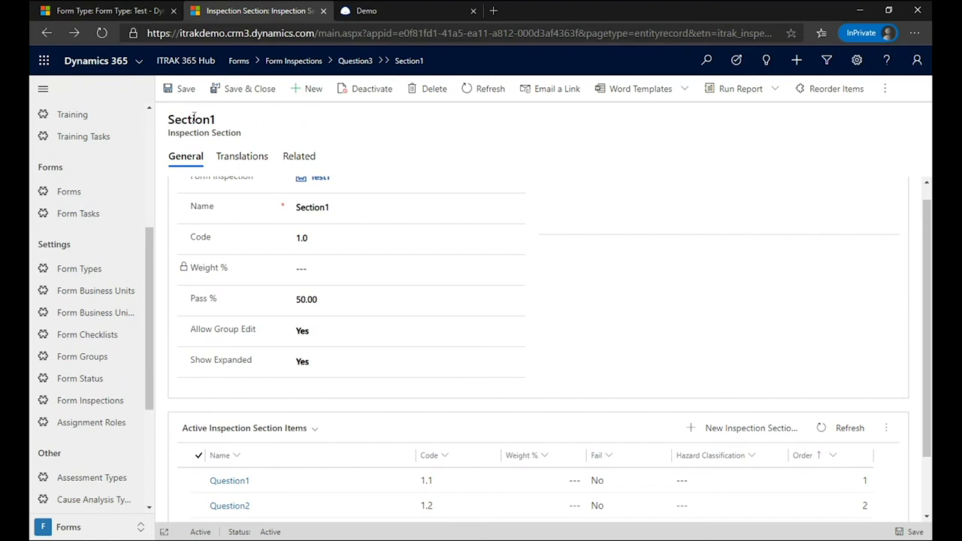
scroll(333, 418, down, 1)
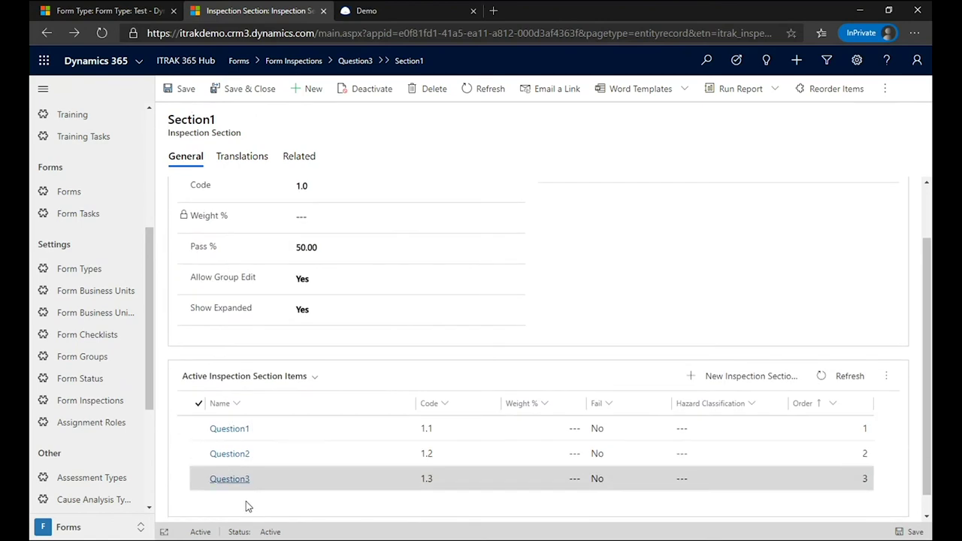
- Back on Test1, start a new inspection section named Section2 with code 2.0
click(47, 35)
scroll(475, 414, down, 3)
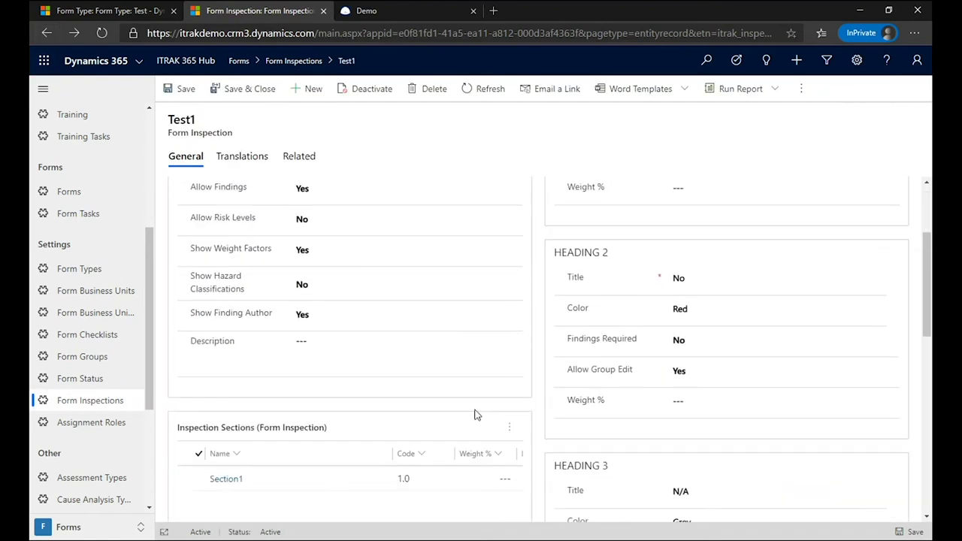
scroll(475, 415, up, 2)
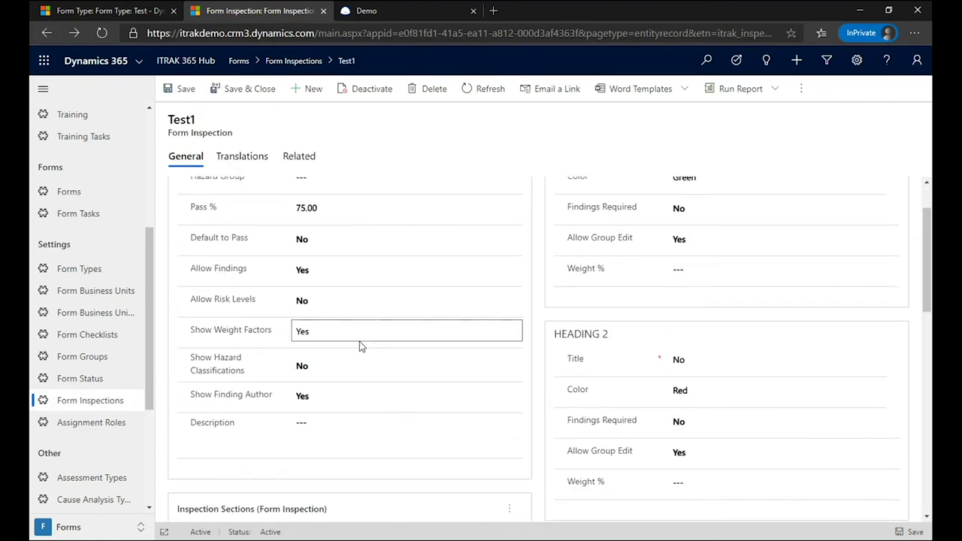
scroll(361, 346, up, 1)
scroll(363, 349, up, 1)
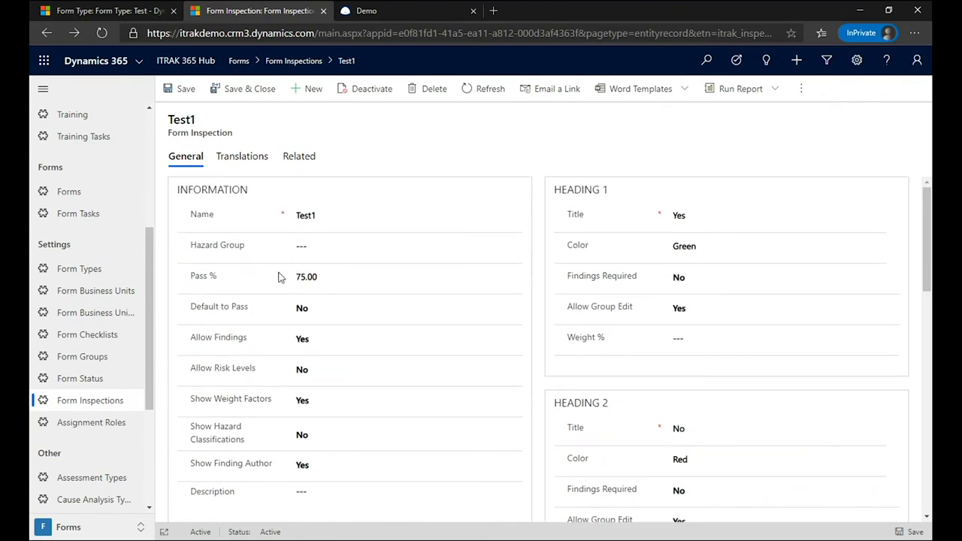
scroll(654, 271, down, 4)
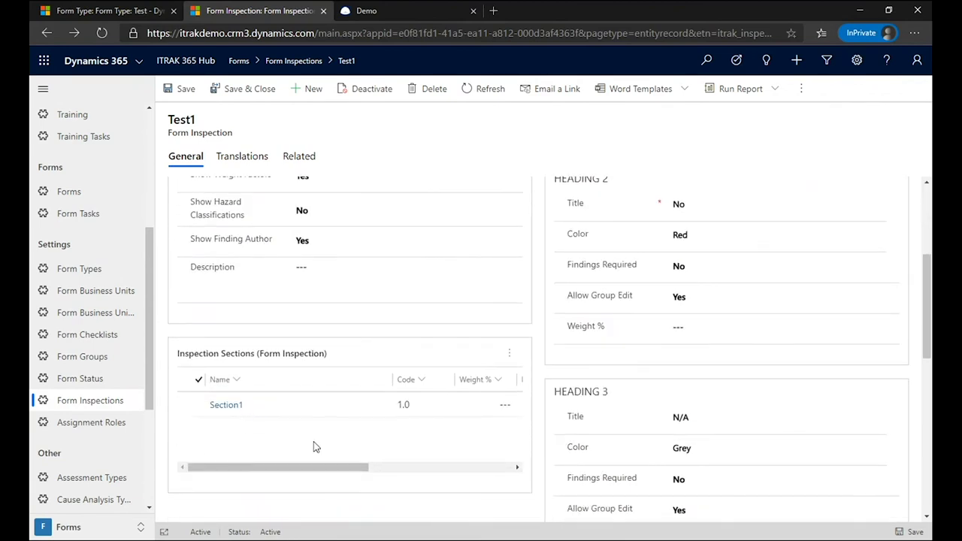
scroll(400, 438, down, 1)
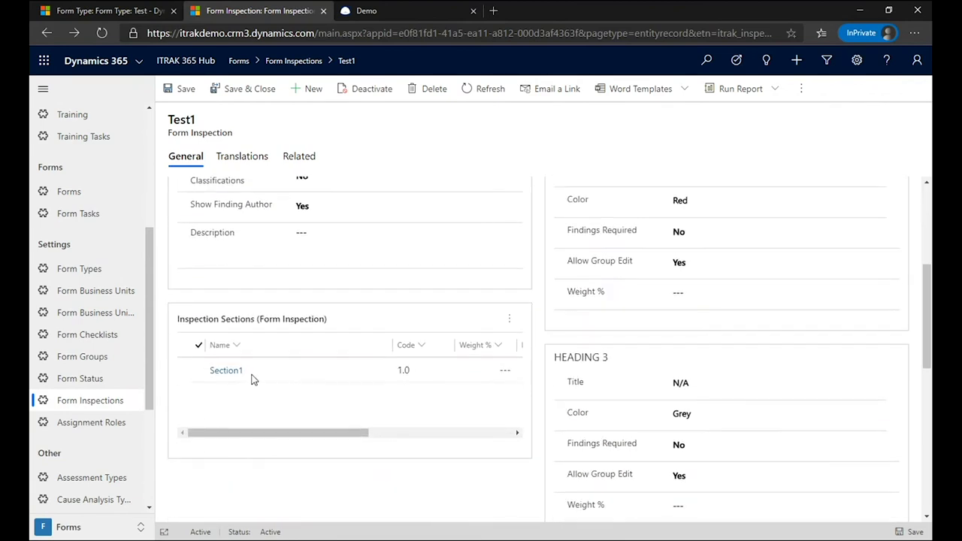
click(510, 322)
click(543, 359)
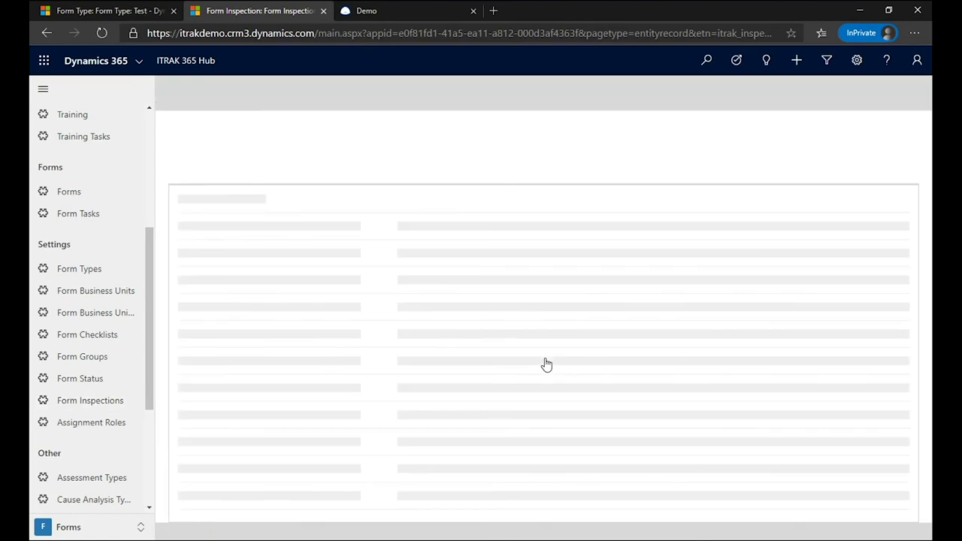
click(319, 213)
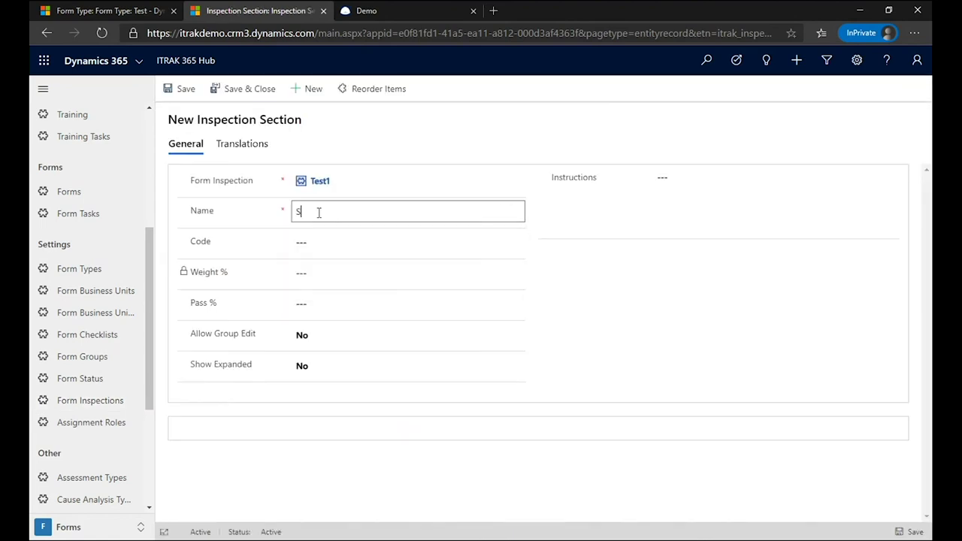
text(ection2)
click(324, 245)
text(2.0)
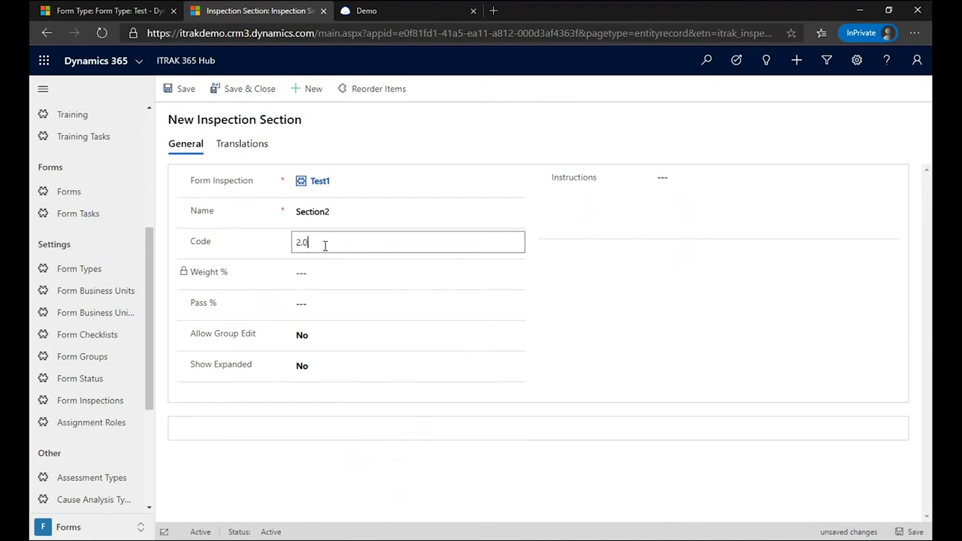
- Set Allow Group Edit and Show Expanded to Yes, then save Section2
click(336, 336)
click(325, 373)
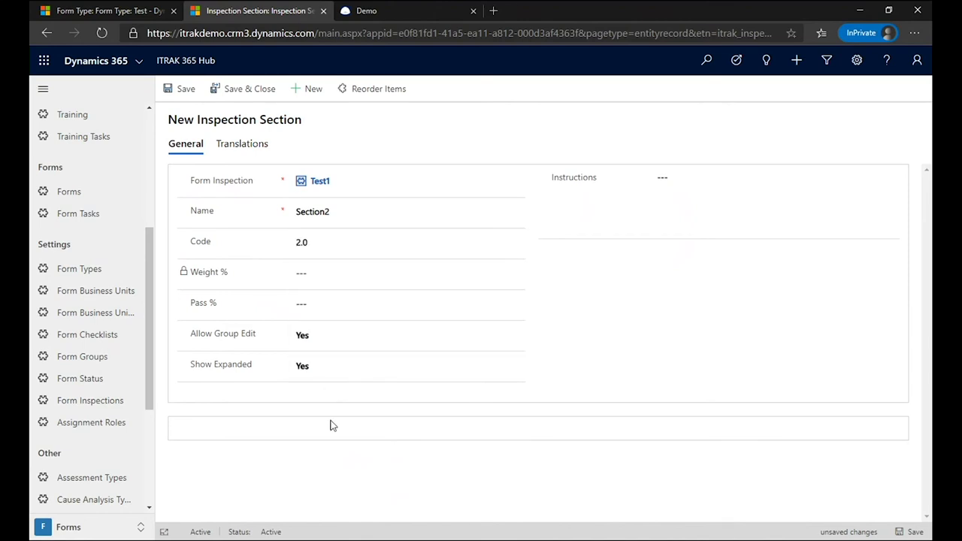
click(170, 89)
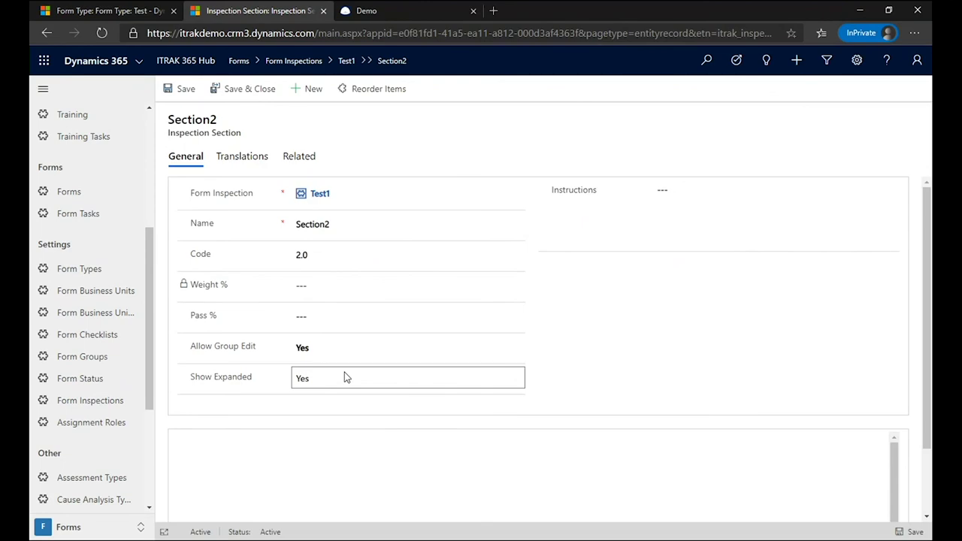
- Add and save item Question2A with code 2.1 and description 2A, then return to Section2
scroll(358, 406, down, 3)
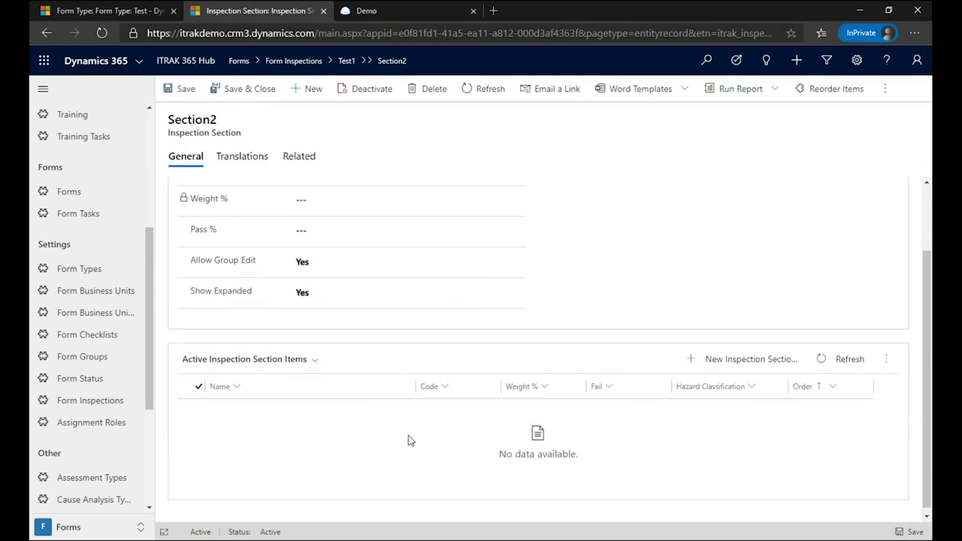
click(732, 367)
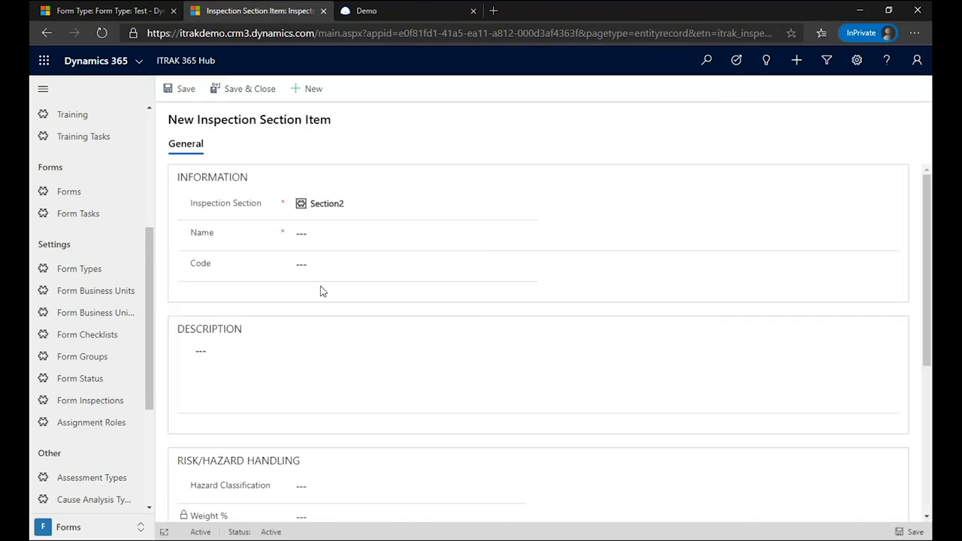
click(317, 237)
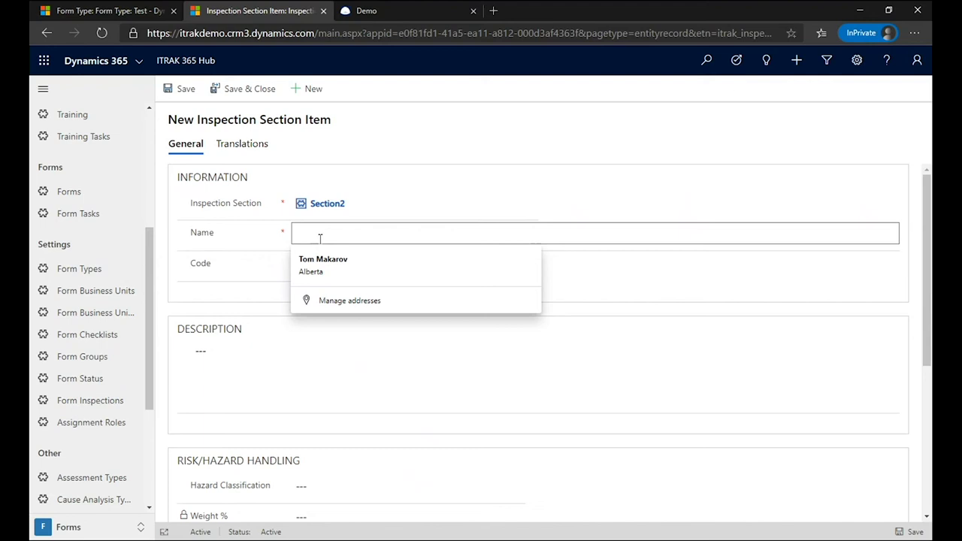
text(Q)
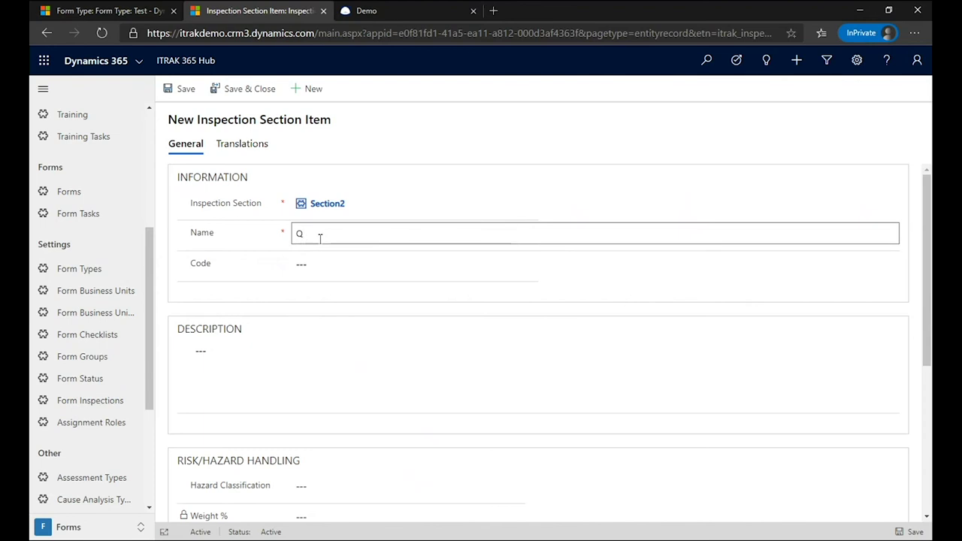
text(uestion2A)
click(319, 266)
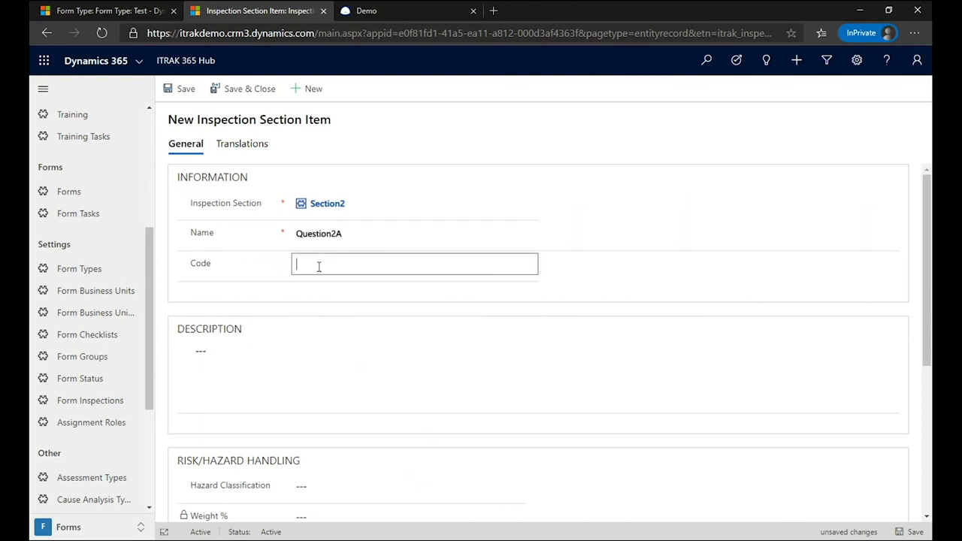
text(2.1)
click(260, 358)
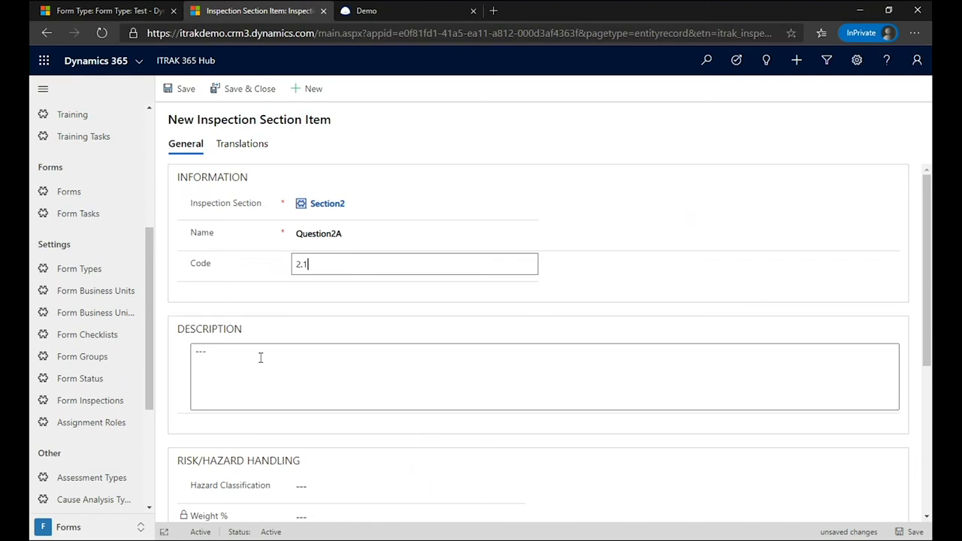
text(2A)
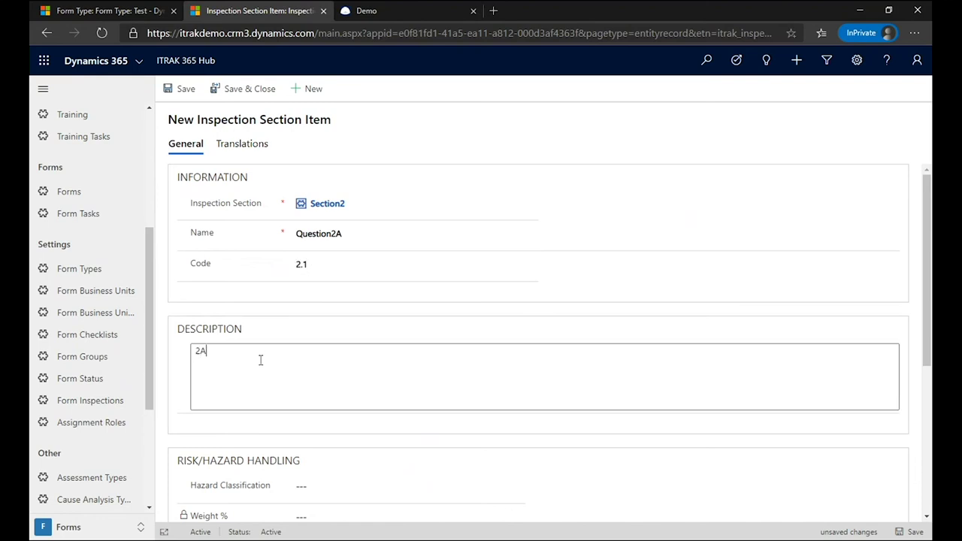
click(189, 92)
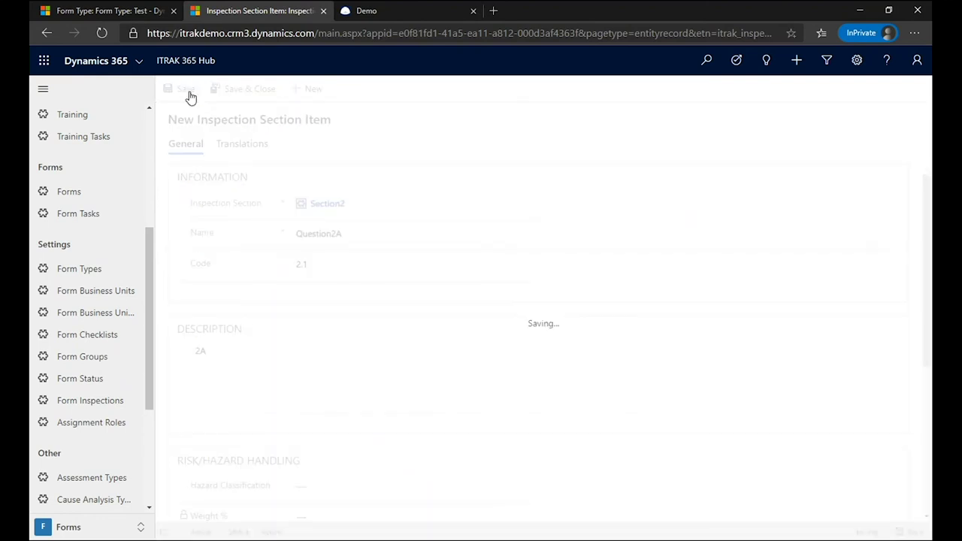
click(46, 32)
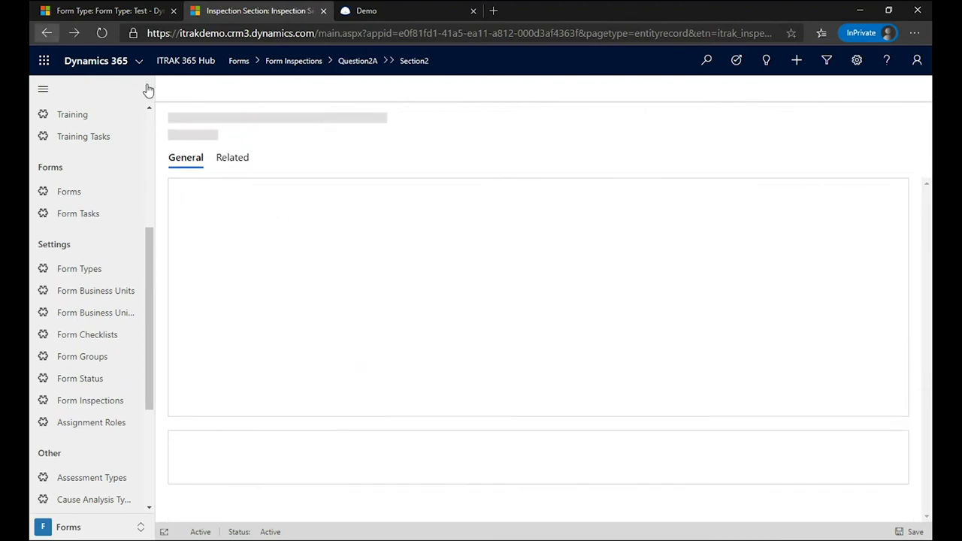
scroll(426, 352, down, 2)
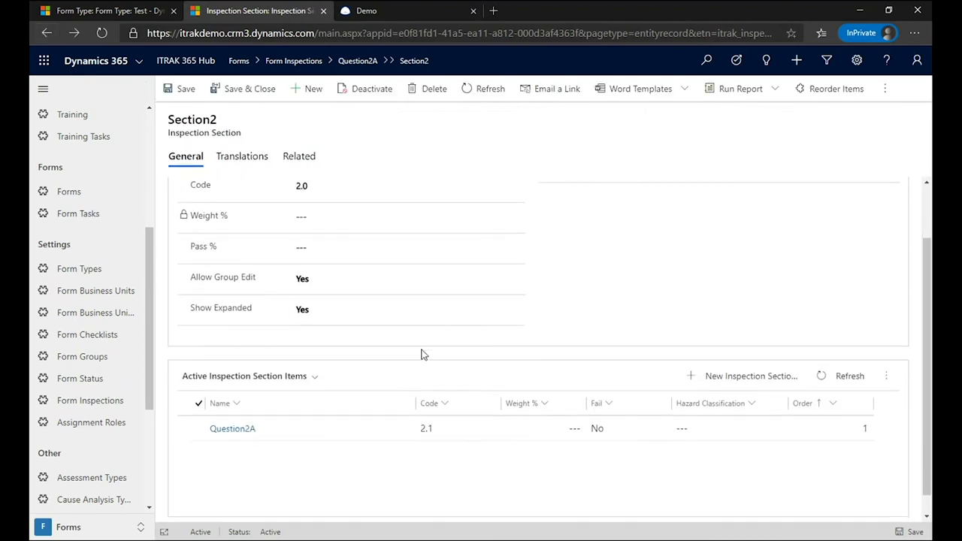
- Create and save a Section2 item named Question2B with code 2.2 and description 2.2
click(741, 379)
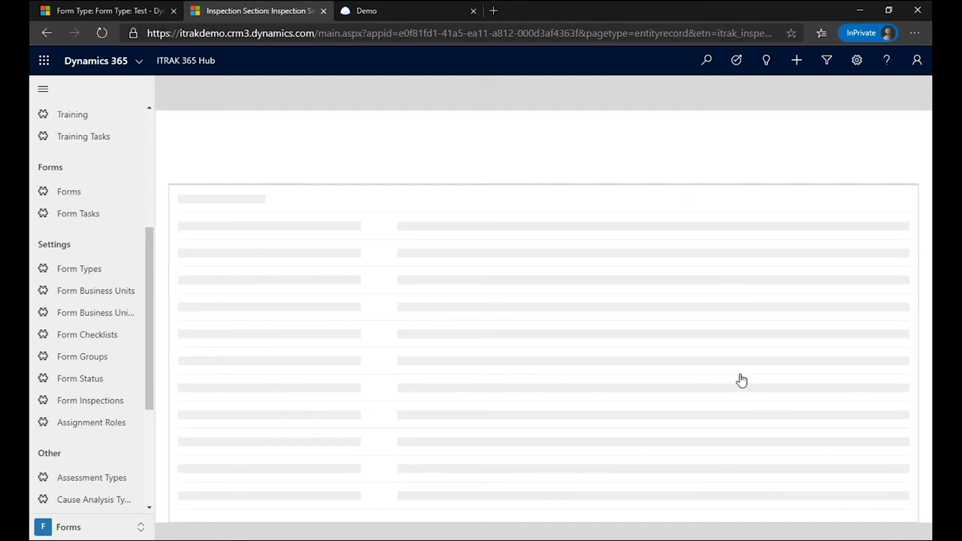
click(321, 235)
text(Question2)
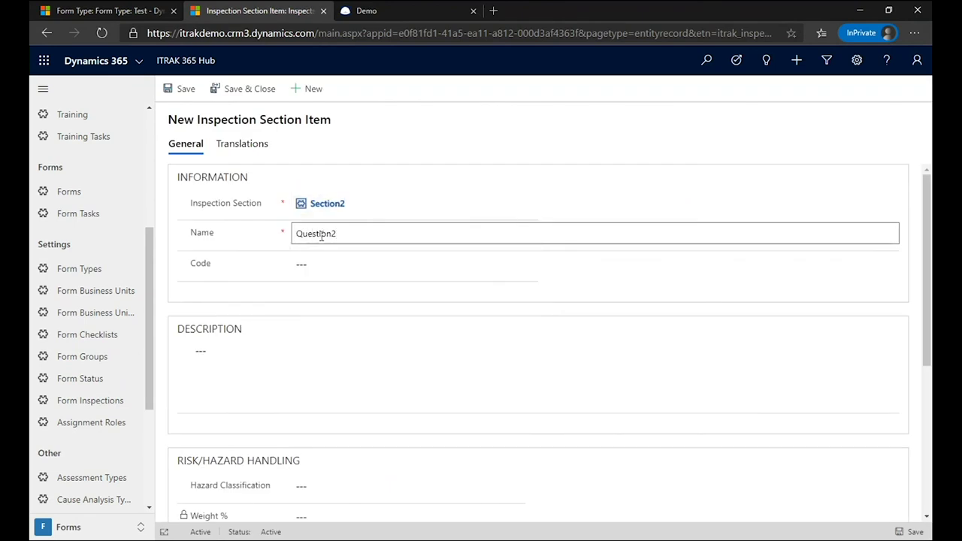
text(B)
click(346, 263)
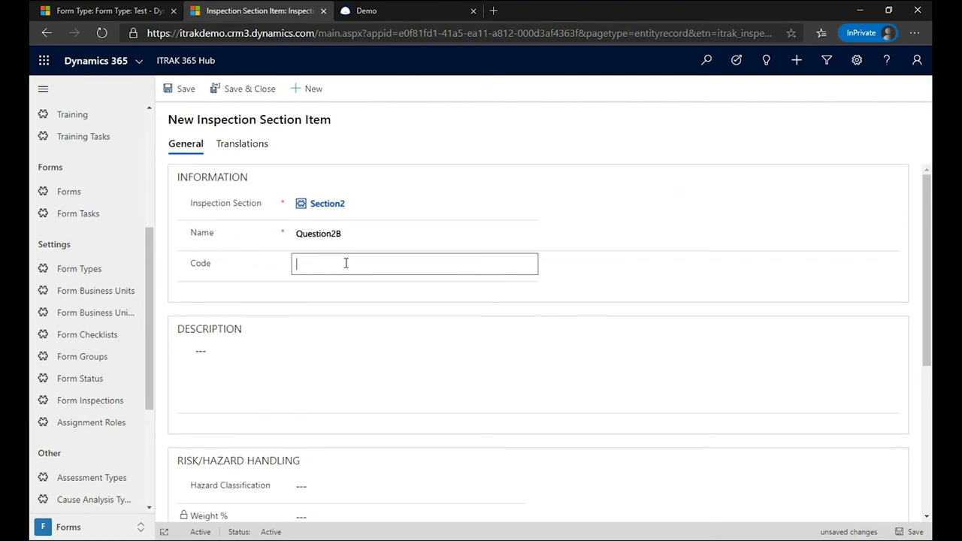
text(2.2)
click(331, 367)
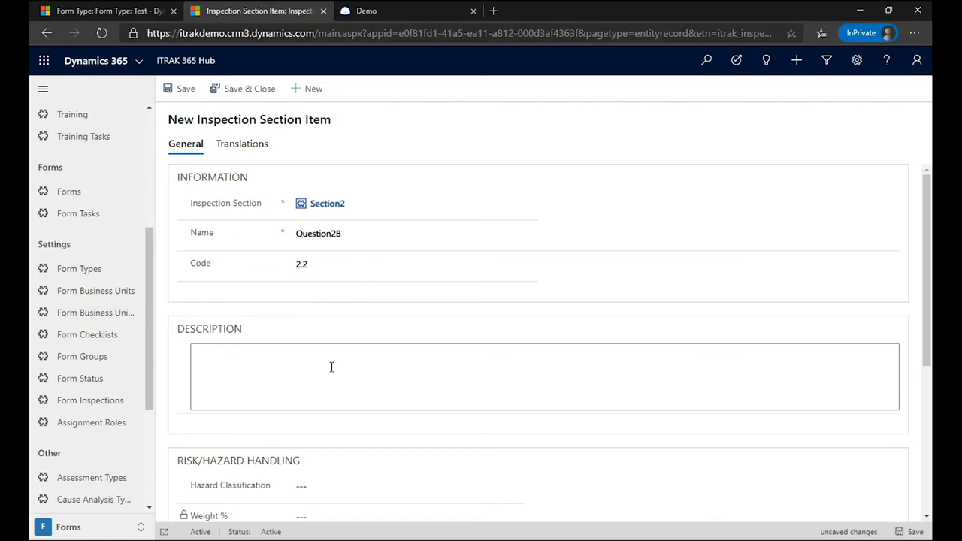
text(2.2)
scroll(457, 328, down, 5)
scroll(456, 327, up, 3)
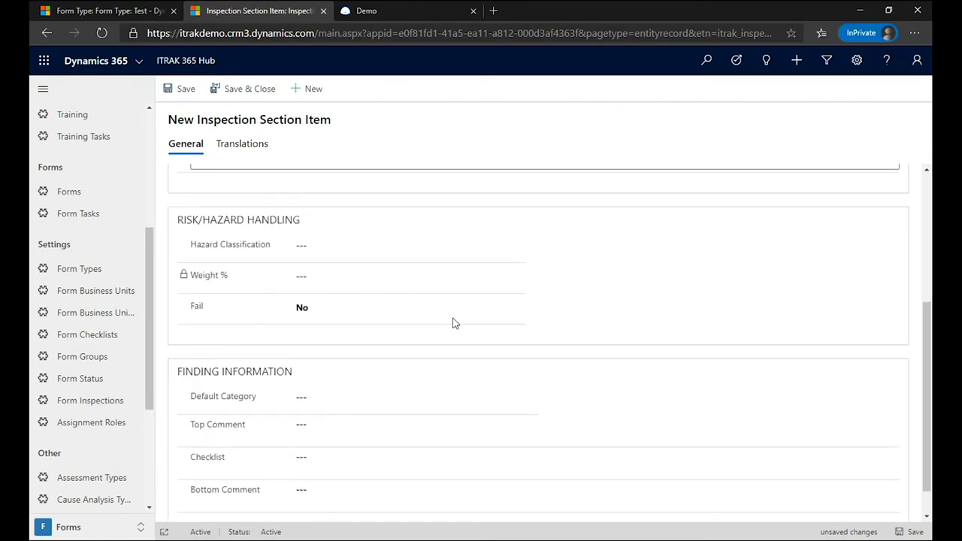
click(185, 88)
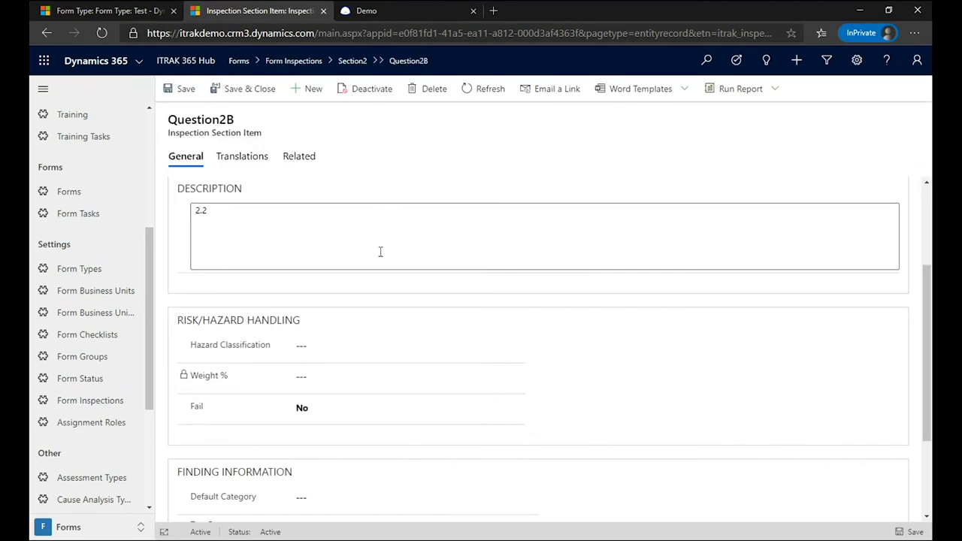
- Go back through Section2 to the Test1 form inspection record
click(53, 33)
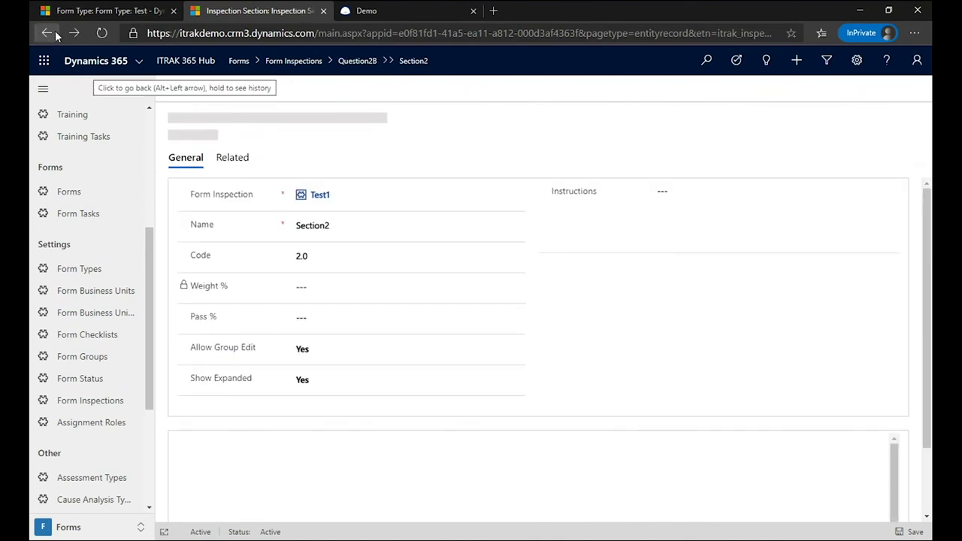
click(50, 34)
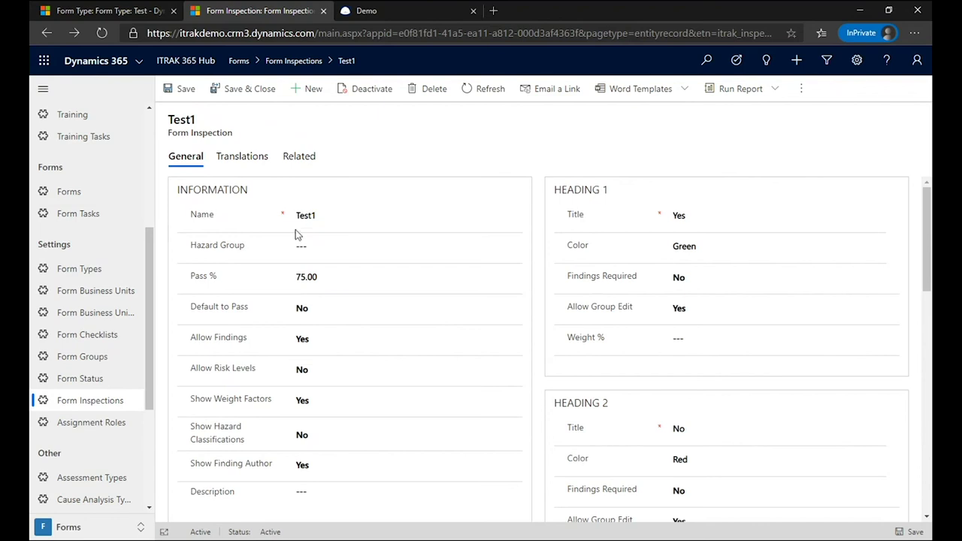
scroll(711, 203, down, 1)
scroll(710, 204, down, 3)
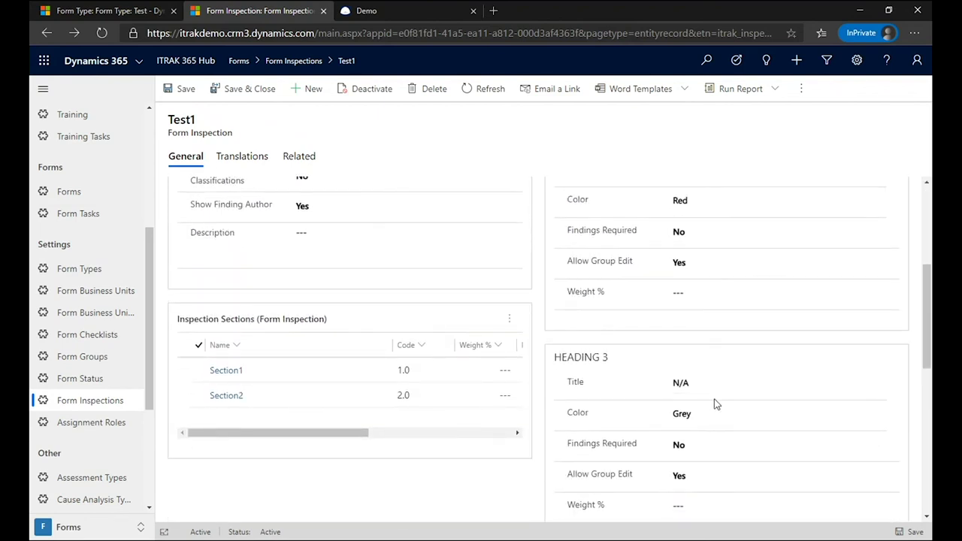
- Open Section1 and Section2 from Inspection Sections to check their questions, returning to Test1
click(223, 372)
scroll(240, 369, down, 1)
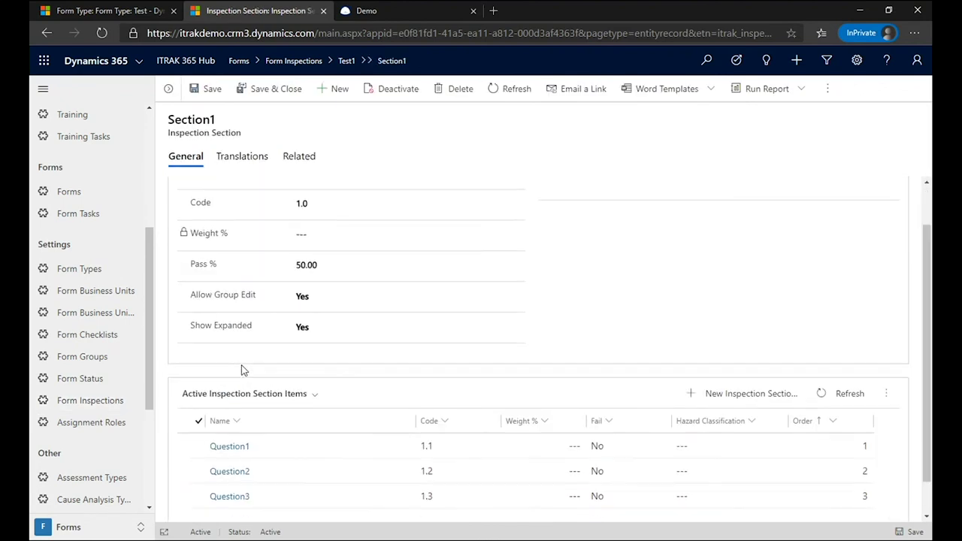
click(39, 34)
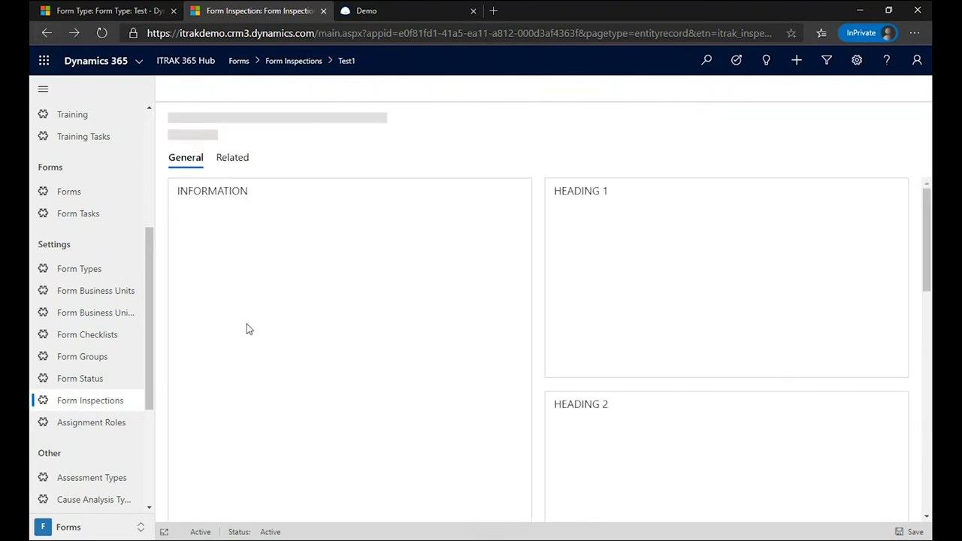
scroll(251, 327, down, 2)
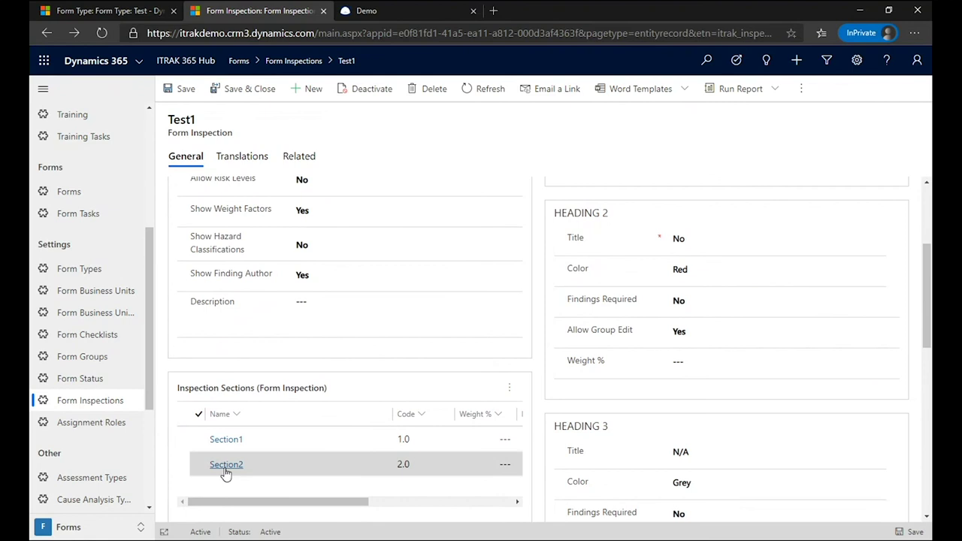
click(226, 464)
scroll(270, 407, down, 2)
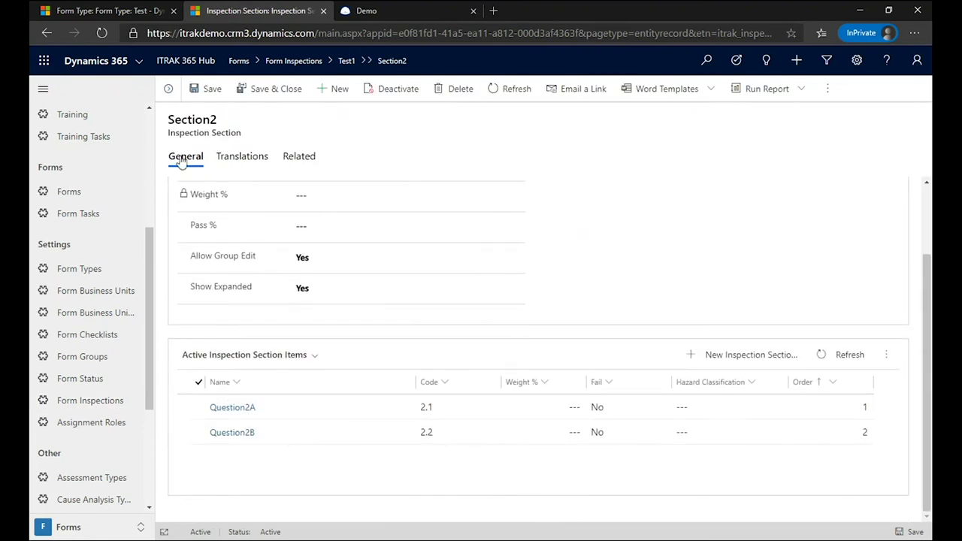
click(50, 33)
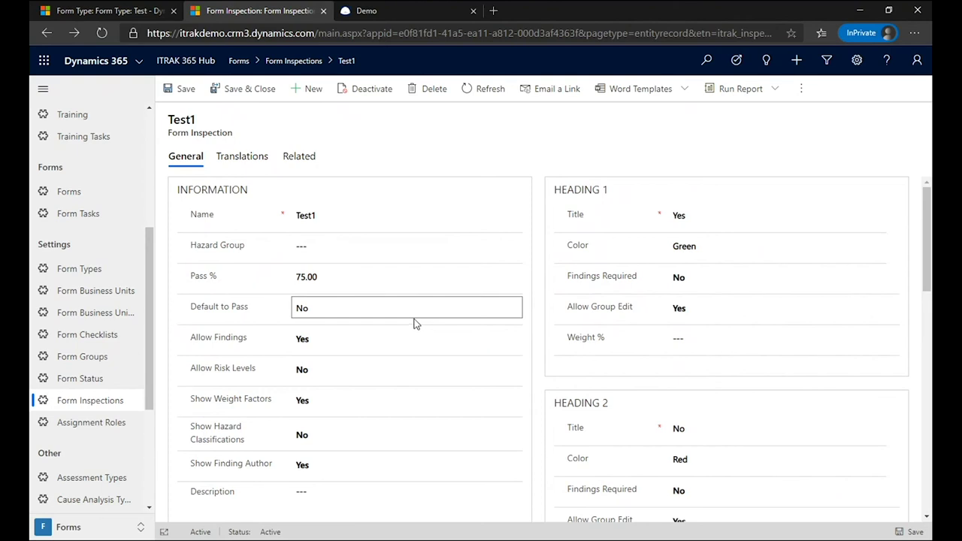
- Switch to the Form Type: Test tab and open the Form Sections more-commands menu
click(115, 18)
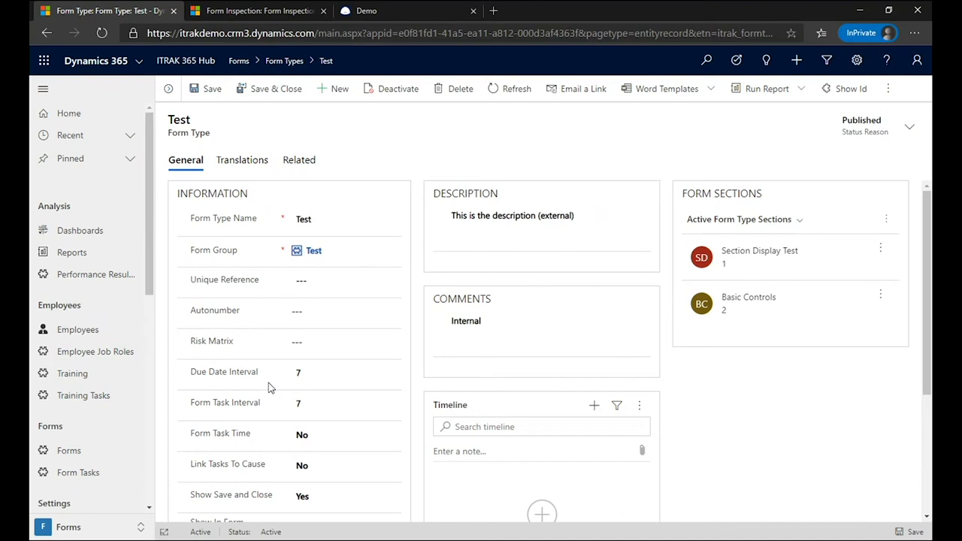
click(304, 404)
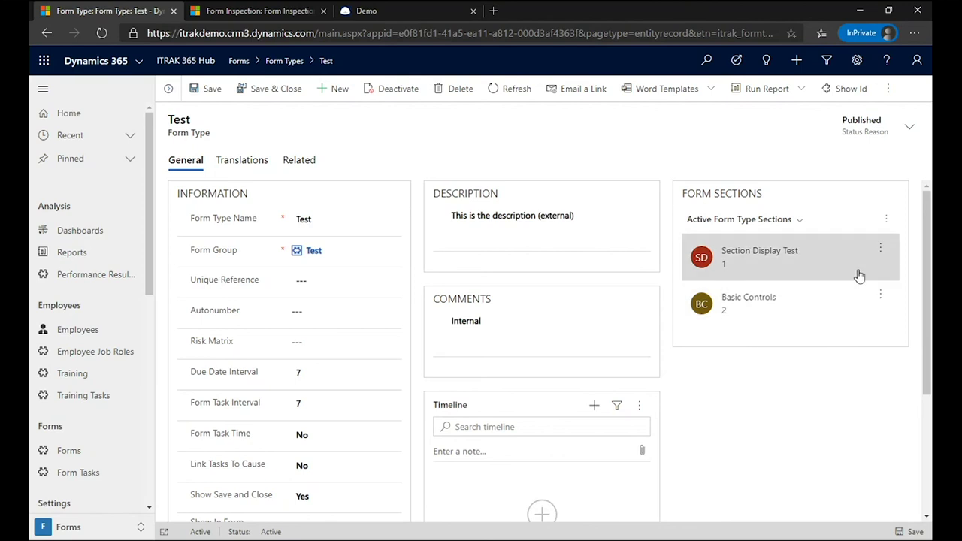
click(887, 221)
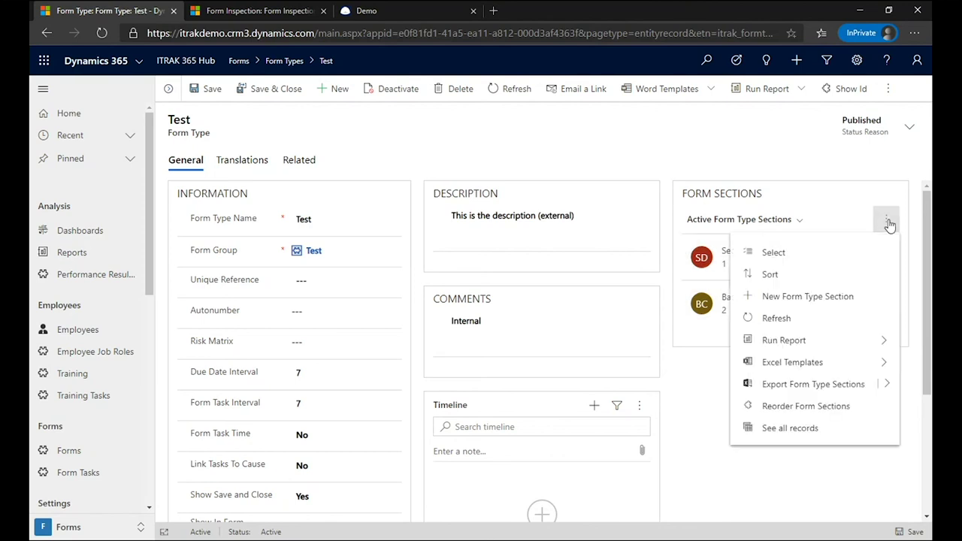
- Create and save a form type section named Inspection with Show Instructions set to All
click(843, 301)
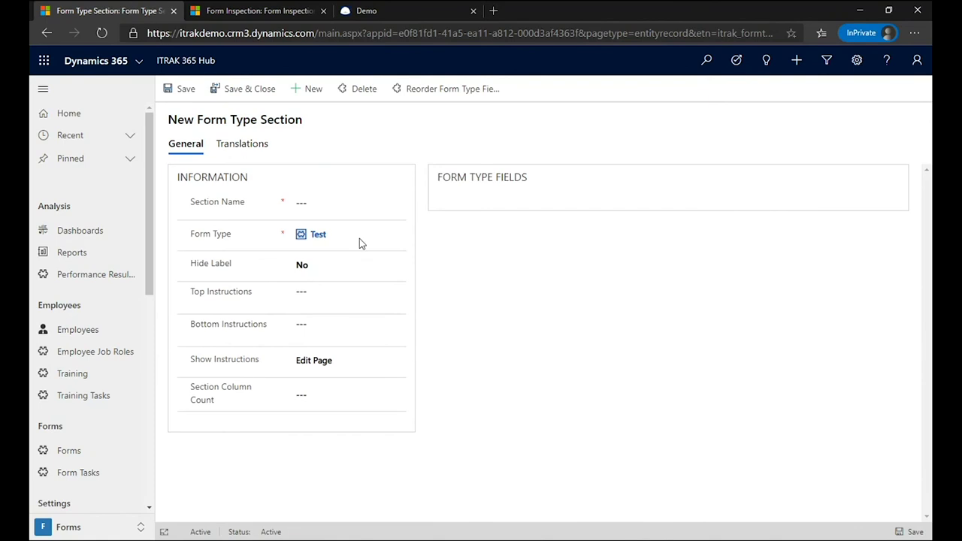
text(Ins)
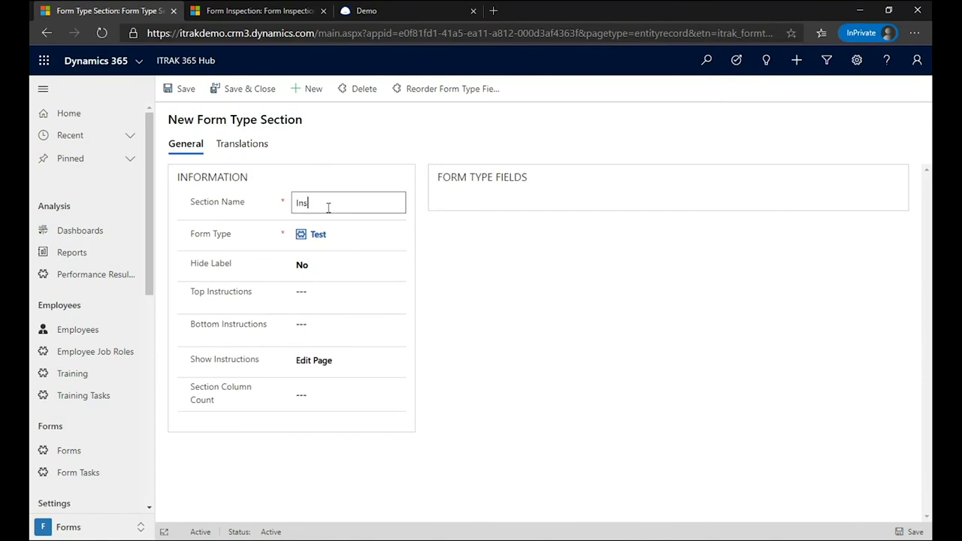
text(pection)
click(339, 367)
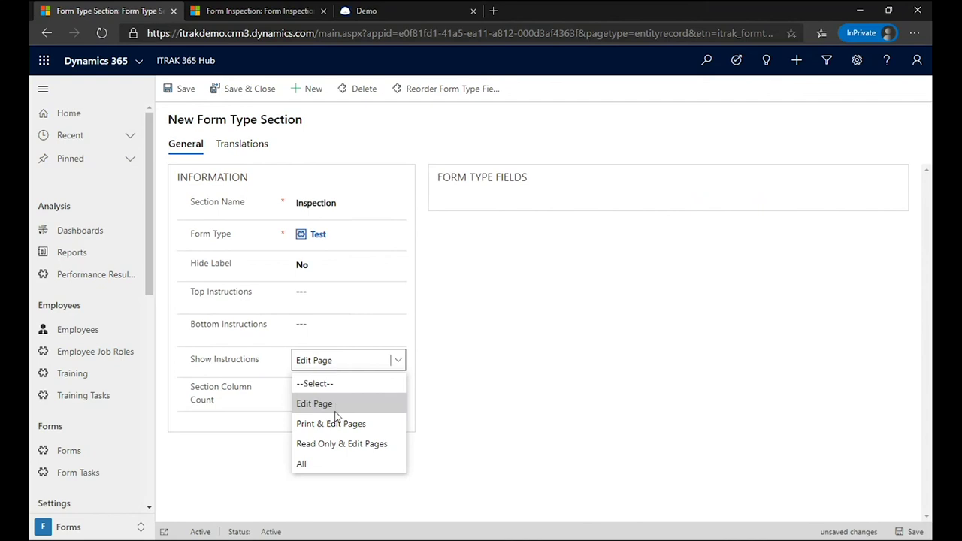
click(335, 464)
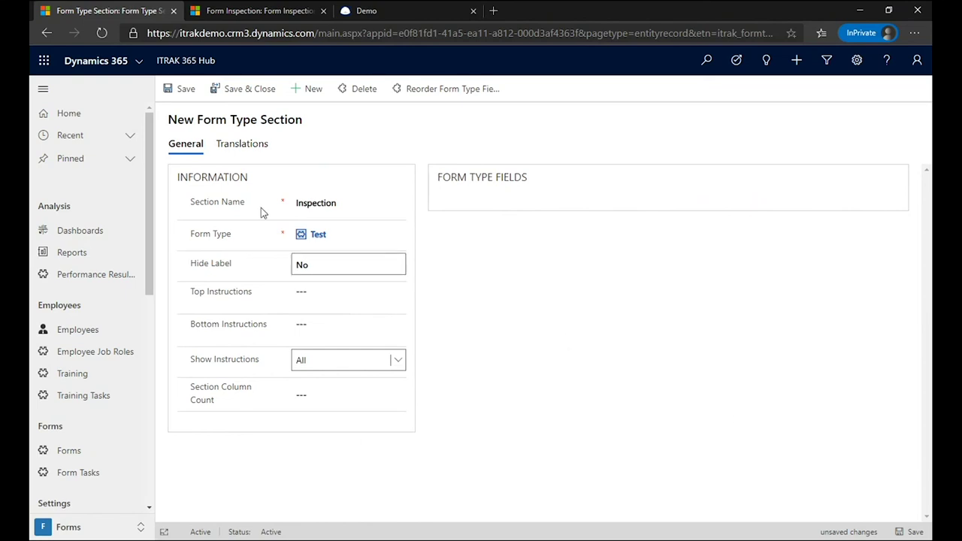
click(185, 96)
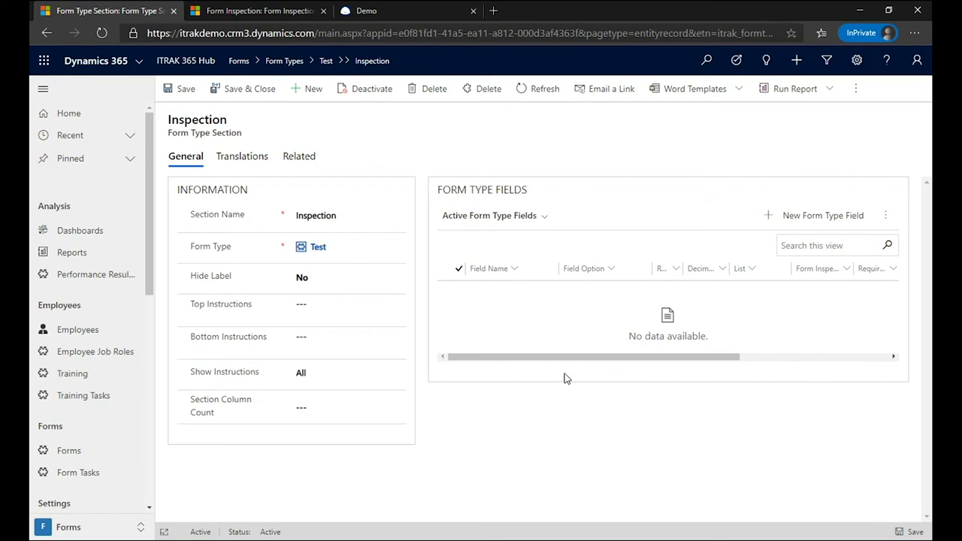
- Start a User-defined Inspection field named 'Inspection Test', kept shown on reports
click(811, 224)
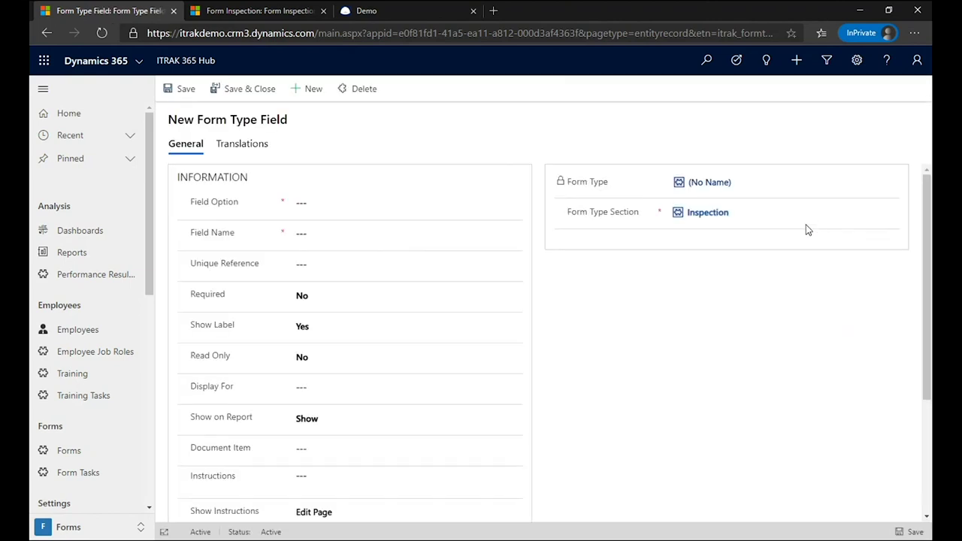
click(345, 206)
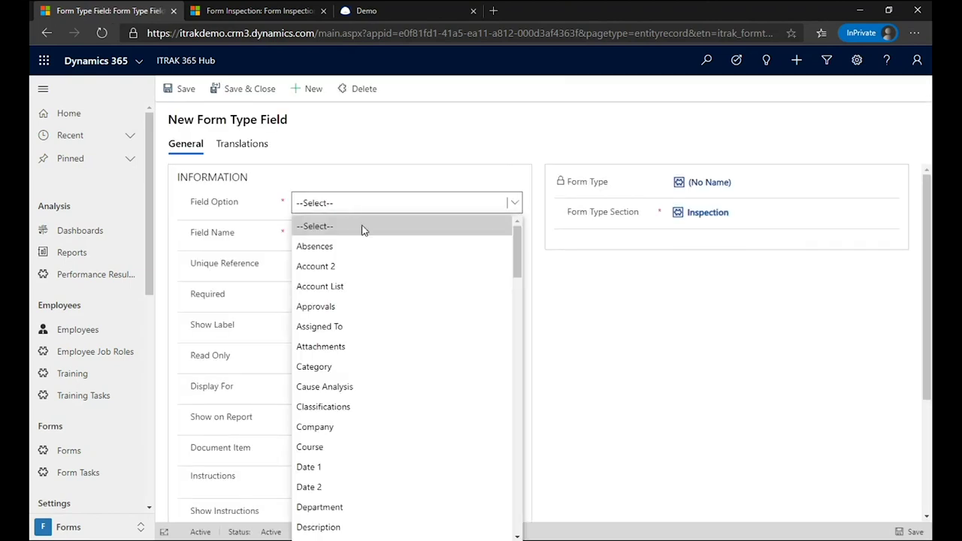
drag(518, 259, 486, 464)
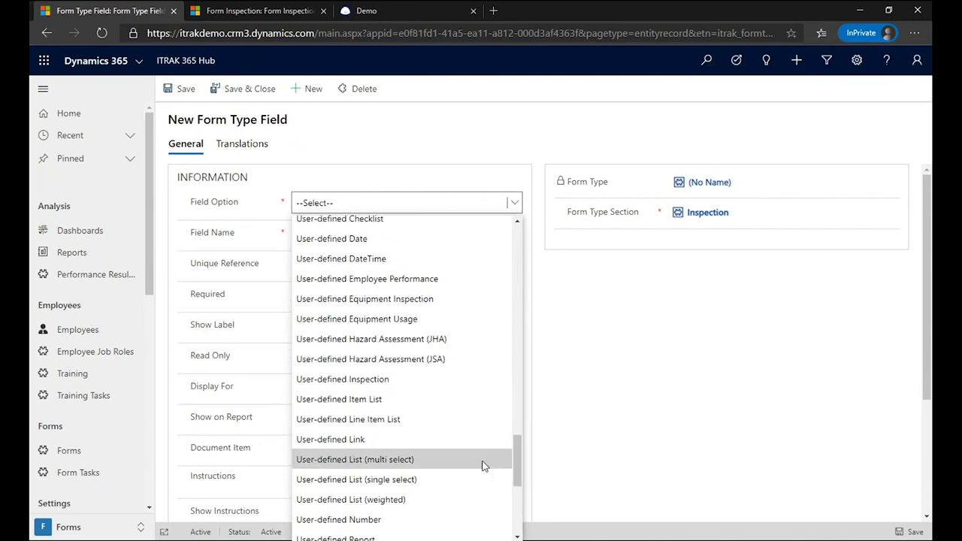
click(371, 381)
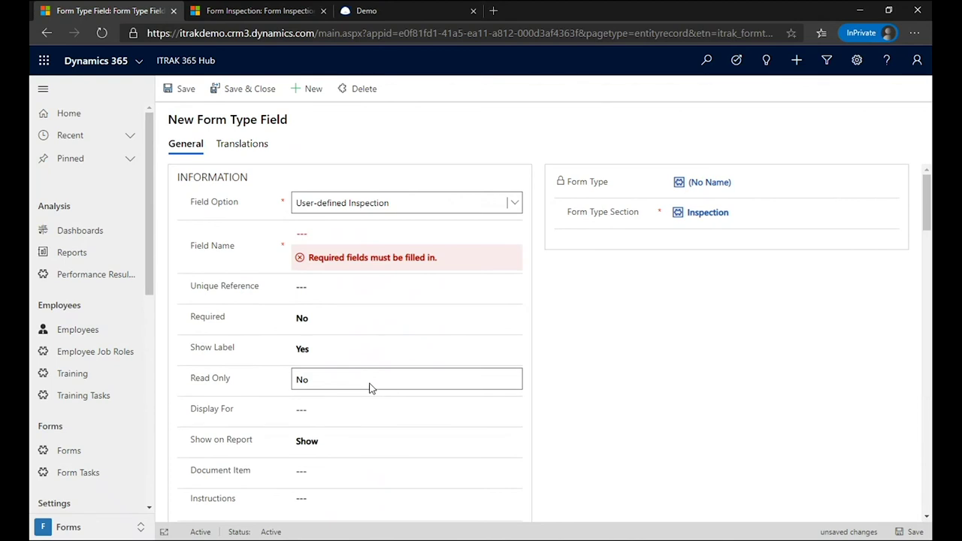
click(342, 235)
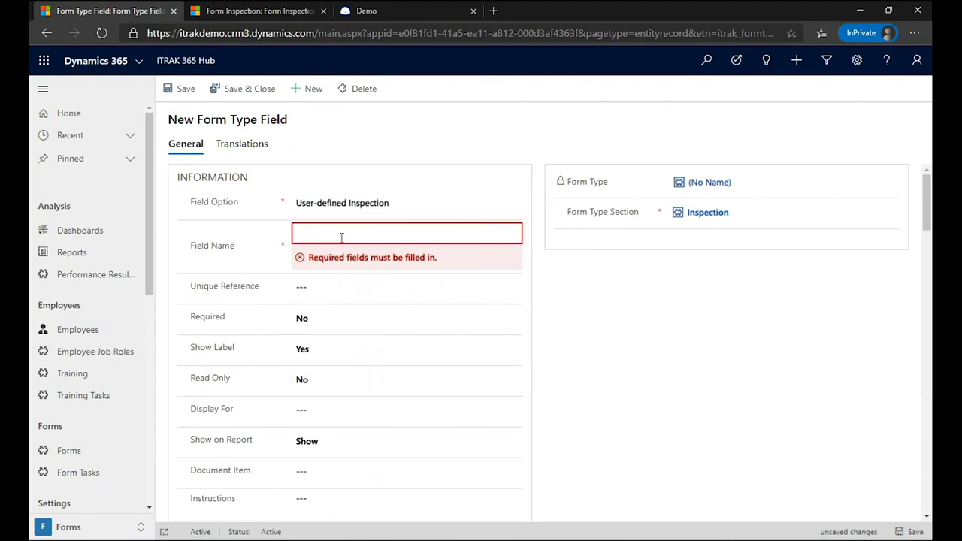
text(Inspection)
text(Test)
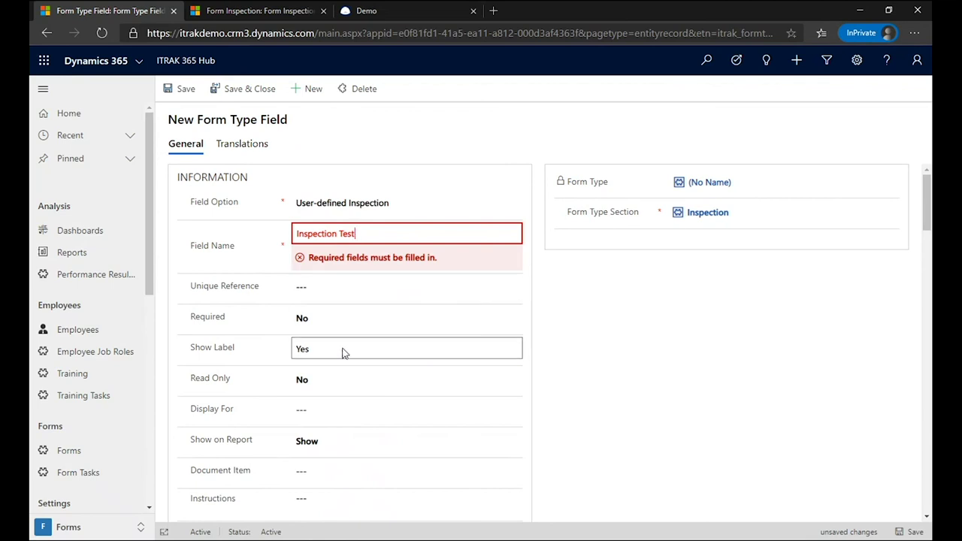
scroll(357, 376, down, 1)
scroll(360, 378, down, 2)
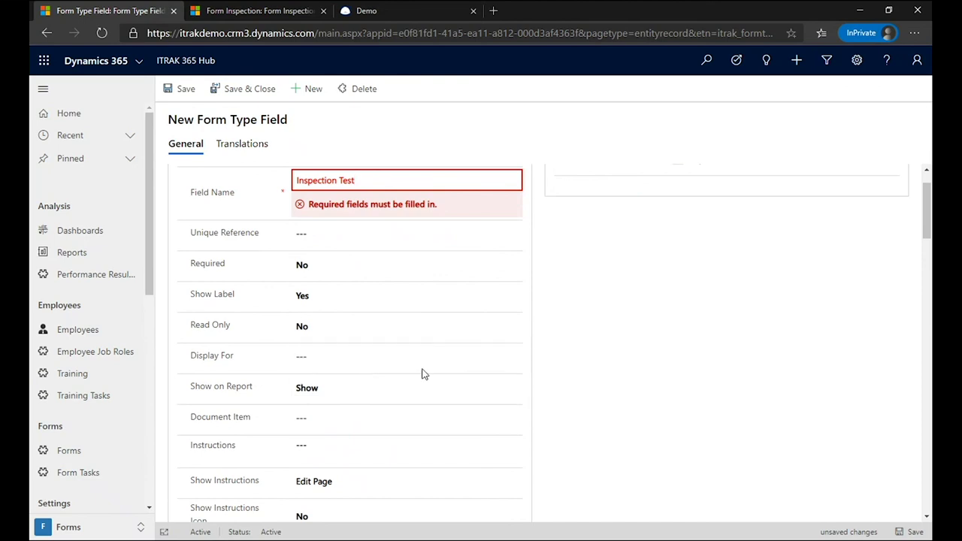
scroll(421, 357, down, 3)
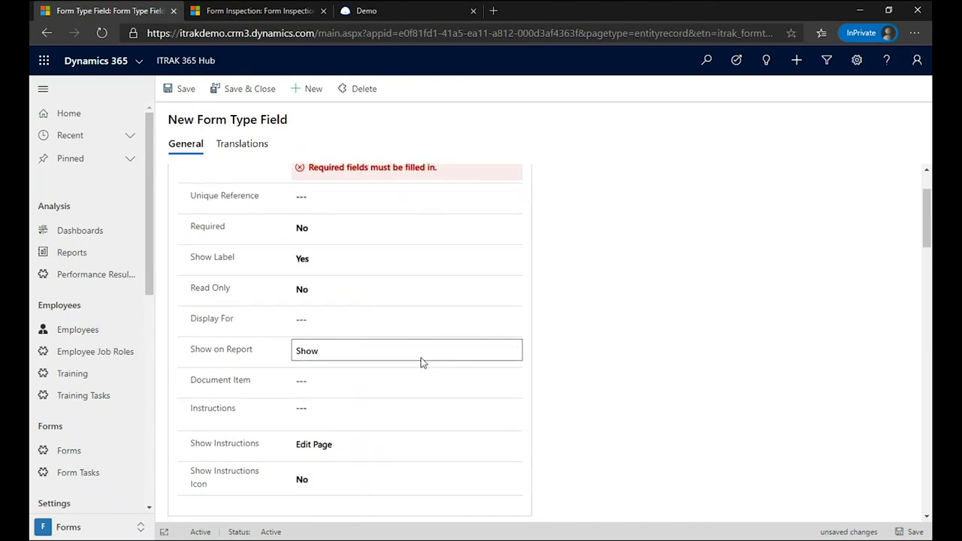
click(397, 339)
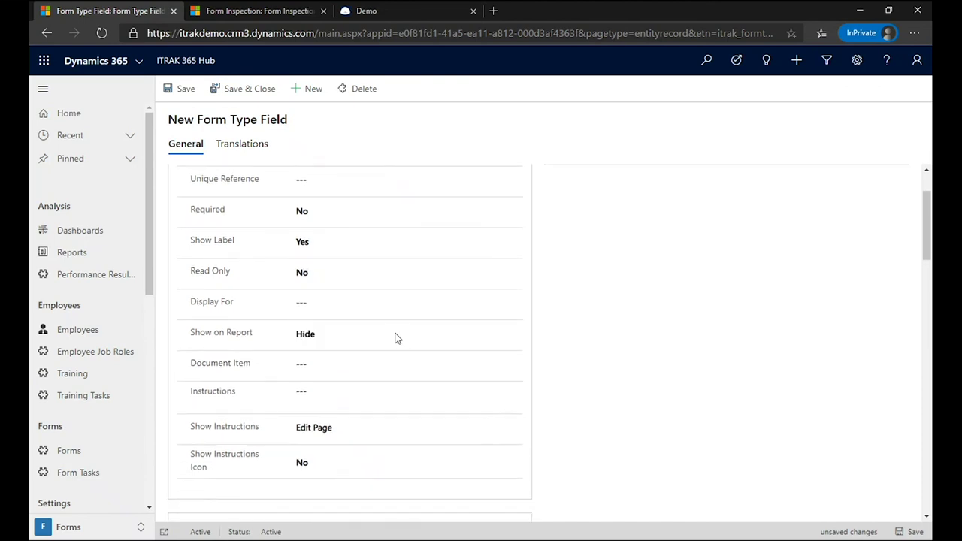
click(398, 339)
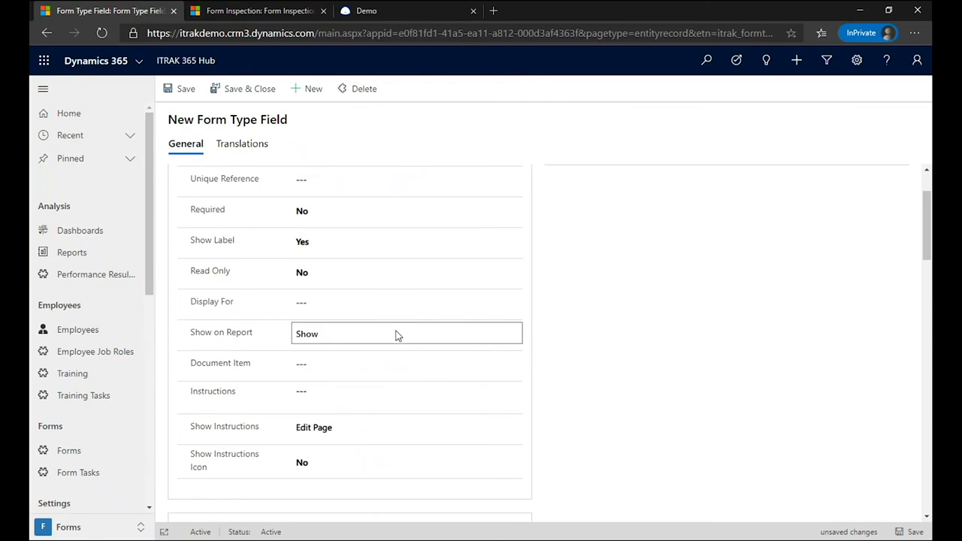
- Set the field's Show Instructions option to All
scroll(398, 336, down, 2)
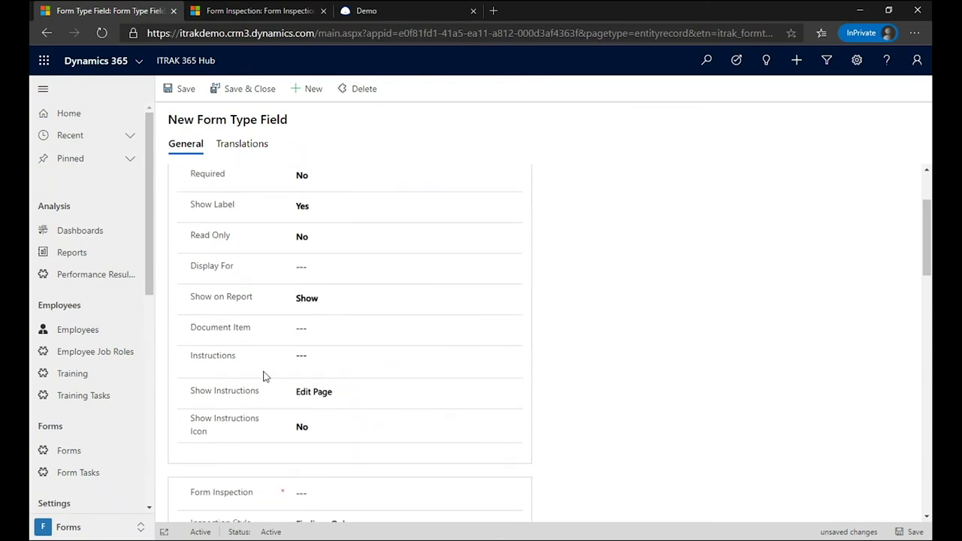
scroll(256, 382, down, 2)
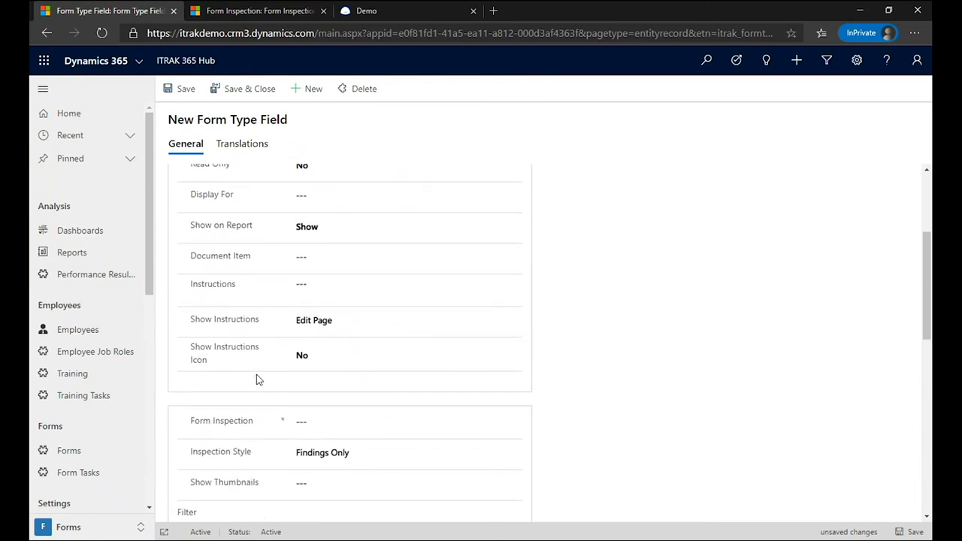
click(323, 322)
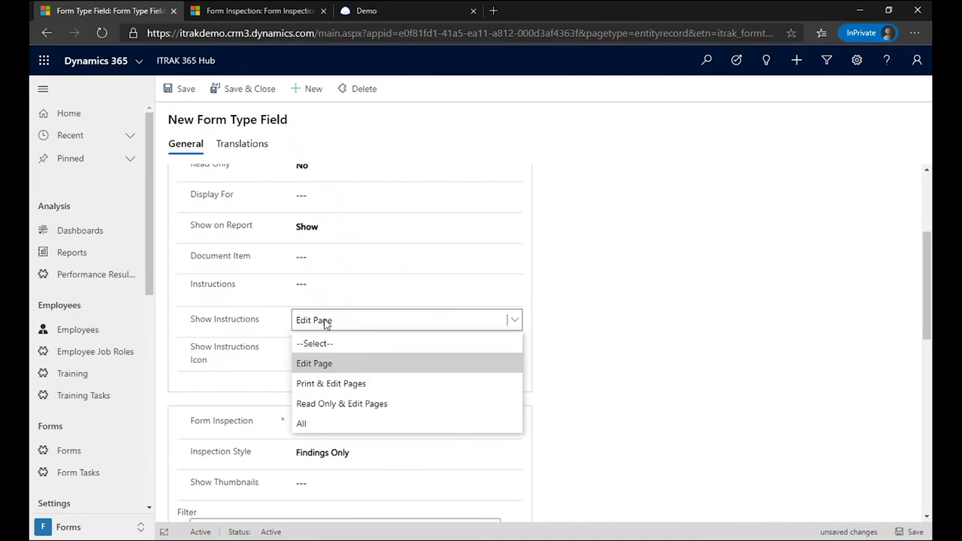
click(317, 425)
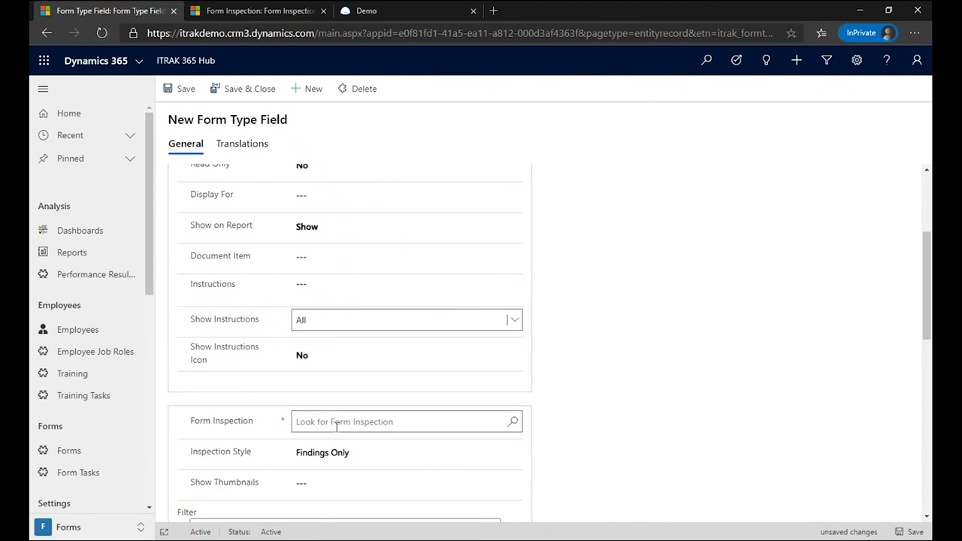
scroll(344, 395, down, 1)
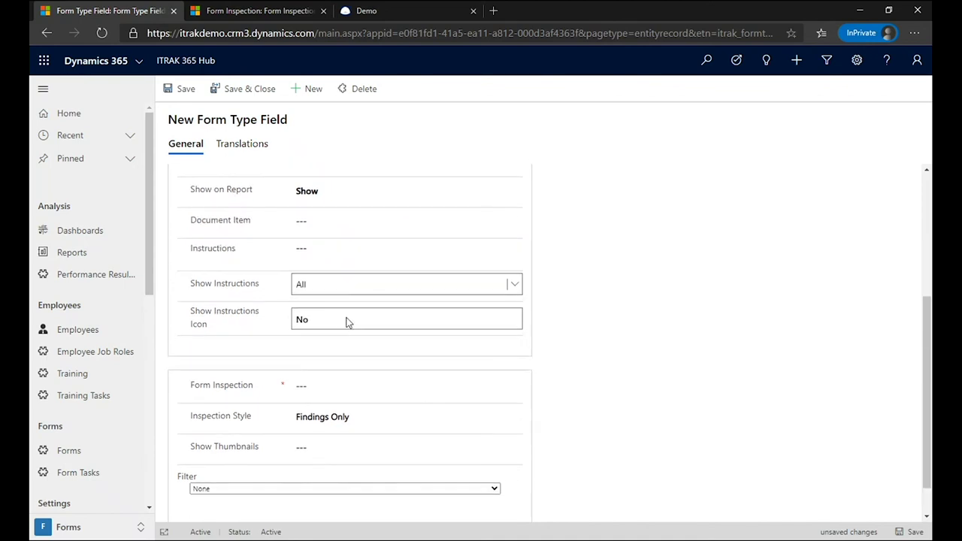
scroll(348, 322, down, 1)
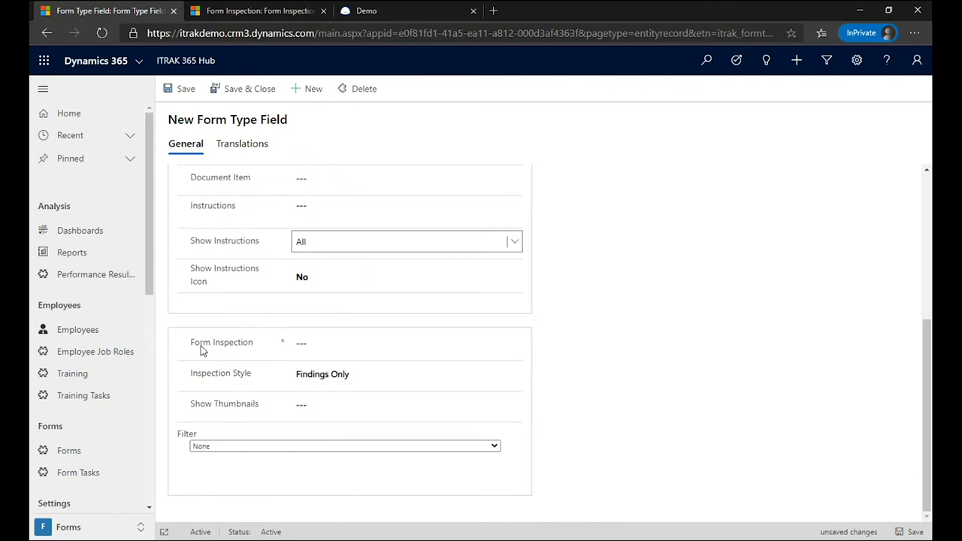
- Link the field to Test1 with Checklist And Findings style and thumbnails on, then save
click(310, 344)
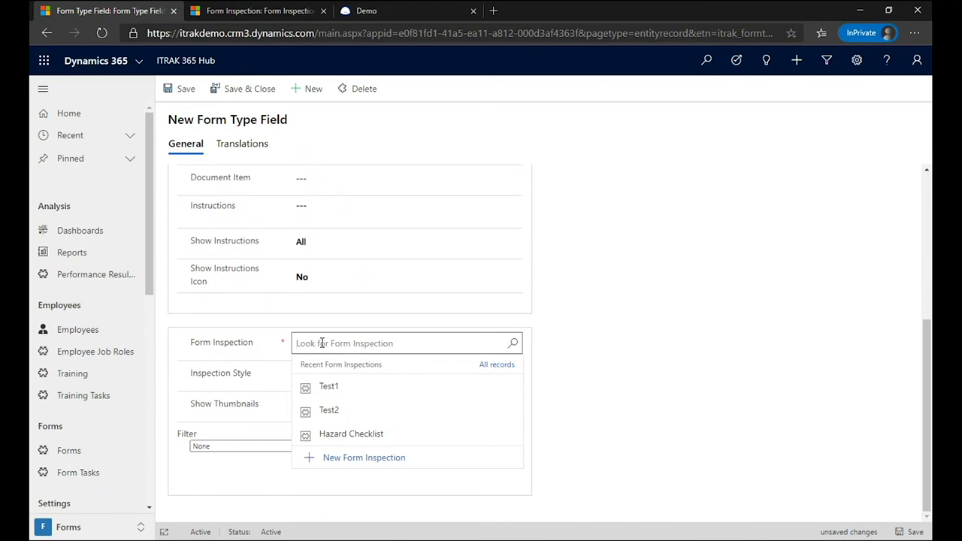
click(328, 388)
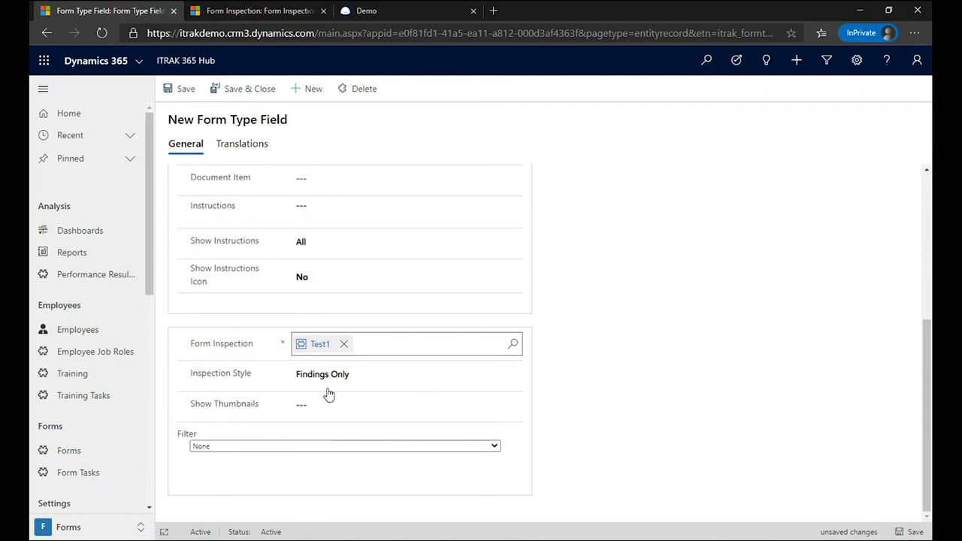
click(334, 382)
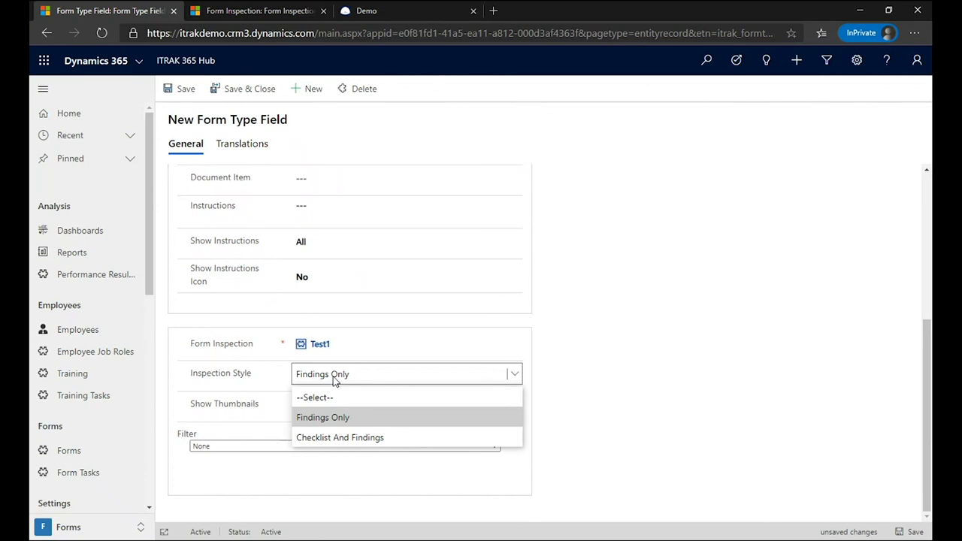
click(339, 439)
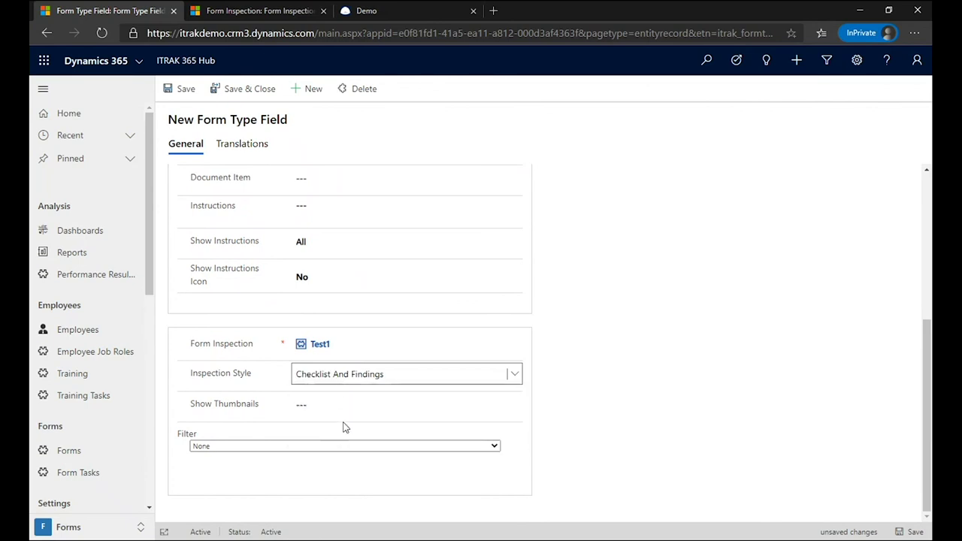
click(344, 411)
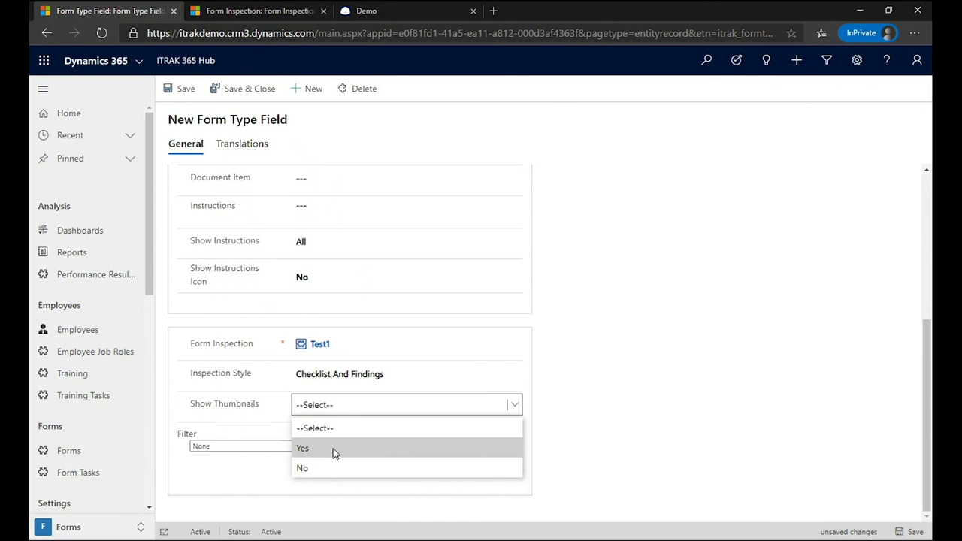
click(335, 450)
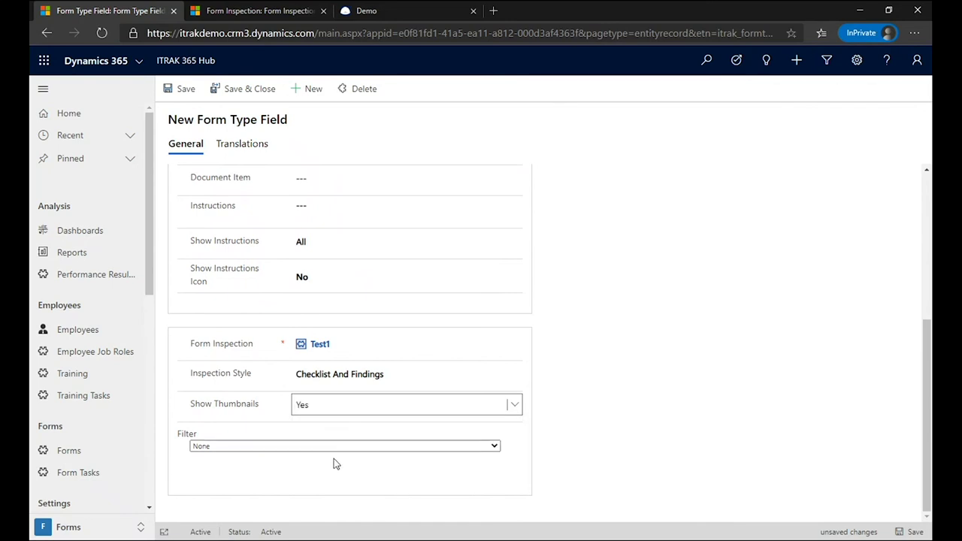
scroll(342, 470, up, 5)
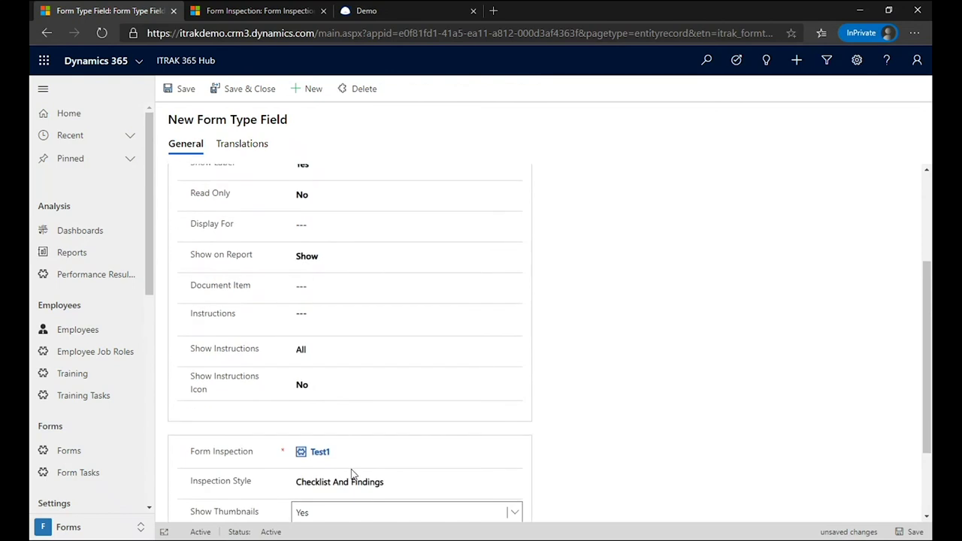
click(186, 89)
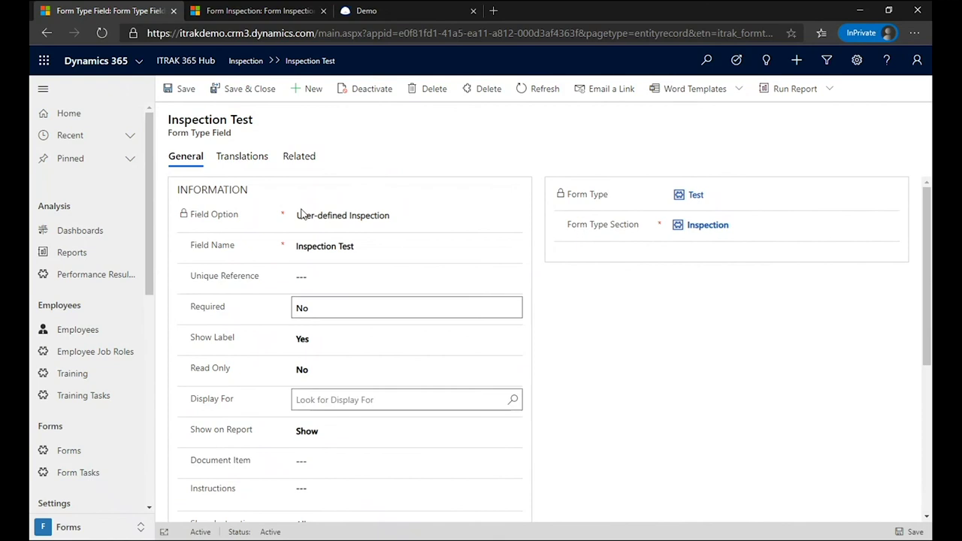
- Return to the Test form type, open its Inspection section, then switch to the iTrak Demo tab
click(43, 34)
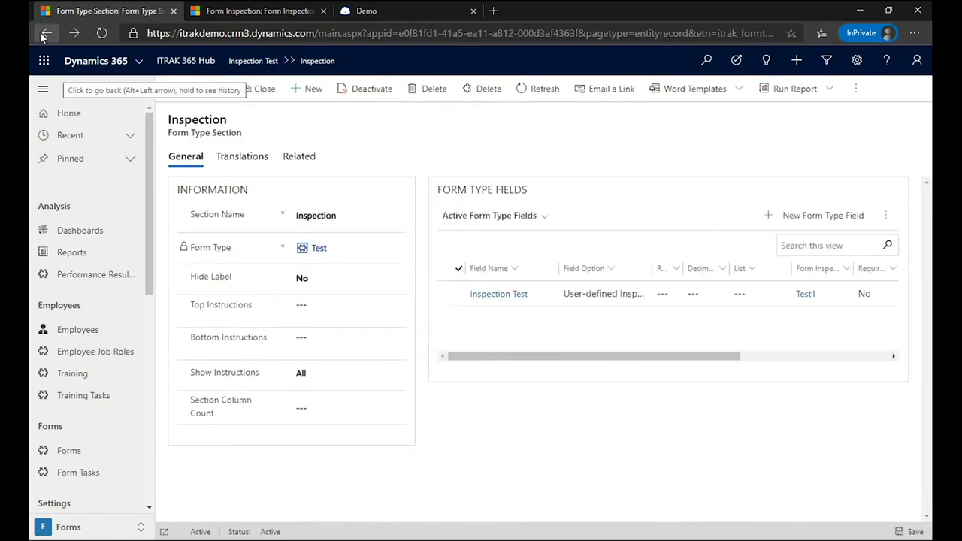
click(43, 34)
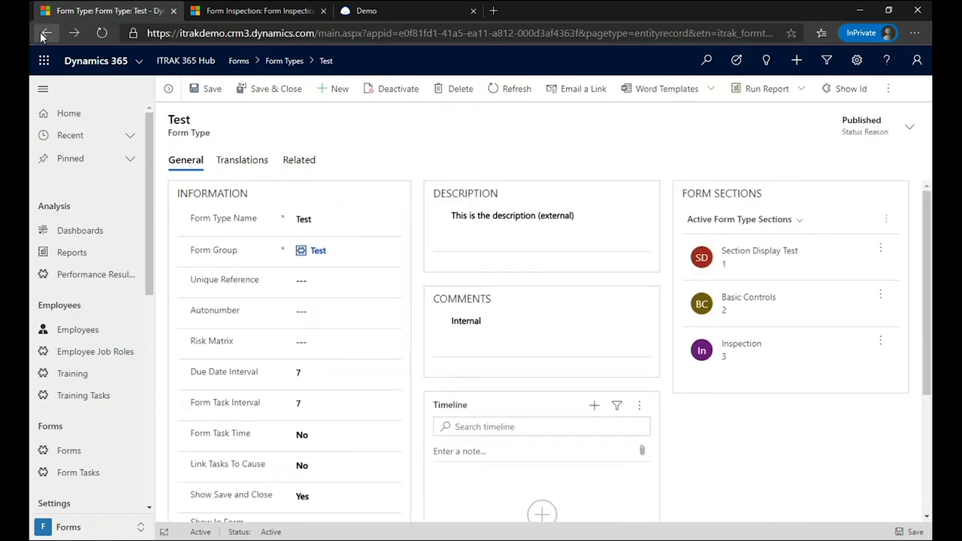
click(763, 364)
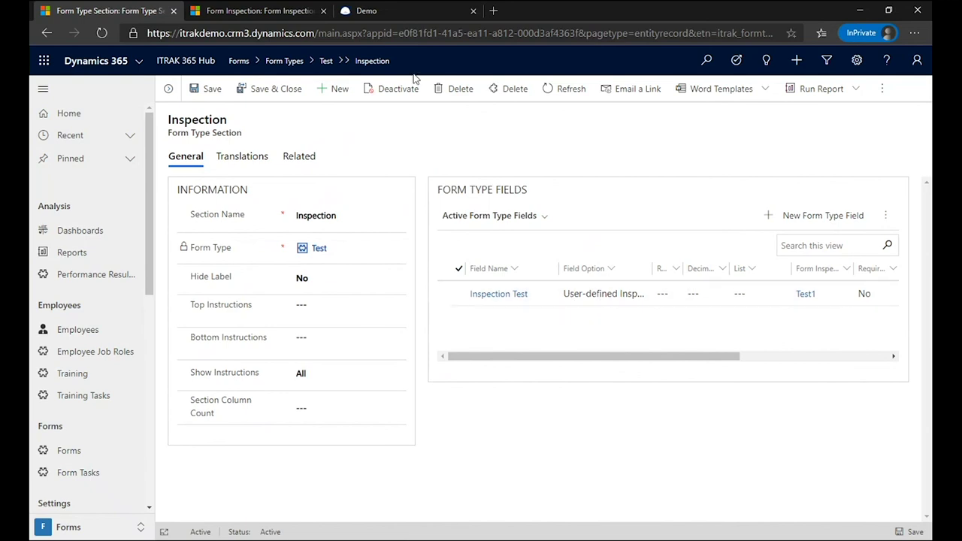
click(411, 15)
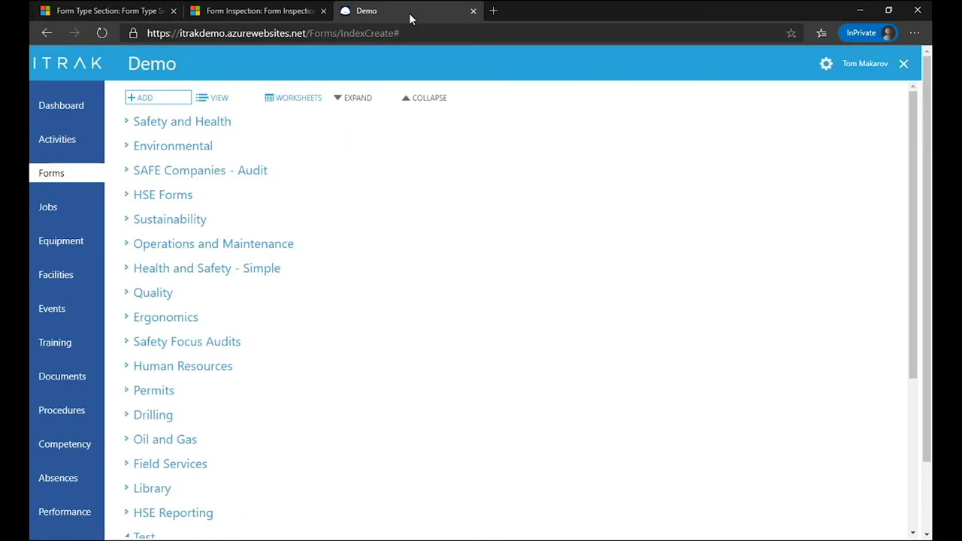
- Reload the iTrak Forms page so a new Test form draft opens
scroll(451, 261, down, 2)
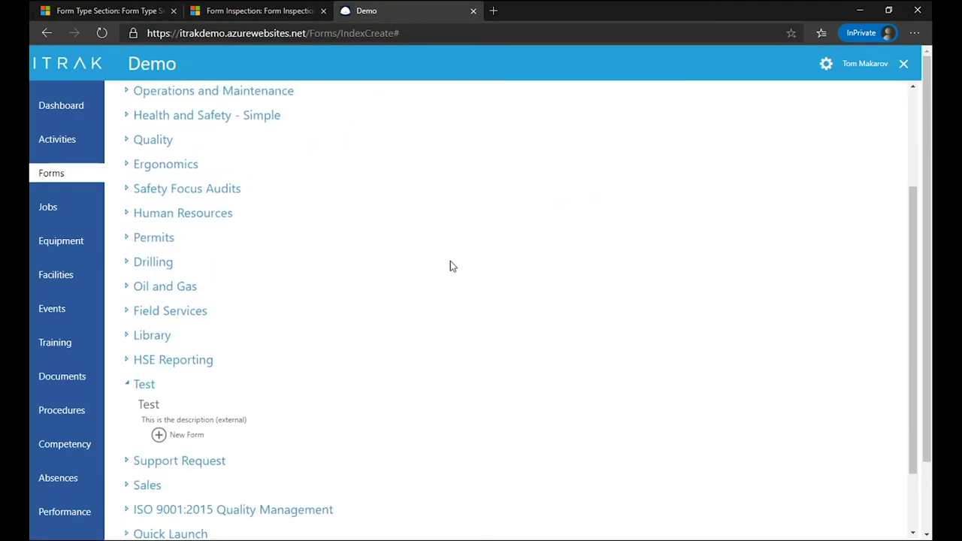
click(101, 33)
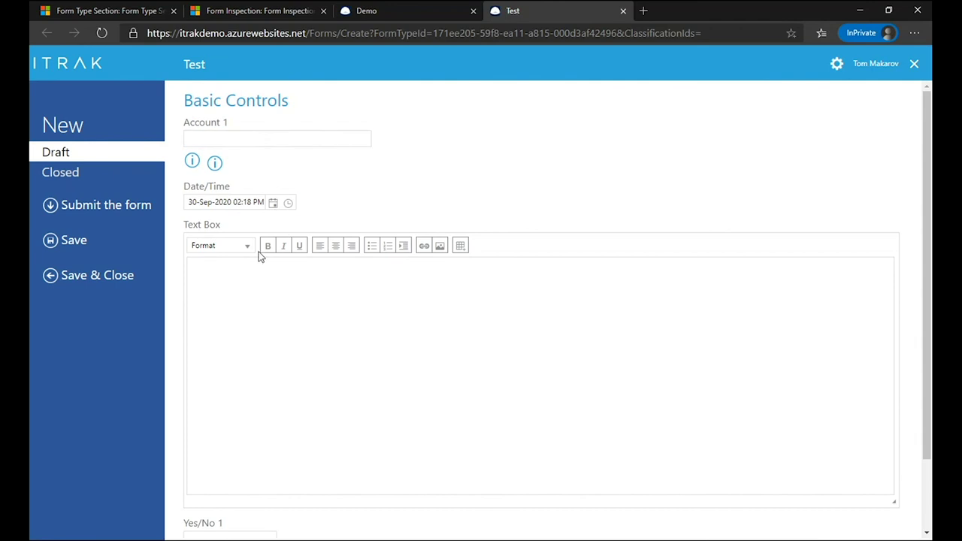
- Save the Test form draft as Form 2851 and scroll to its Inspection Test section
scroll(257, 255, down, 1)
scroll(258, 256, down, 1)
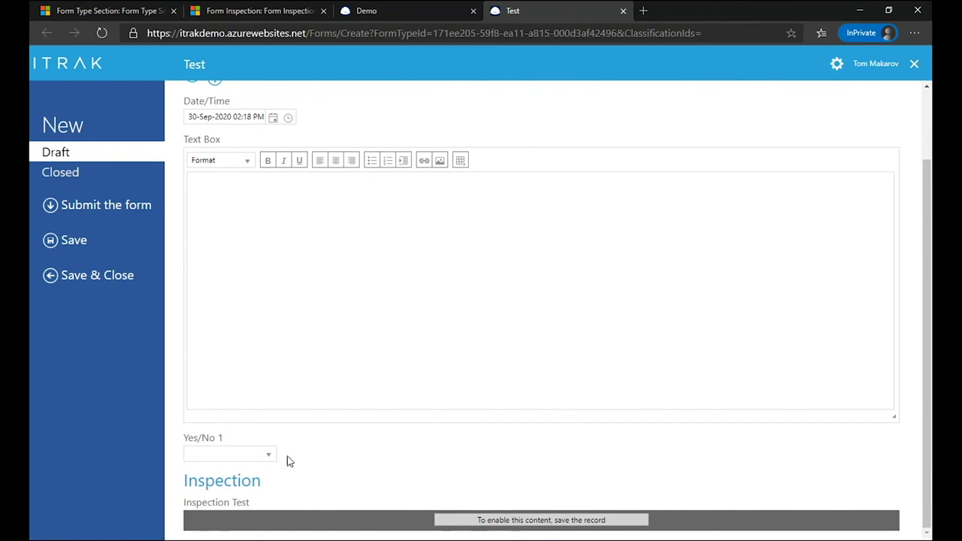
click(74, 242)
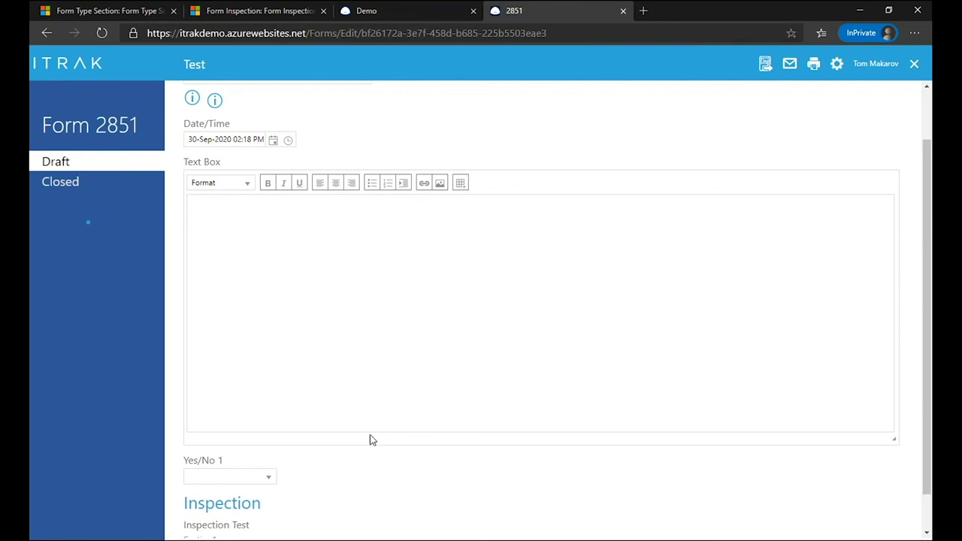
scroll(370, 434, down, 2)
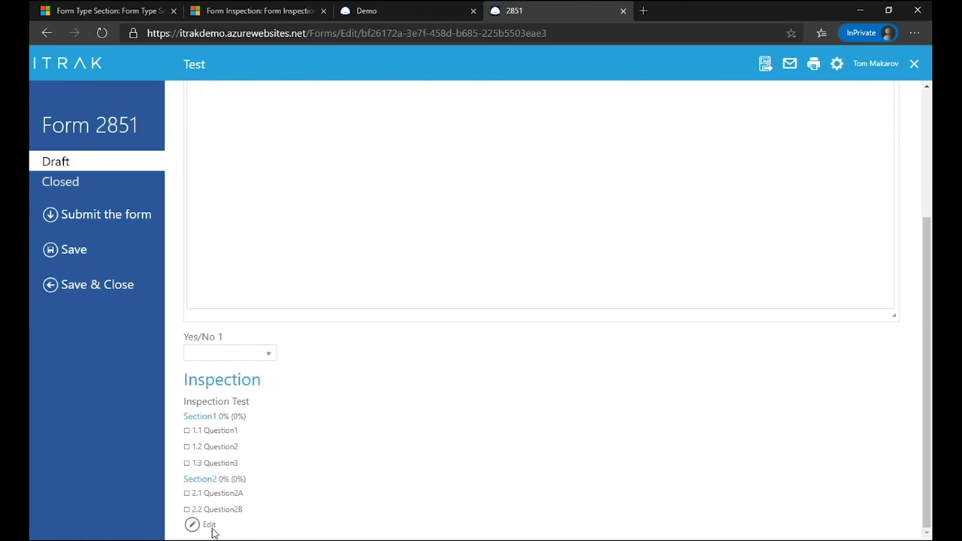
- Answer the checklist: all Section1 questions Yes and both Section2 questions N/A
click(211, 528)
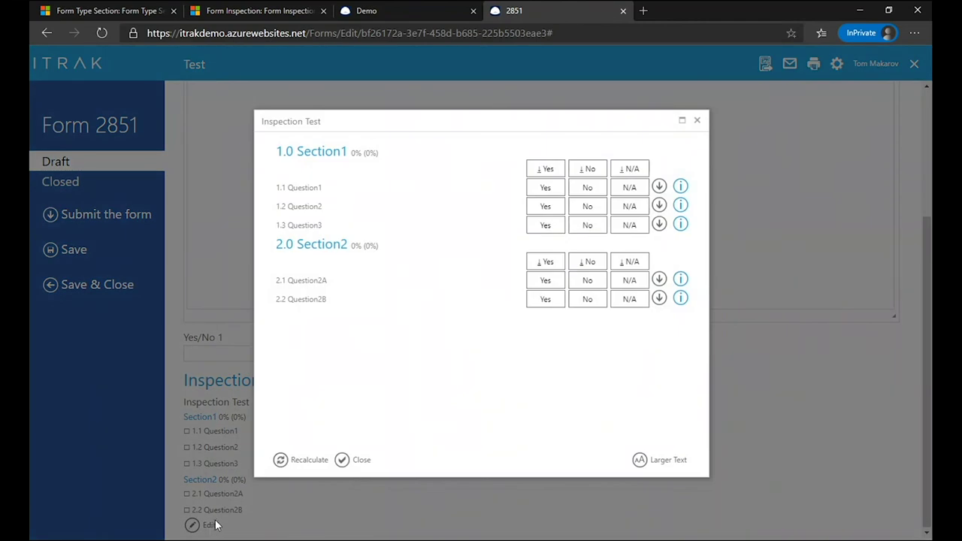
click(546, 190)
click(632, 226)
click(544, 280)
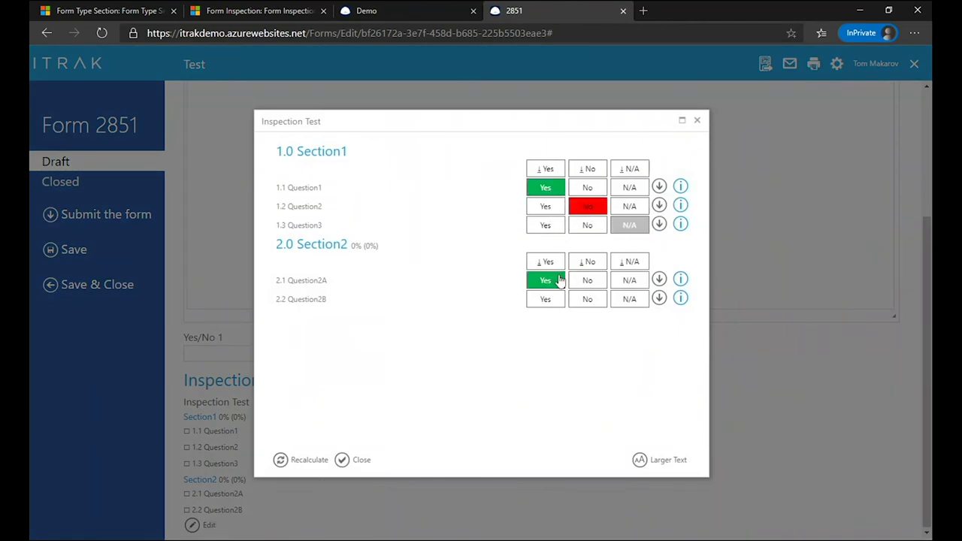
click(588, 300)
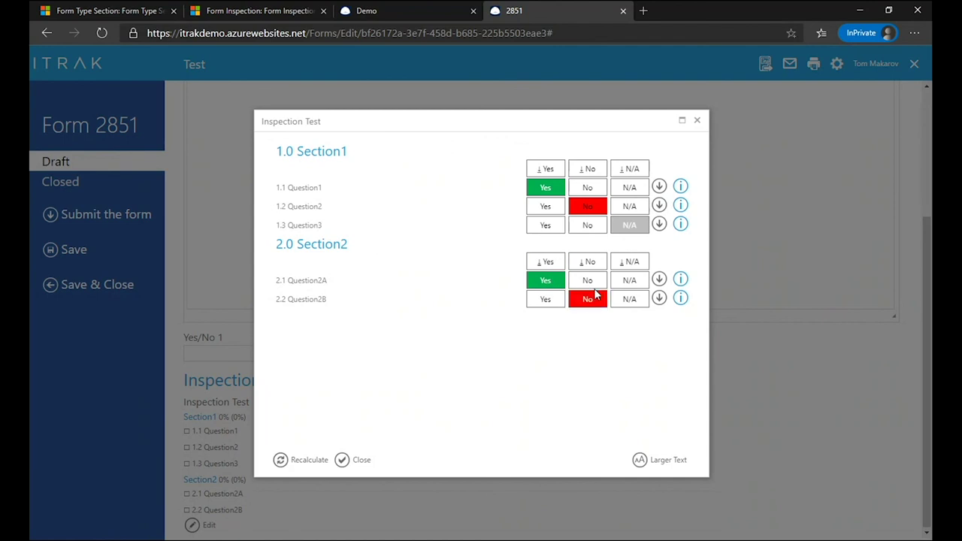
click(588, 281)
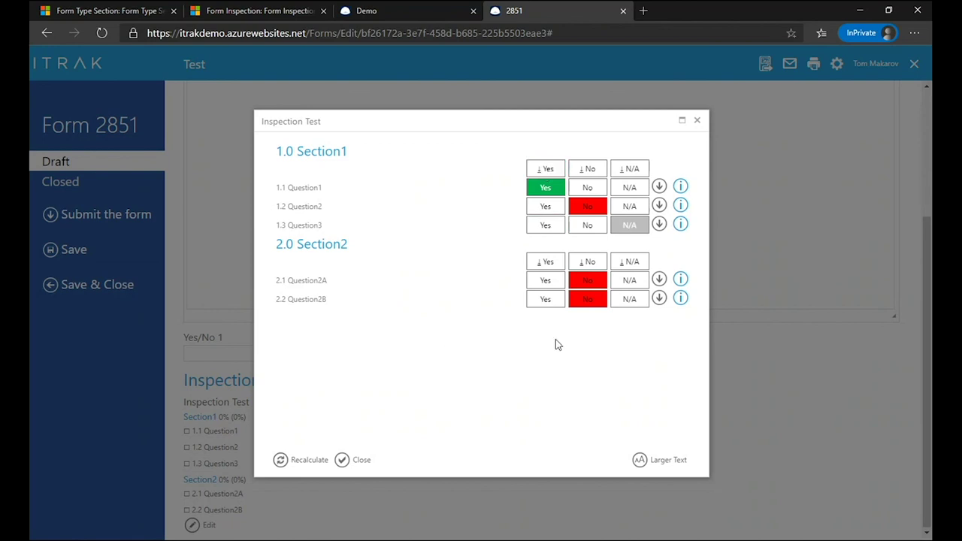
click(544, 170)
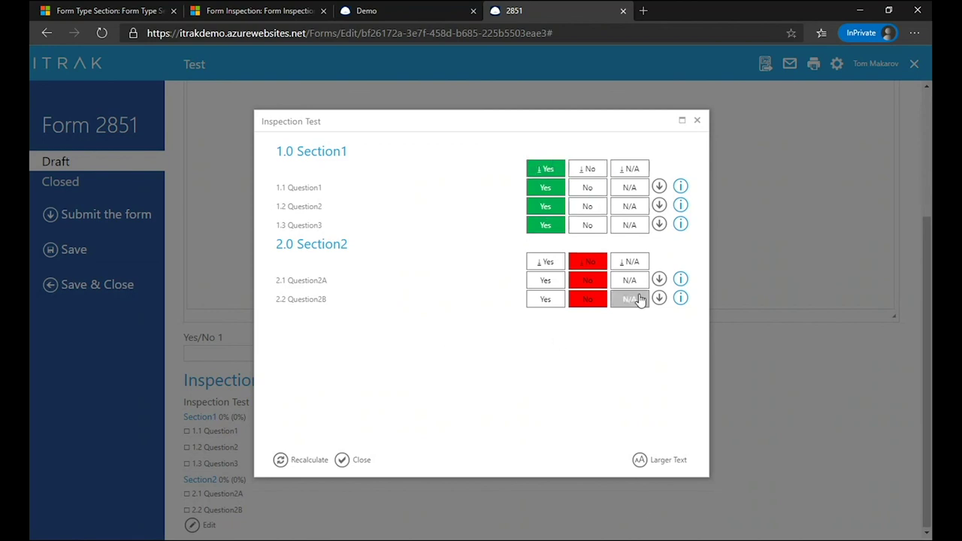
click(630, 262)
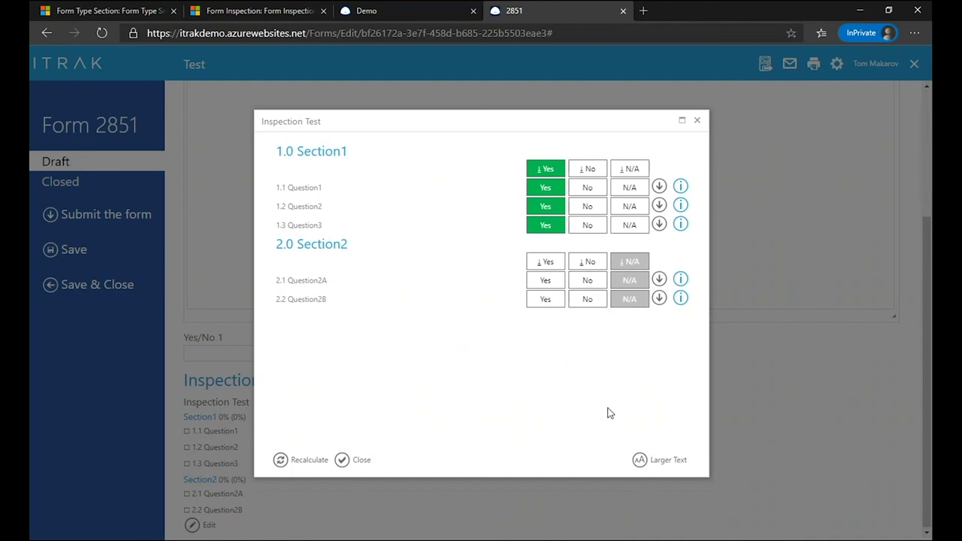
- View and dismiss the description popups for Question1 and Question3
click(682, 188)
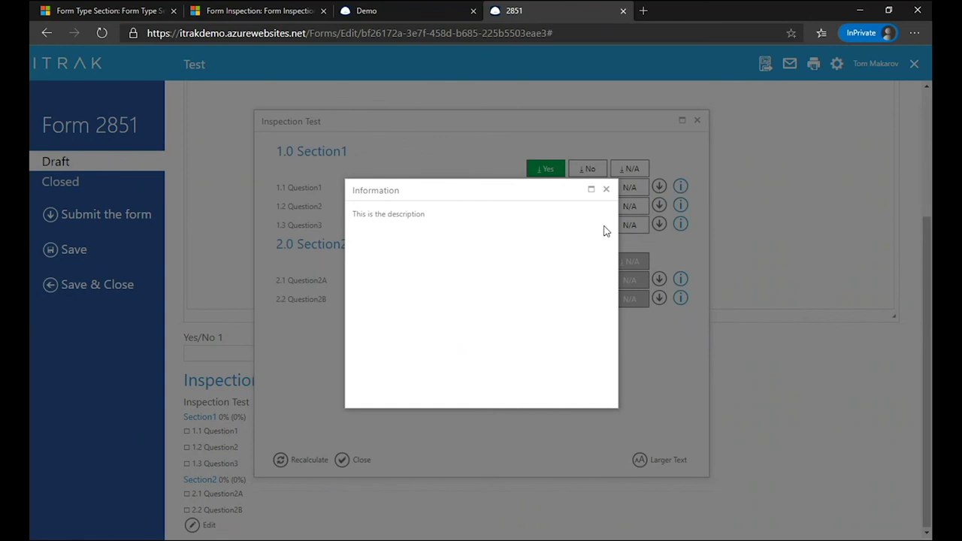
click(607, 189)
click(680, 223)
click(606, 190)
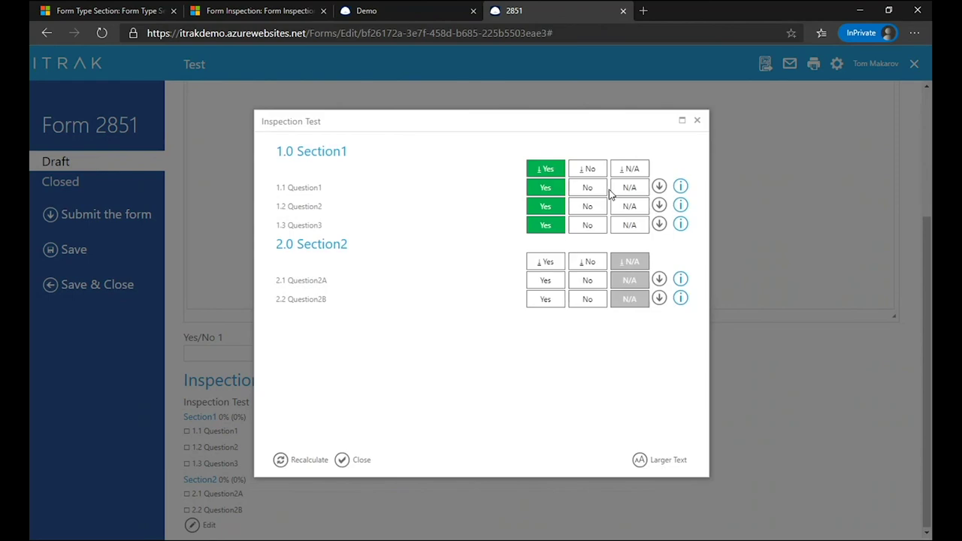
- Add a Non-conform finding to Question1 with List and List1 ticked, described 'This is my finding'
click(660, 187)
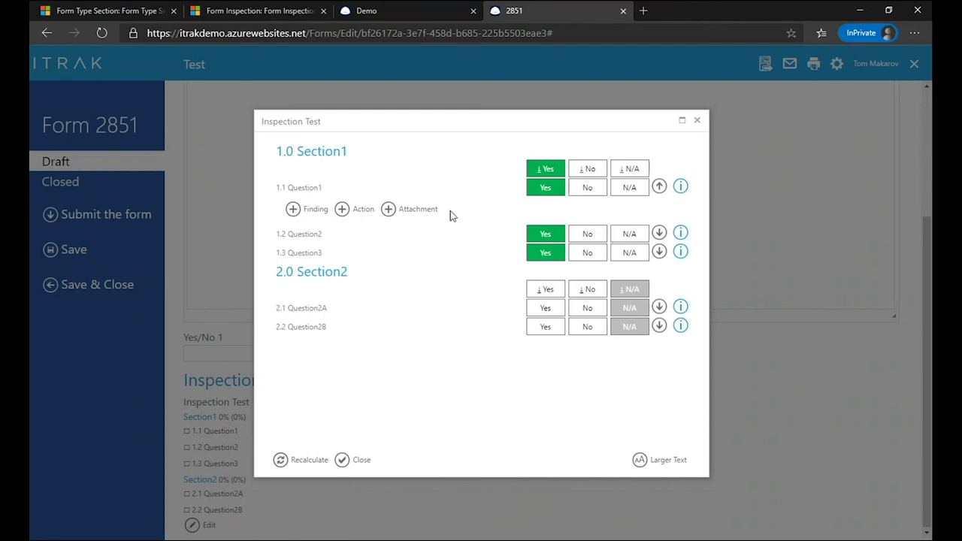
click(317, 216)
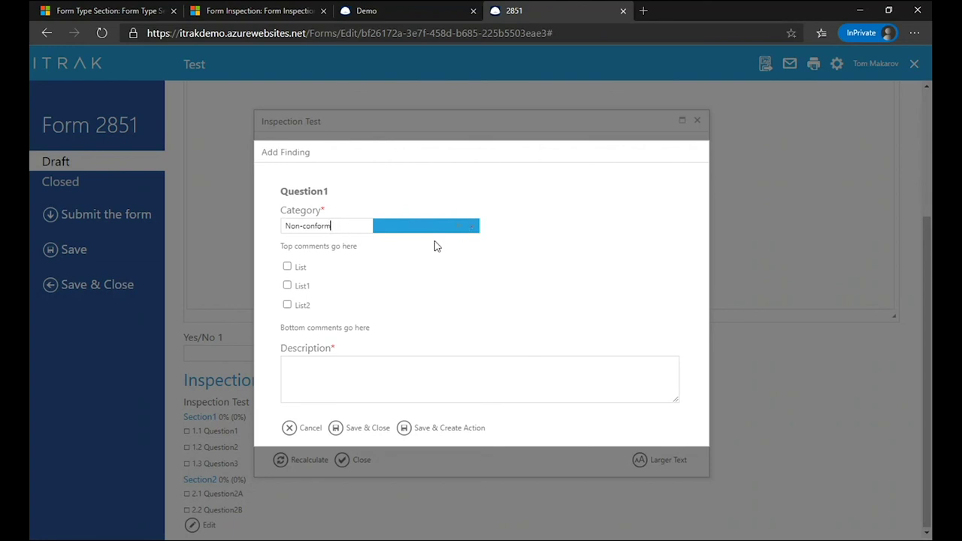
click(472, 228)
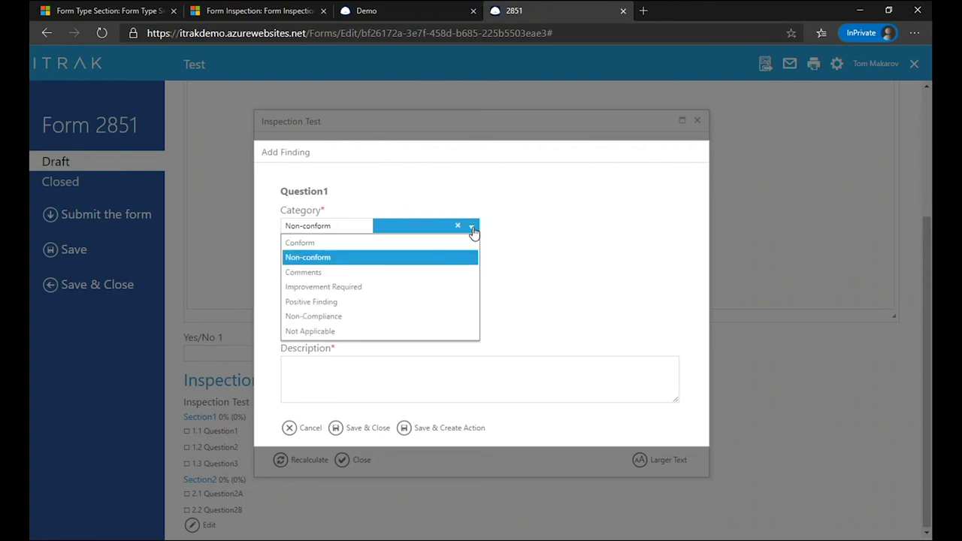
click(518, 230)
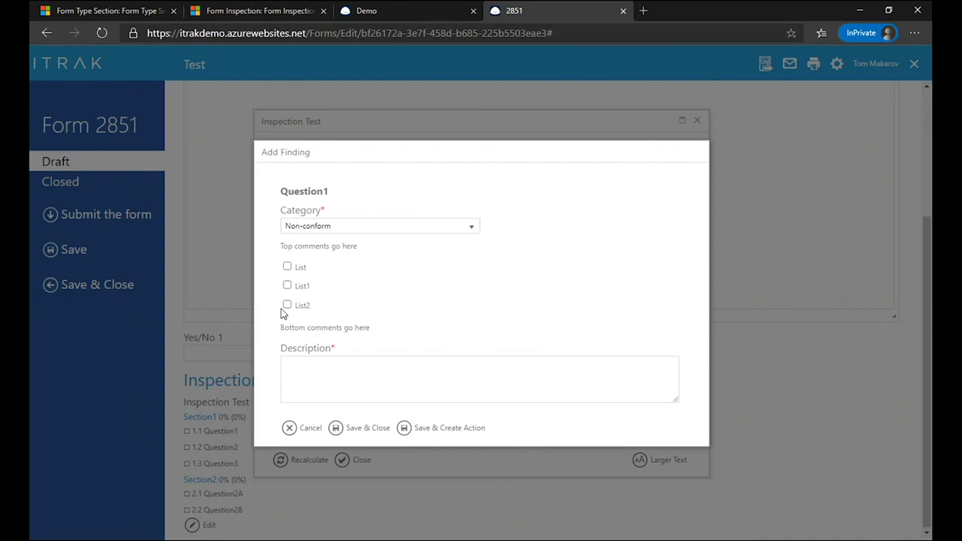
click(287, 267)
click(288, 286)
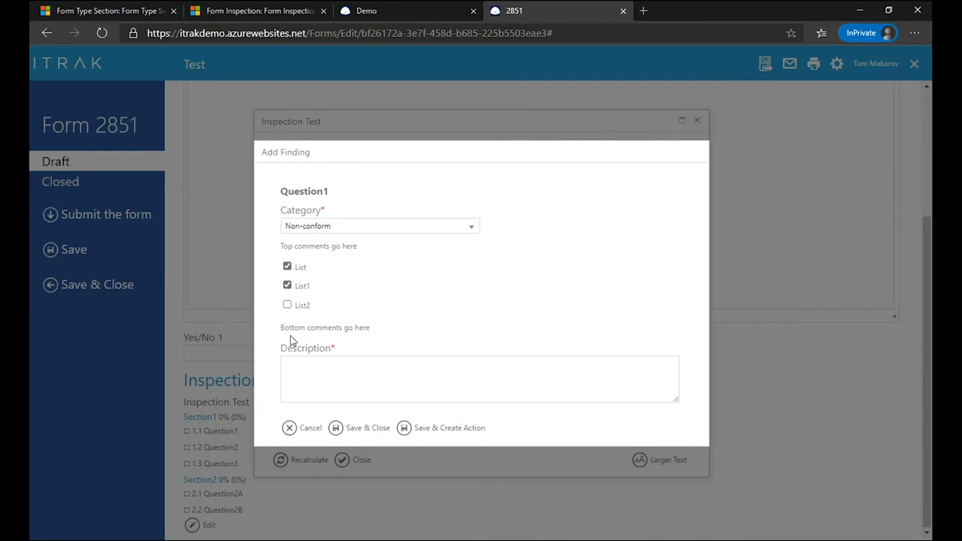
click(333, 369)
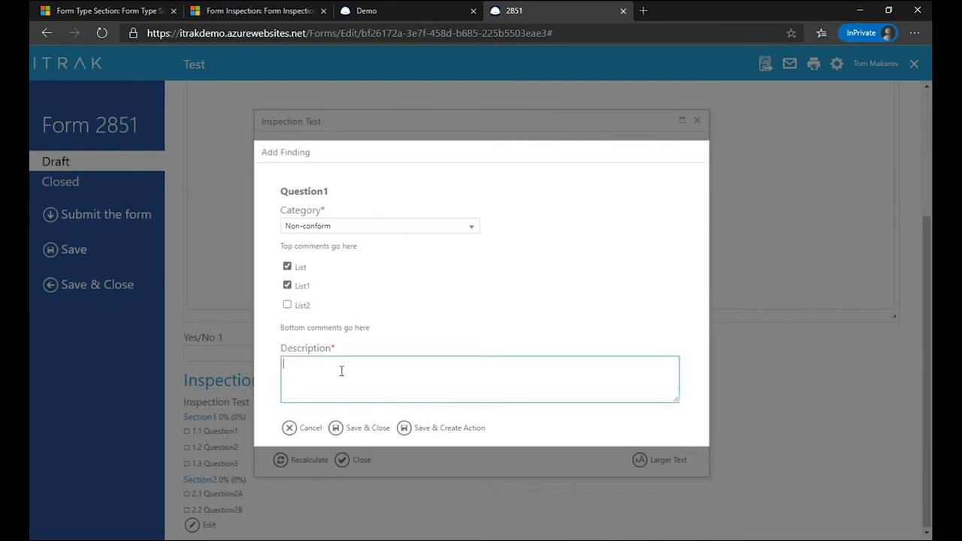
text(This is my finding)
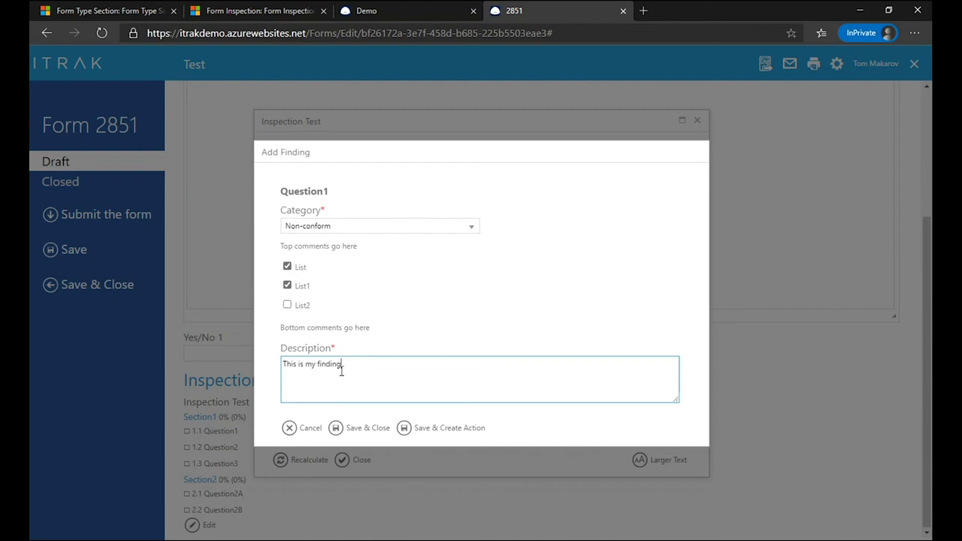
click(368, 430)
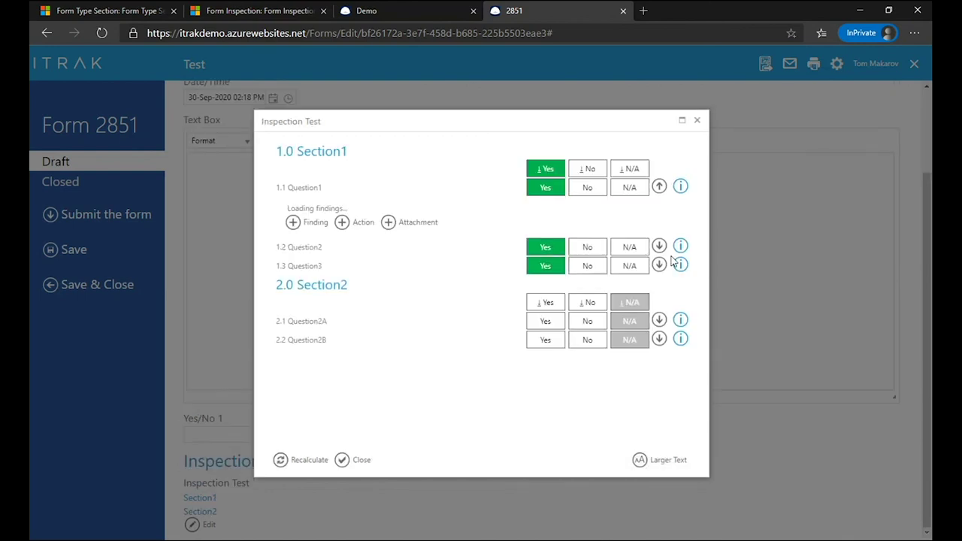
- Add a Non-conform finding to Question2 with the description 'This is my finding' and save it
click(659, 249)
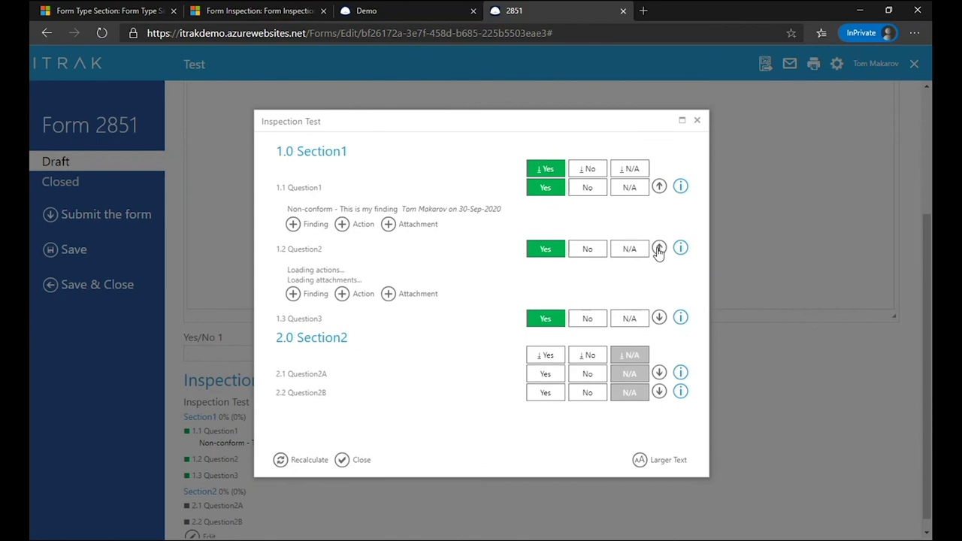
click(312, 271)
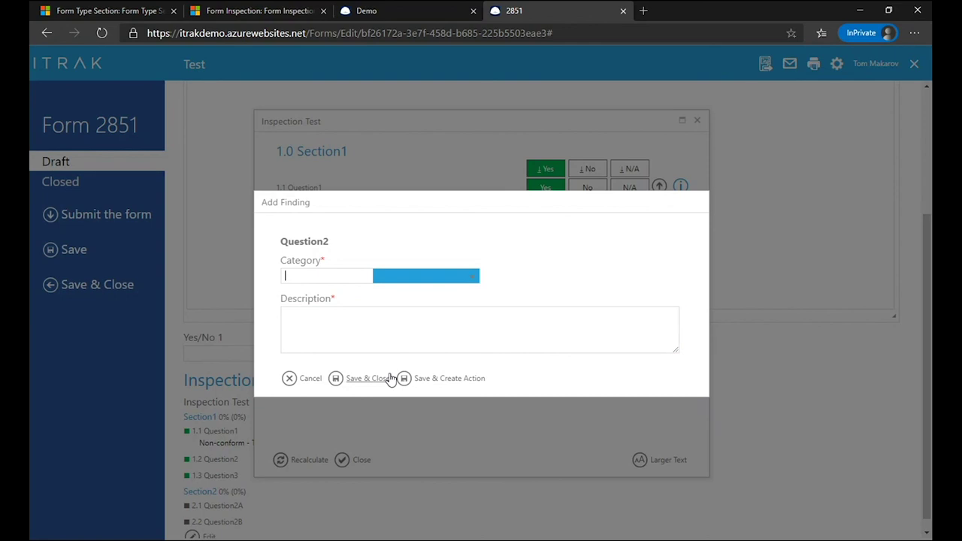
click(471, 277)
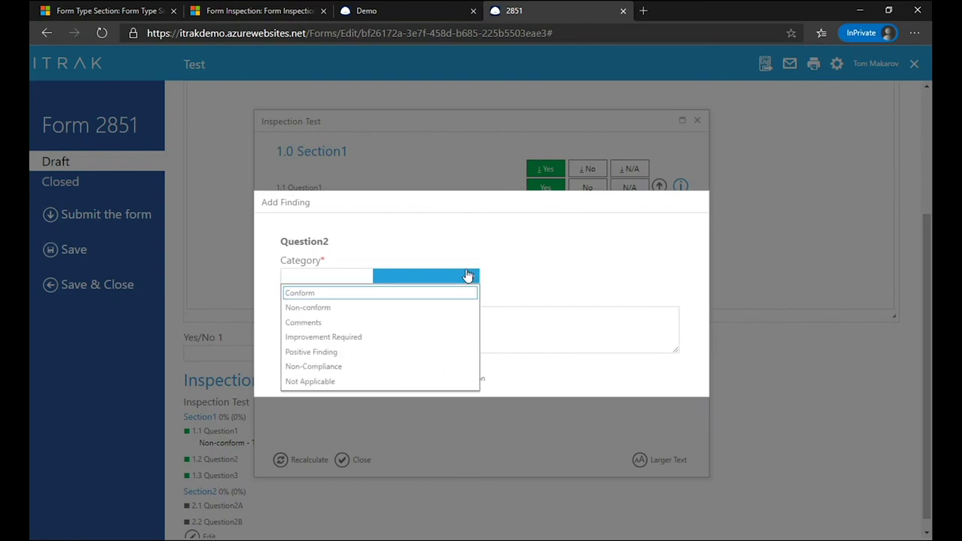
click(420, 308)
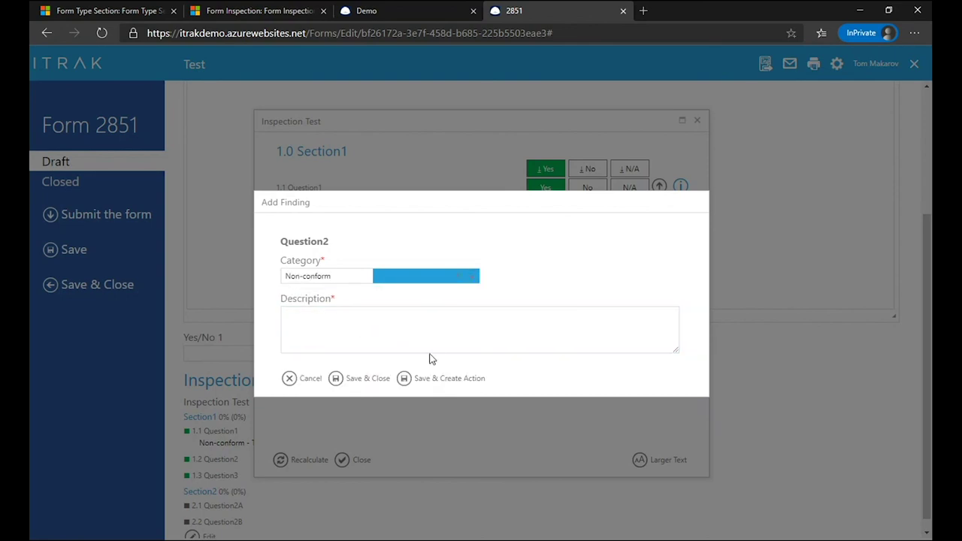
click(416, 342)
text(This i)
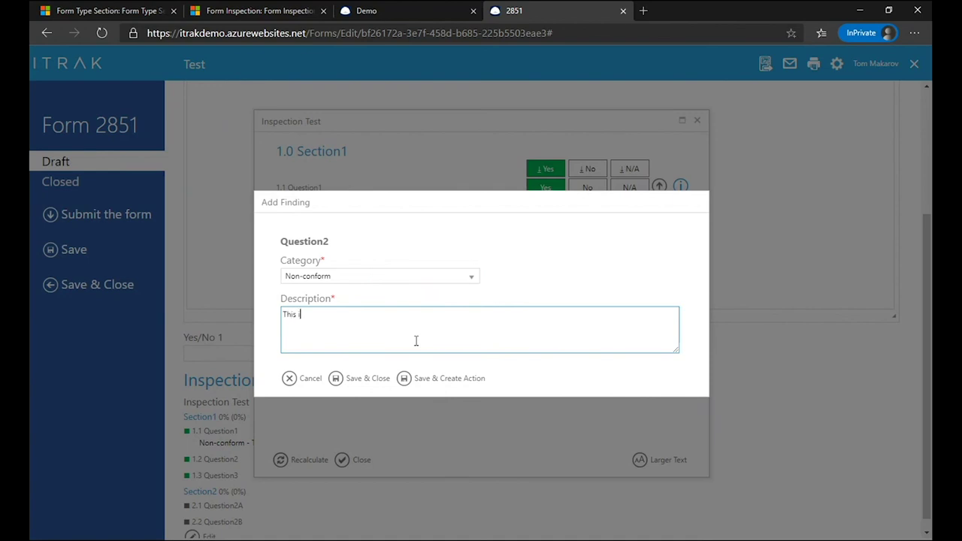
text(s my finding)
click(366, 384)
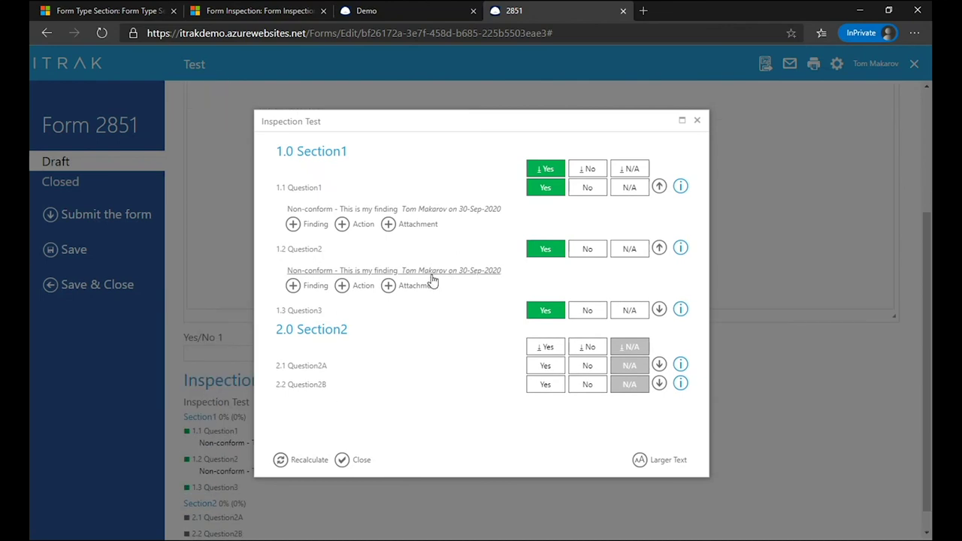
- Recalculate the Inspection Test checklist, close it, and return to the top of Form 2851
click(299, 465)
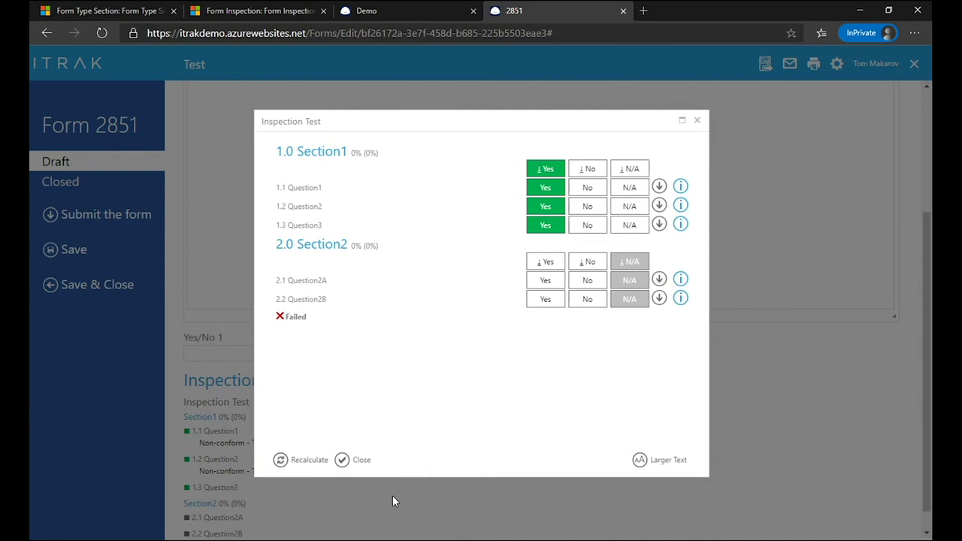
click(363, 464)
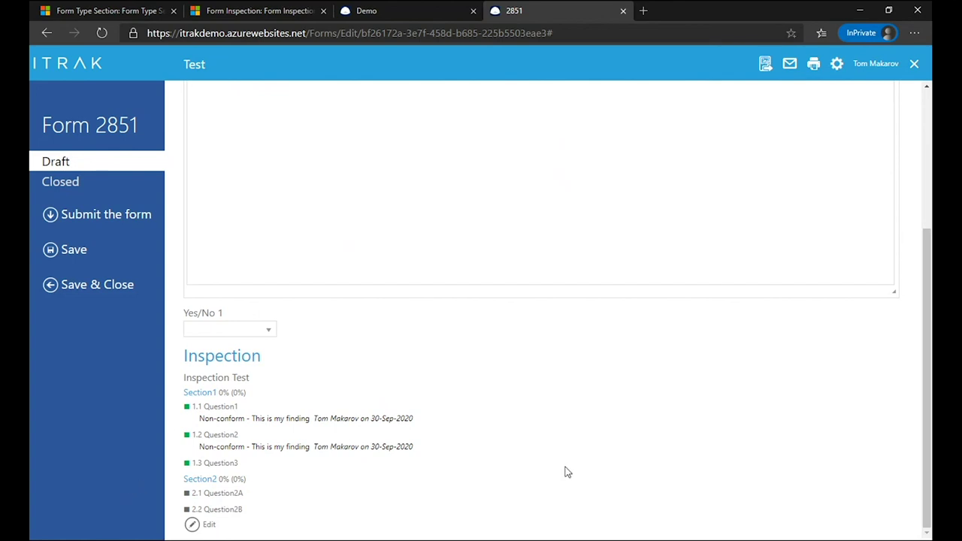
scroll(568, 472, up, 3)
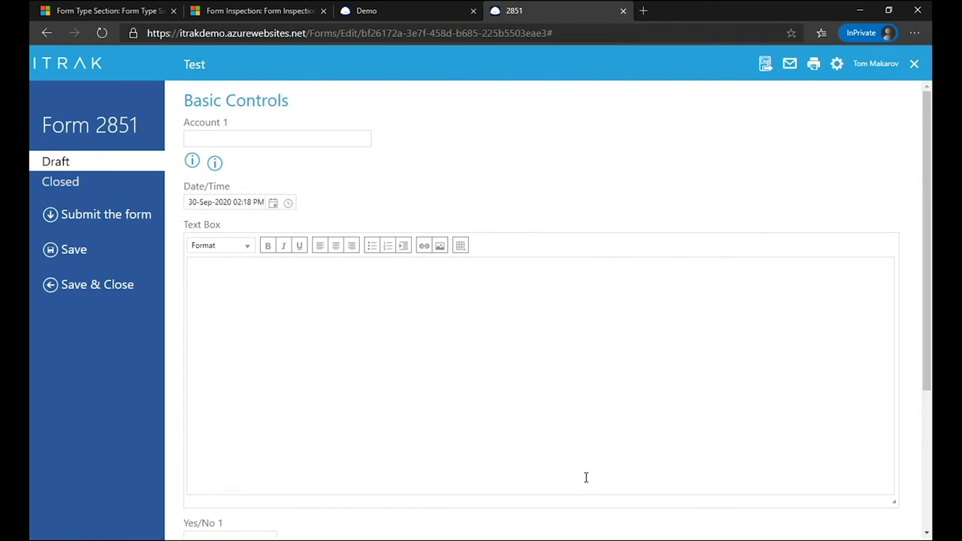